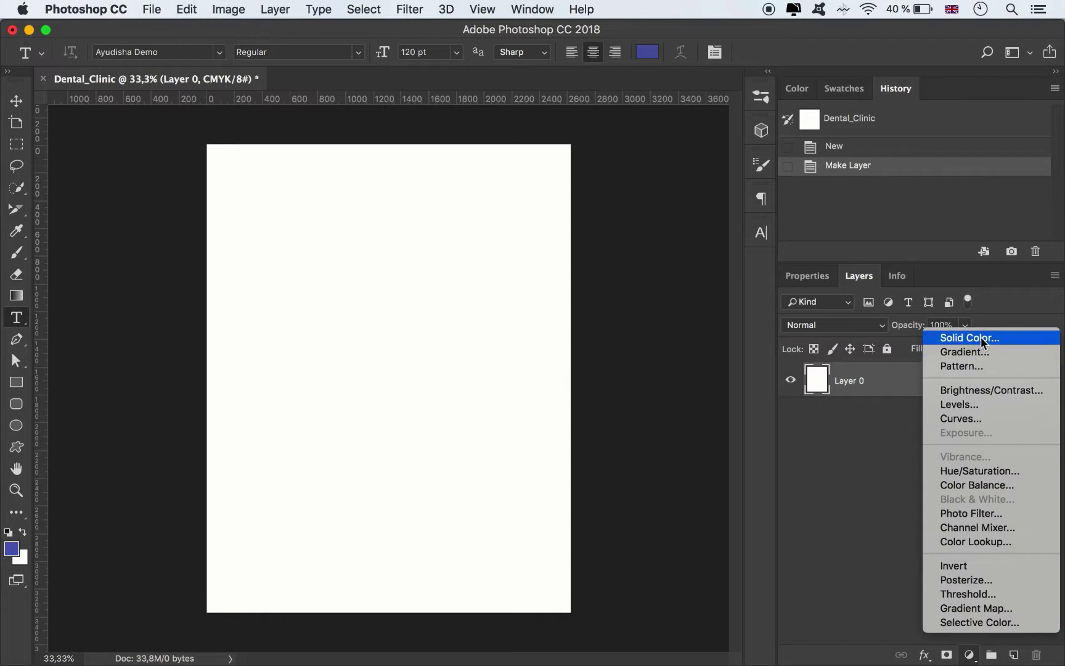
Add a Solid Color fill layer in light lavender above the white layer
left_click(982, 338)
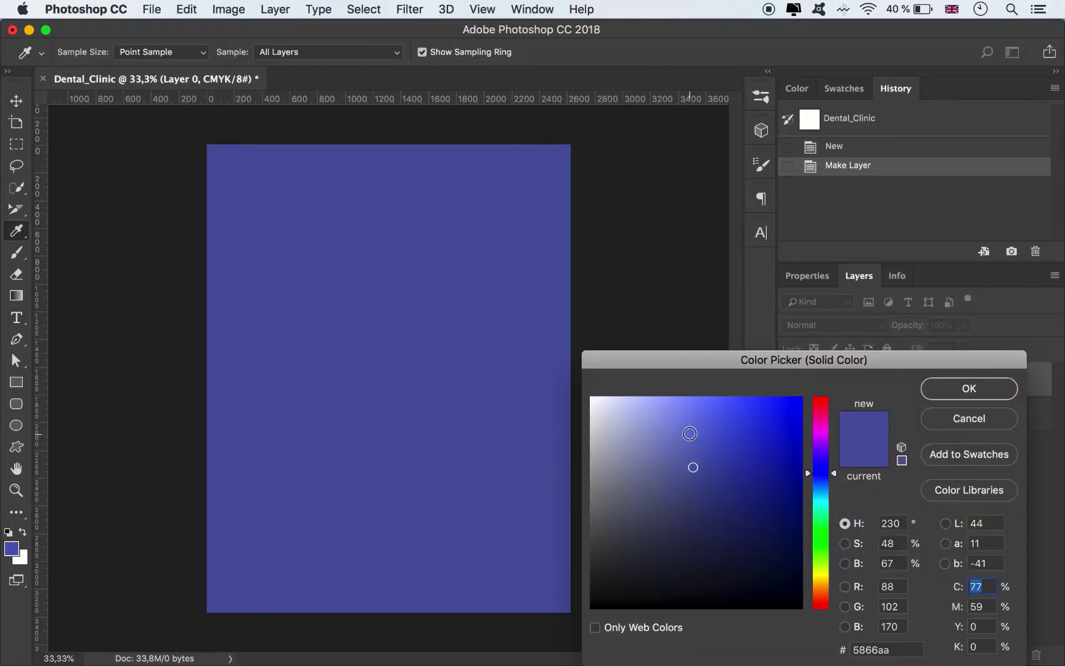
mouse_move(635, 410)
left_mouse_down()
mouse_move(616, 391)
mouse_move(630, 388)
mouse_move(627, 404)
left_mouse_up()
left_click(970, 388)
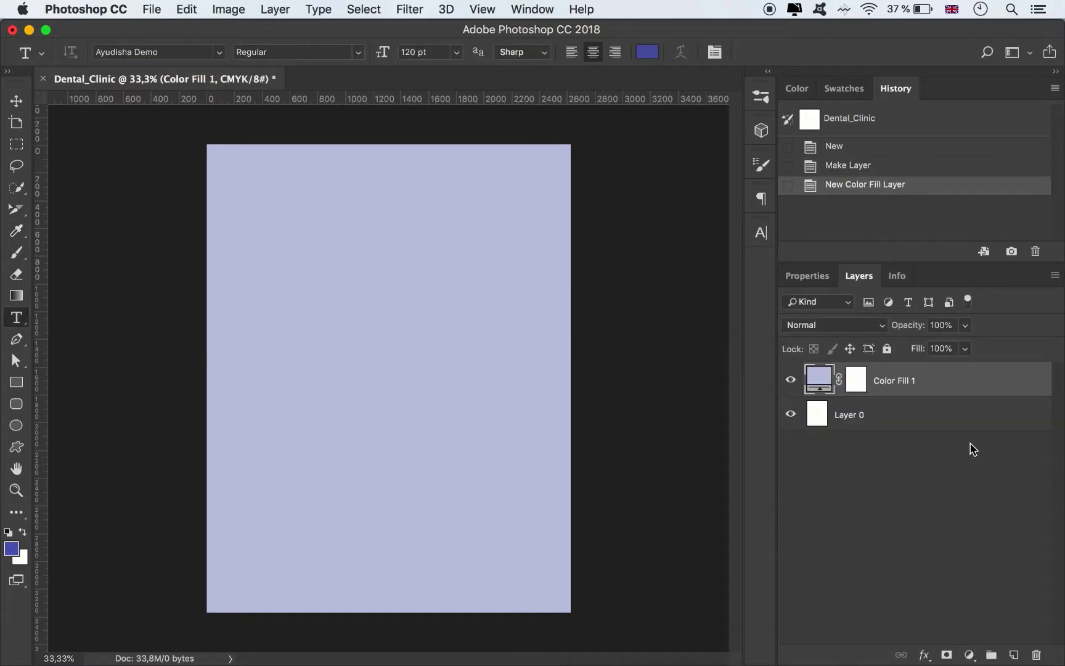
Delete the white Layer 0 and remove the layer mask from the lavender color fill layer
left_click(881, 419)
key("BackSpace")
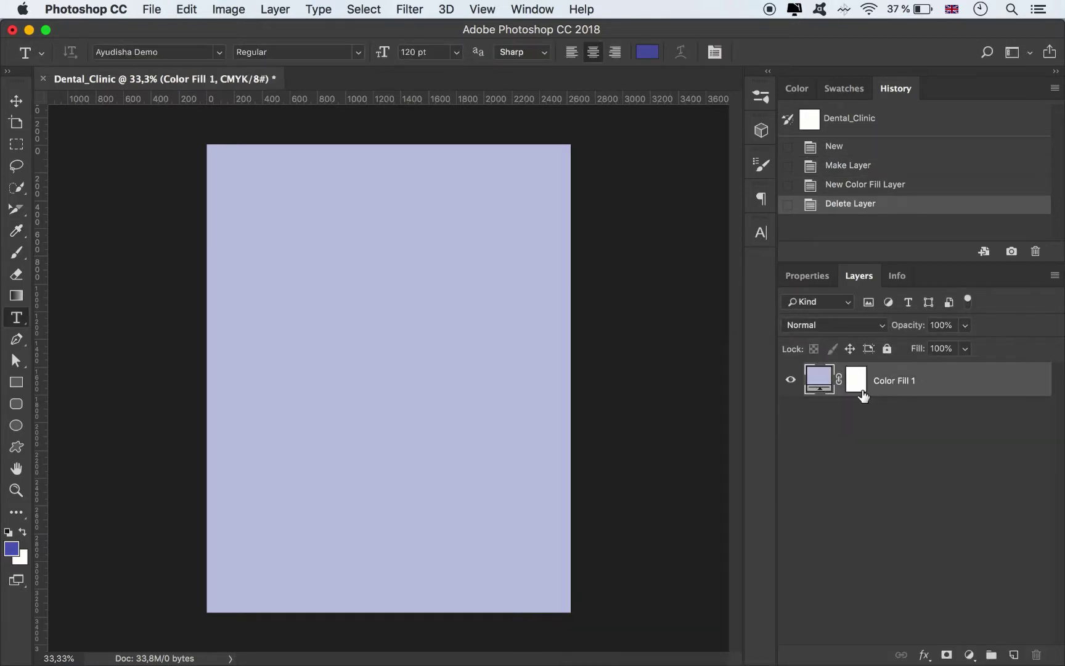
left_click(858, 382)
right_click(860, 385)
left_click(882, 410)
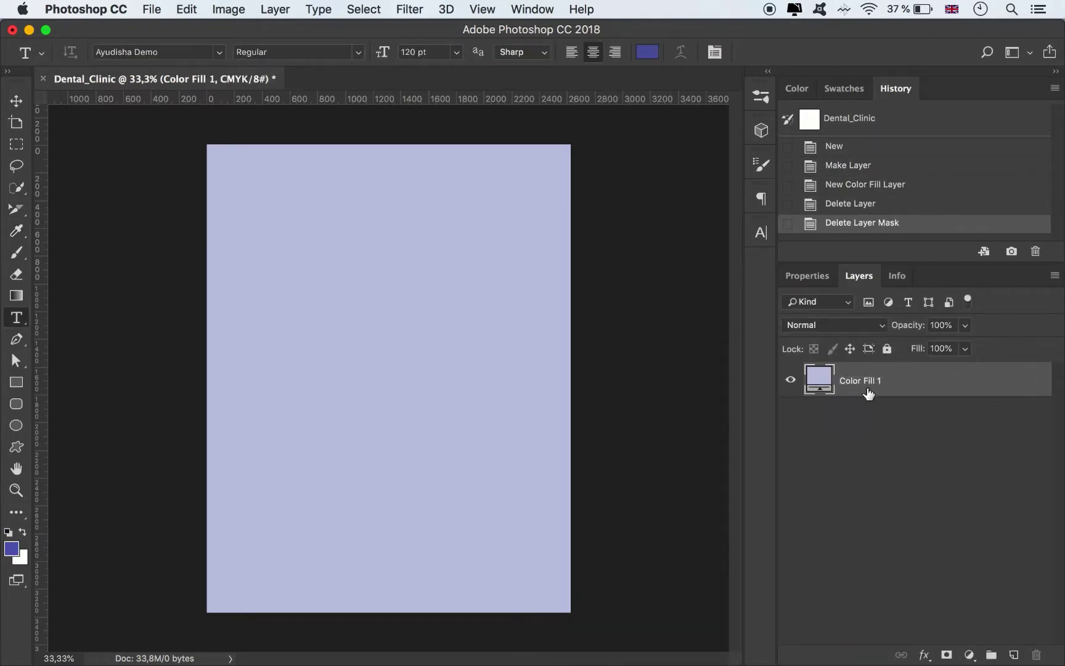
Rename the lavender color fill layer as BG
double_click(865, 380)
type("BG")
key("Return")
Draw a full-height blue rectangle about 1554 by 3384 px from the page's upper-left corner
left_click(23, 385)
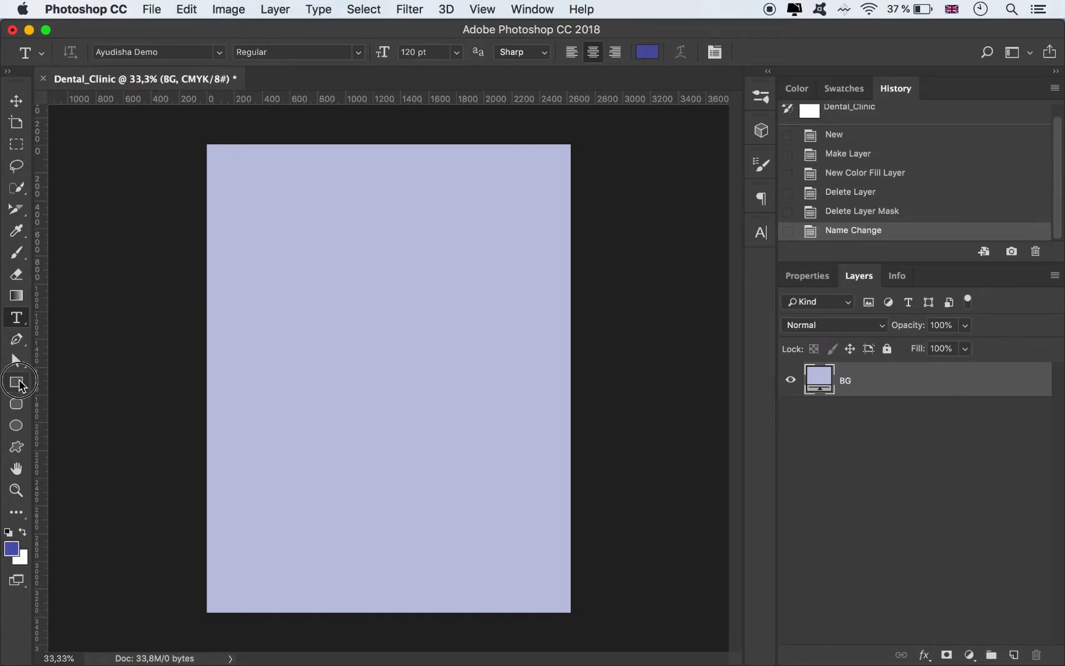
left_click_drag(207, 145, 429, 551)
left_click_drag(421, 613, 421, 612)
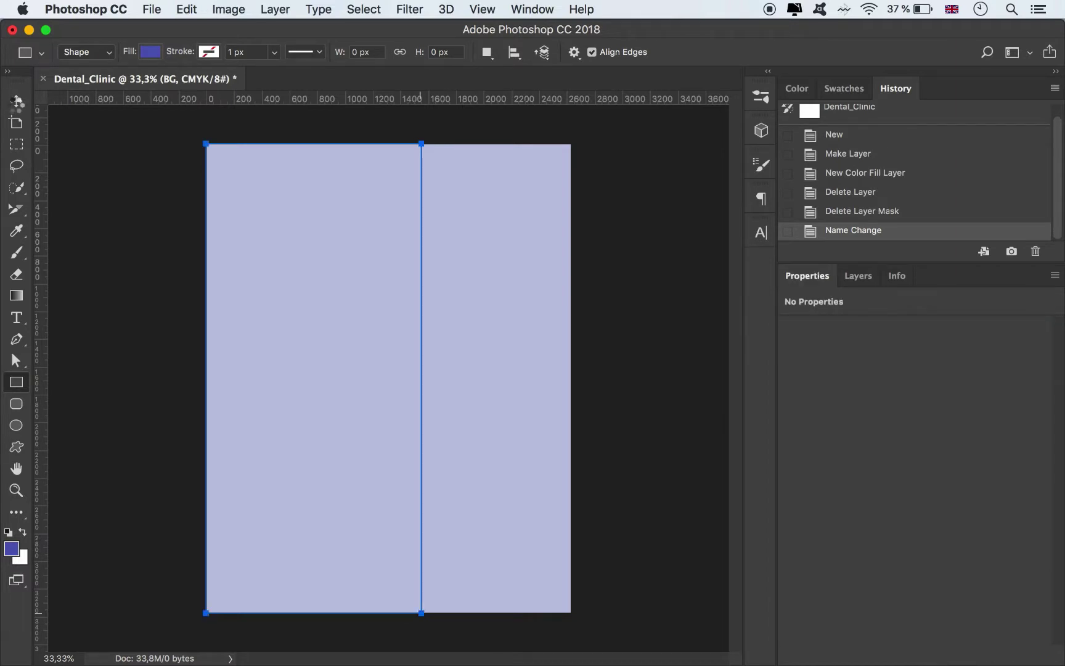
Resize the blue rectangle to about 1497 by 3378 px so it covers the right part of the page, starting at X 1128 px
left_click(16, 102)
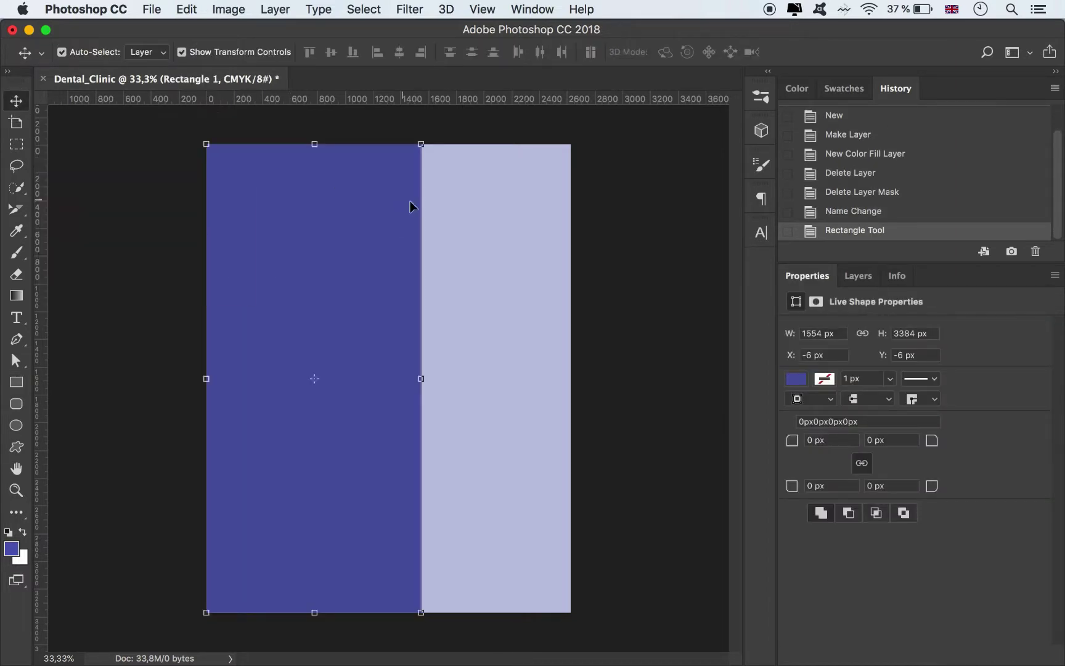
left_click_drag(421, 145, 570, 146)
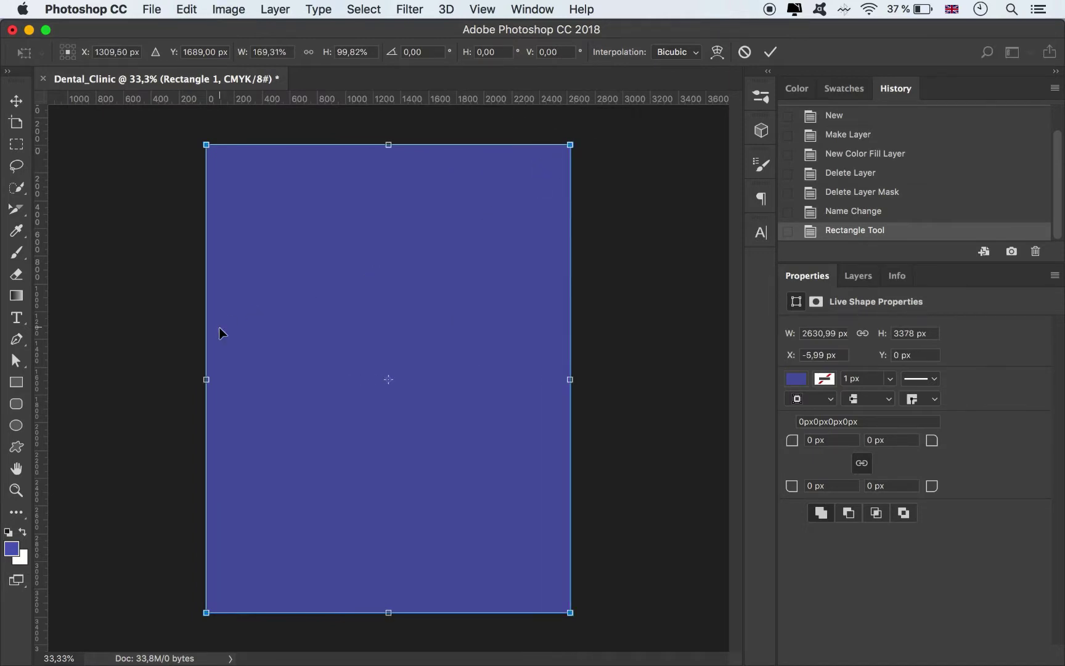
left_click_drag(212, 377, 363, 373)
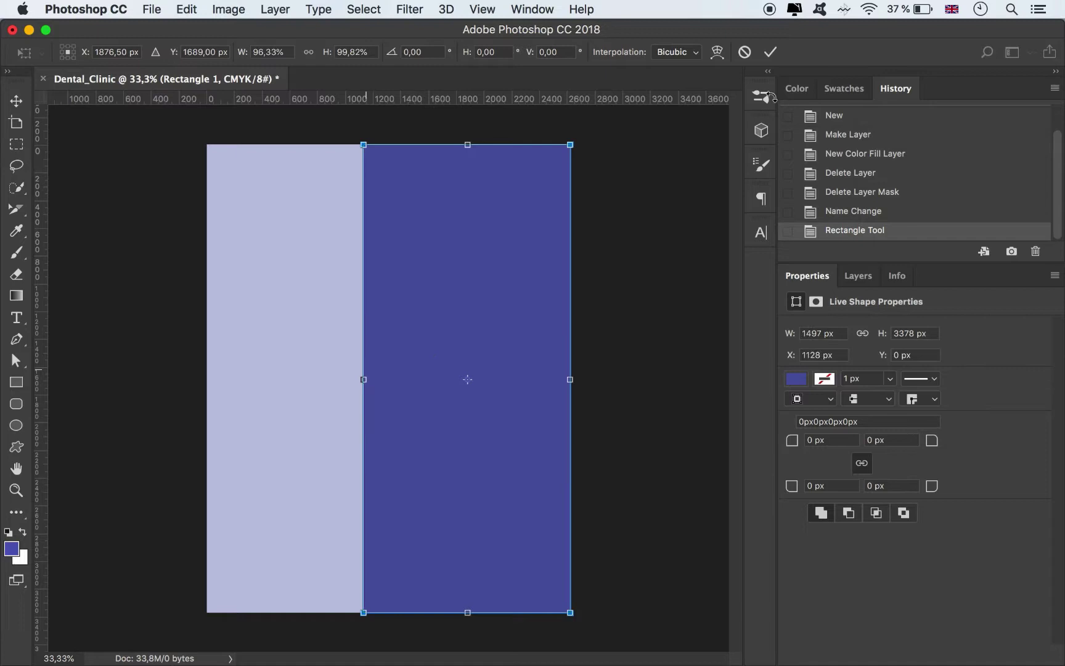
left_click(771, 52)
left_click(612, 308)
Place the Clinic photo from Finder into the document and scale it proportionally to about 101% to cover the whole page
mouse_move(204, 644)
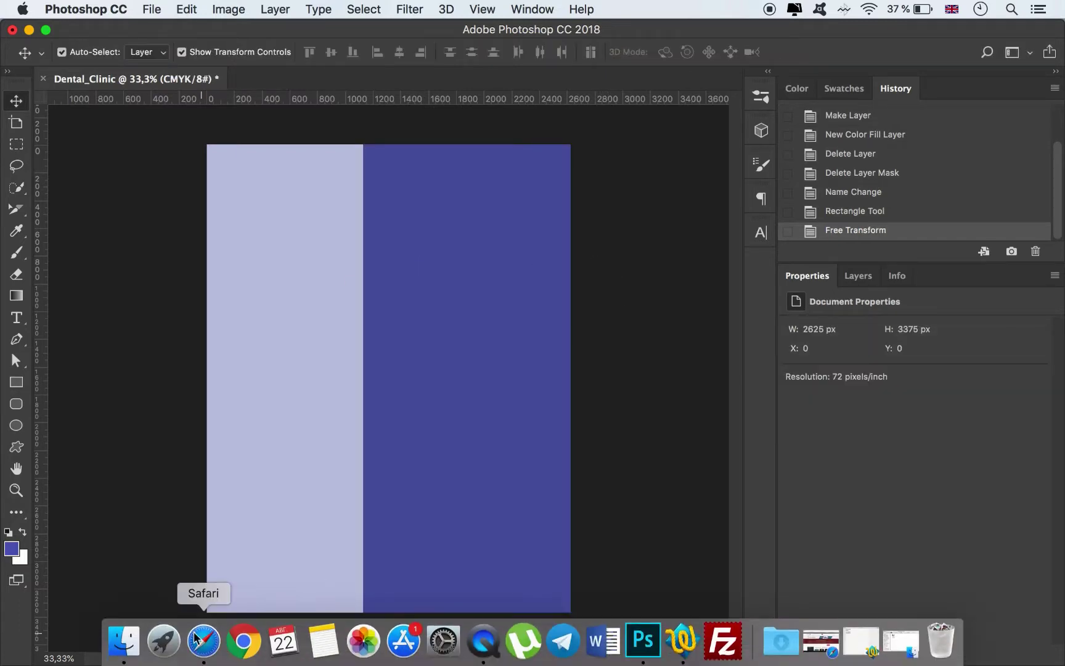
left_click(133, 644)
left_click_drag(406, 208, 412, 557)
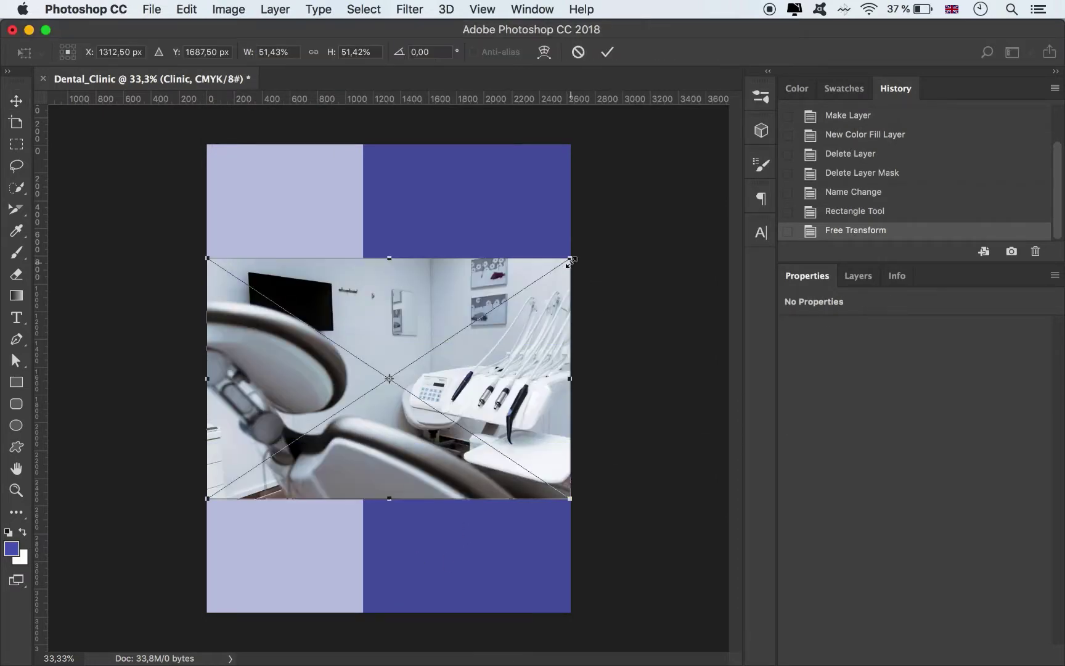
left_click_drag(570, 255, 764, 182)
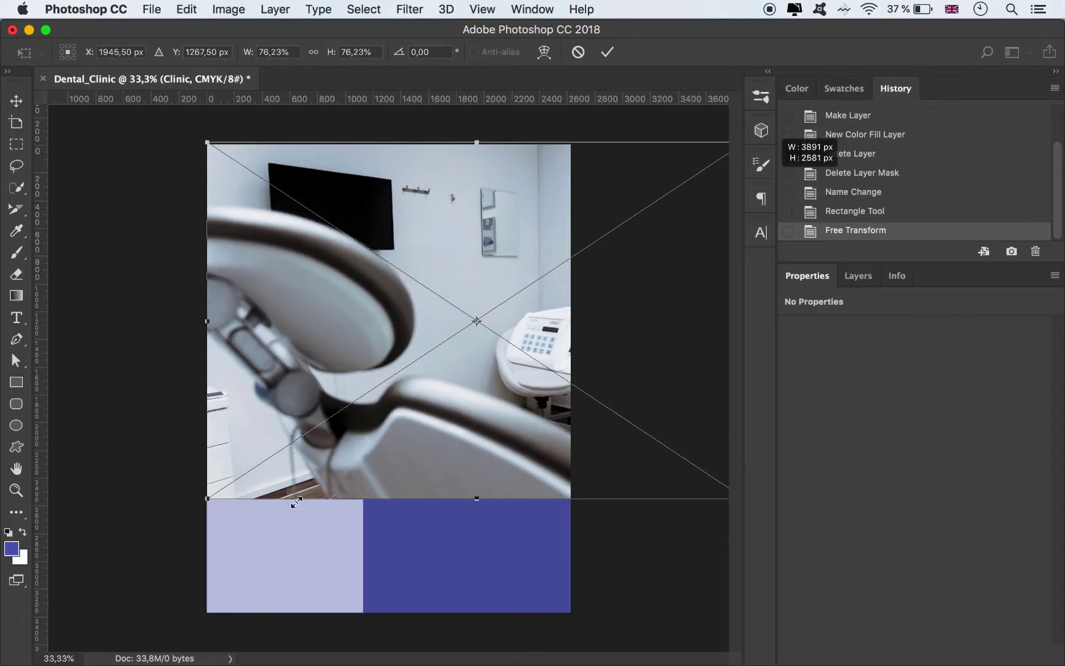
left_click(210, 500)
left_click_drag(209, 500, 24, 627)
left_click(611, 51)
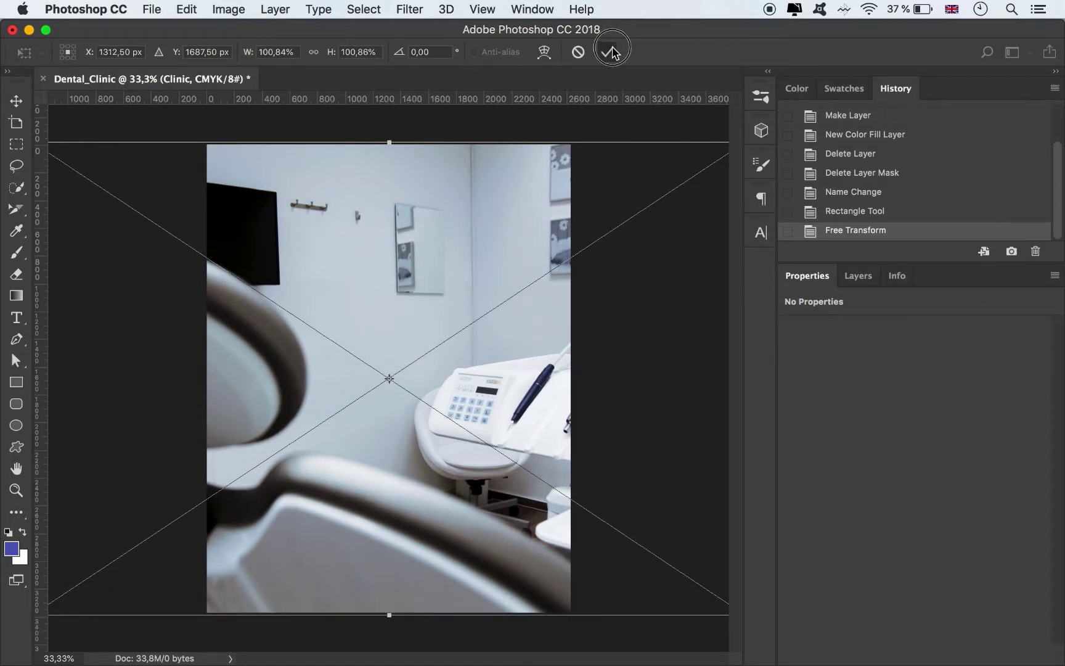
Clip the Clinic photo to the rectangle and shift it left so the dental instruments sit inside the frame
left_click(859, 275)
left_click(870, 395, "alt")
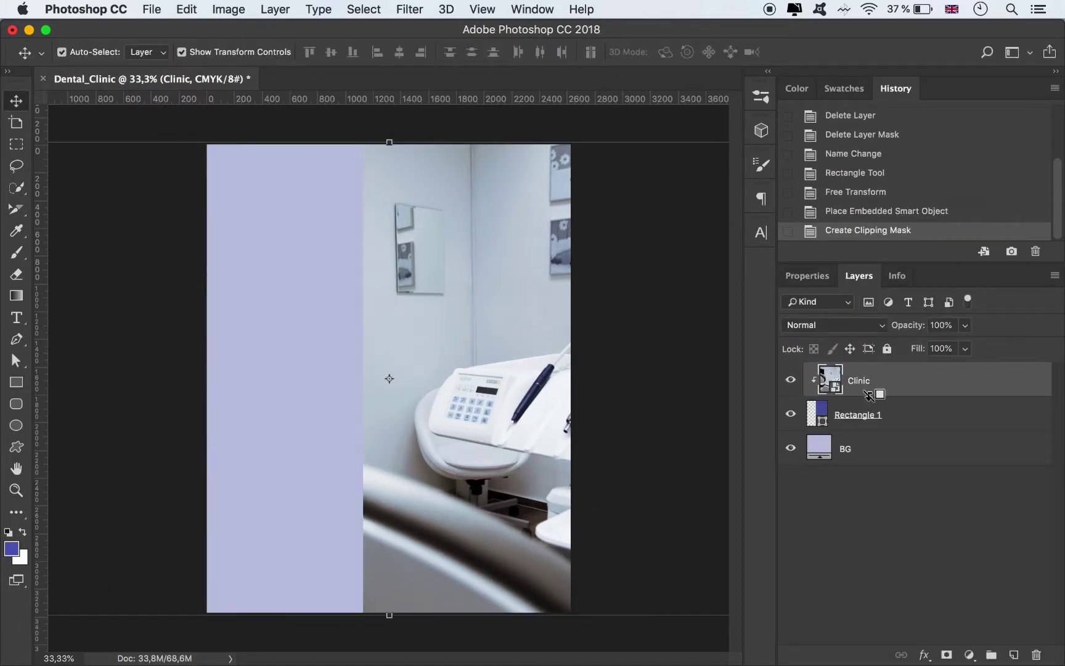
left_click_drag(513, 340, 391, 346)
left_click(678, 380)
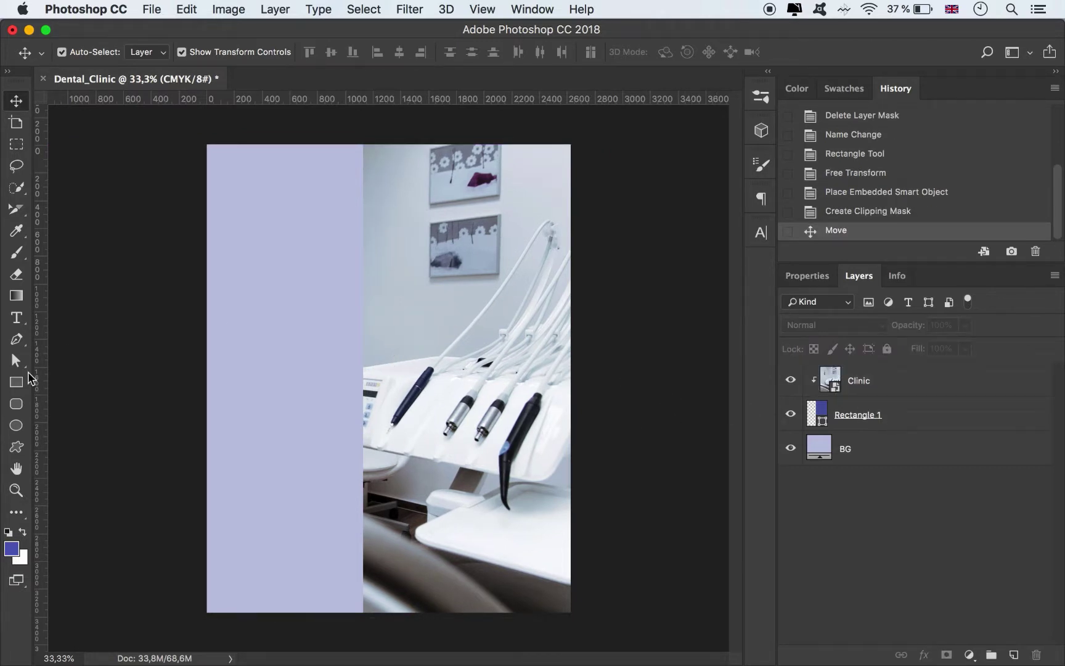
Create a horizontal paragraph text box overlapping the lavender area and the photo, and fill it with Lorem Ipsum placeholder text
left_click(17, 318)
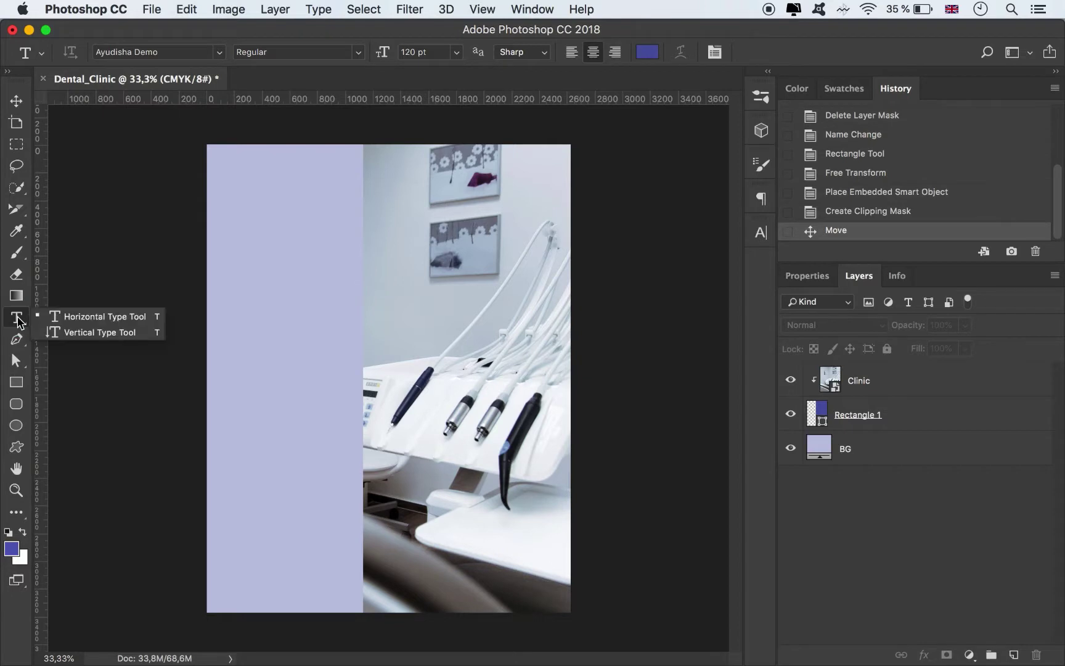
left_click(61, 316)
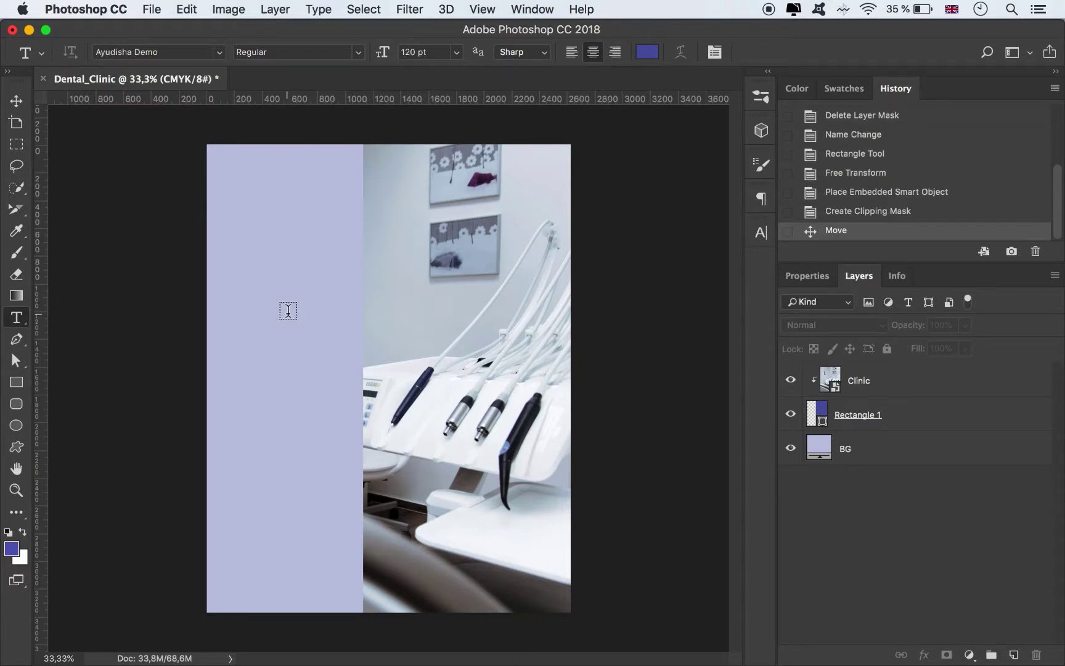
left_click_drag(248, 310, 435, 455)
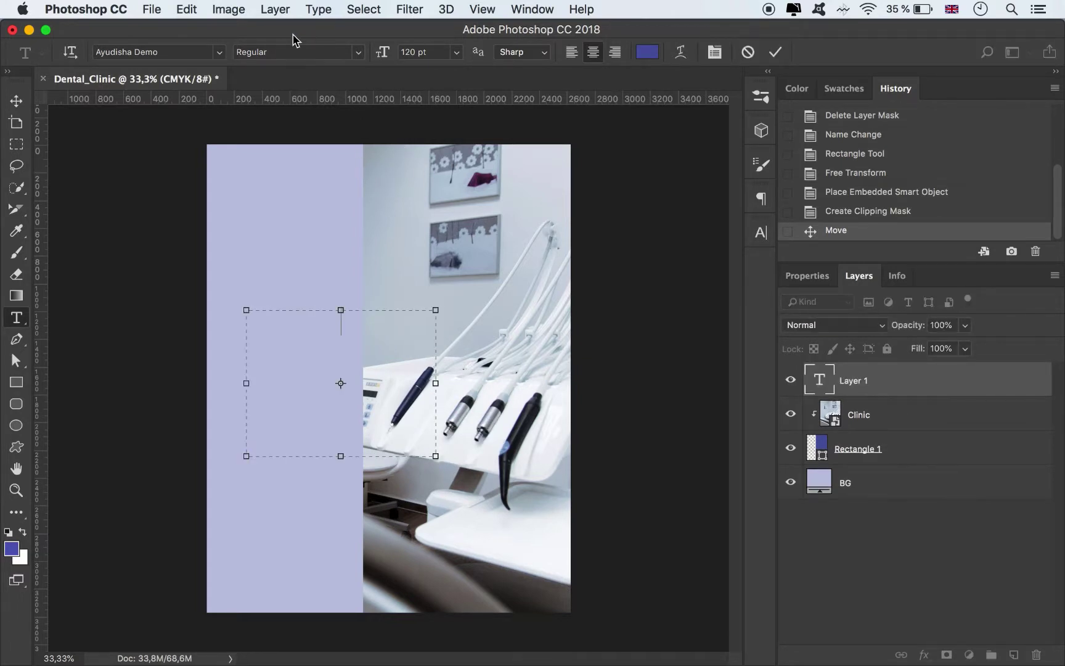
left_click(285, 6)
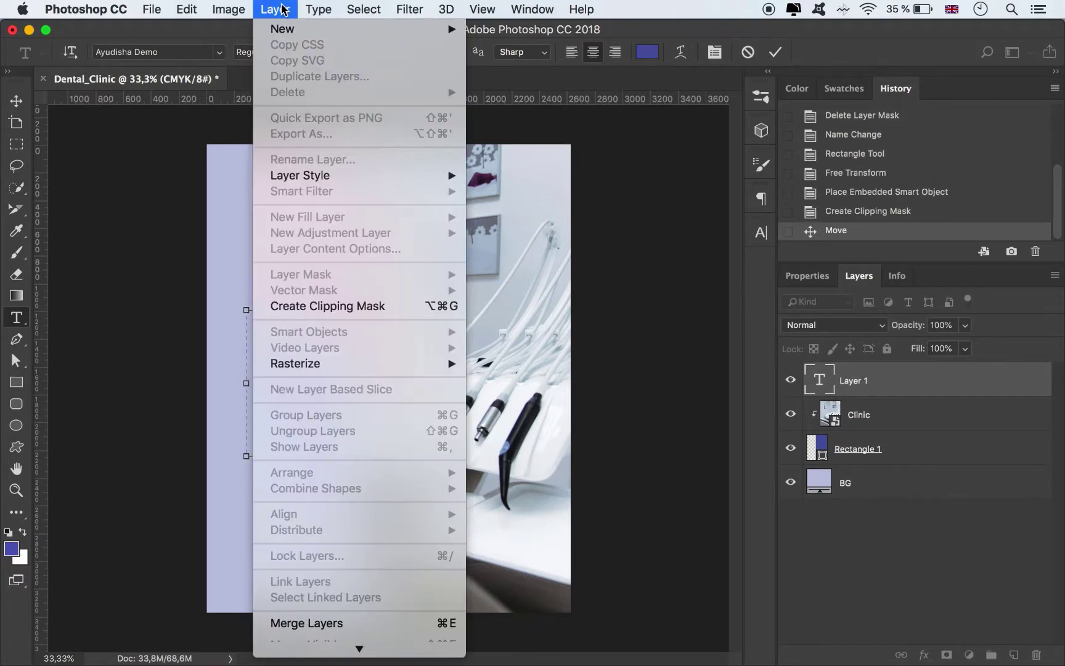
mouse_move(331, 7)
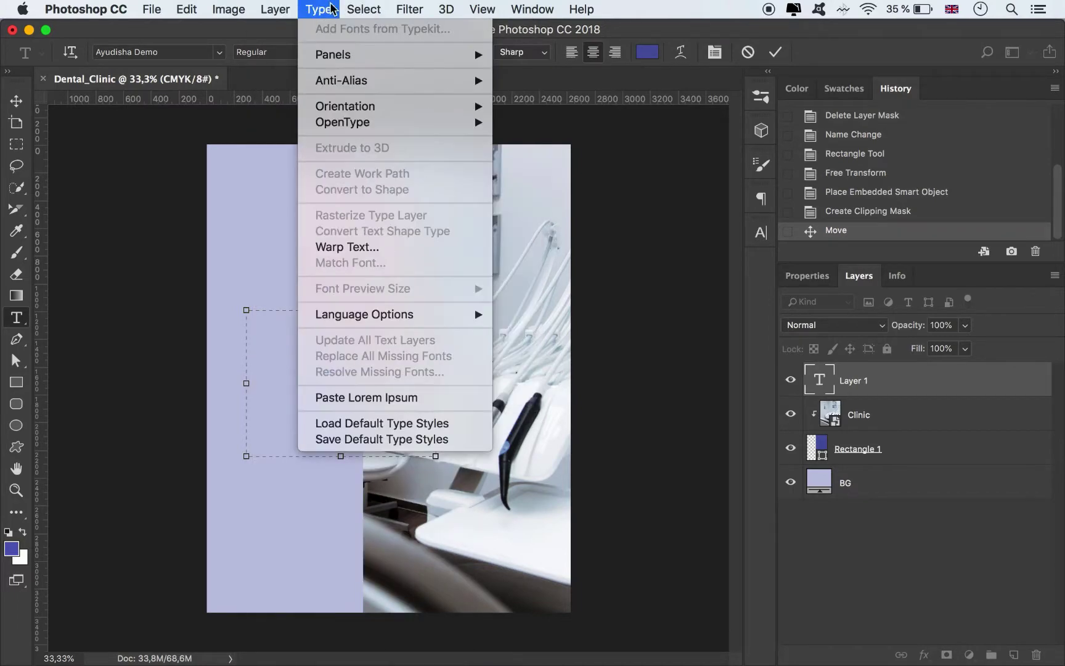
left_click(357, 397)
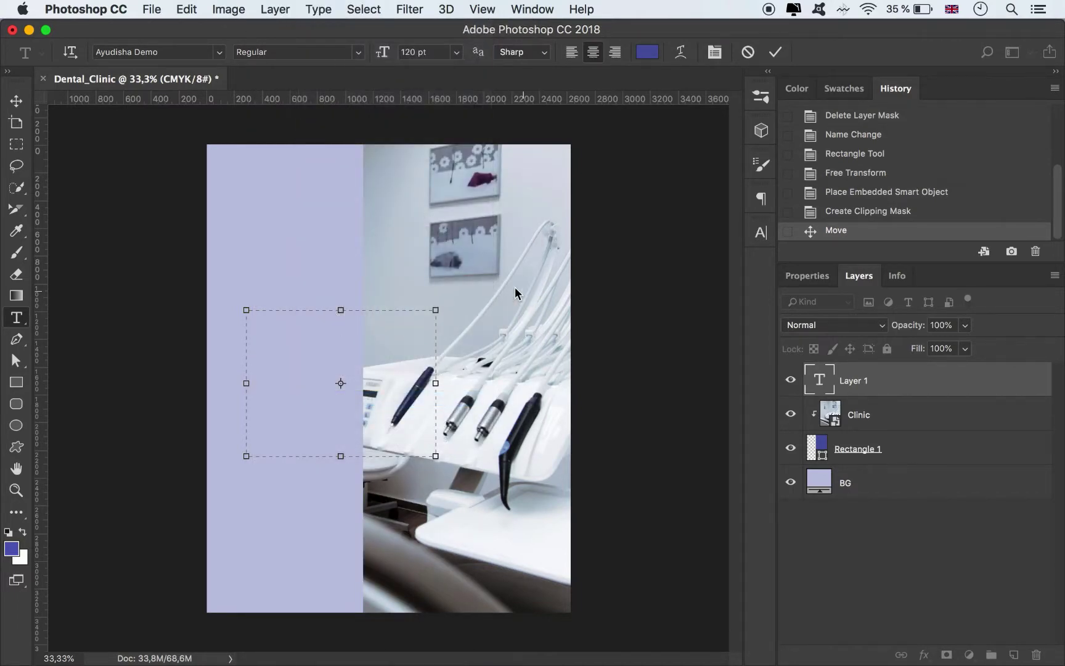
left_click(16, 100)
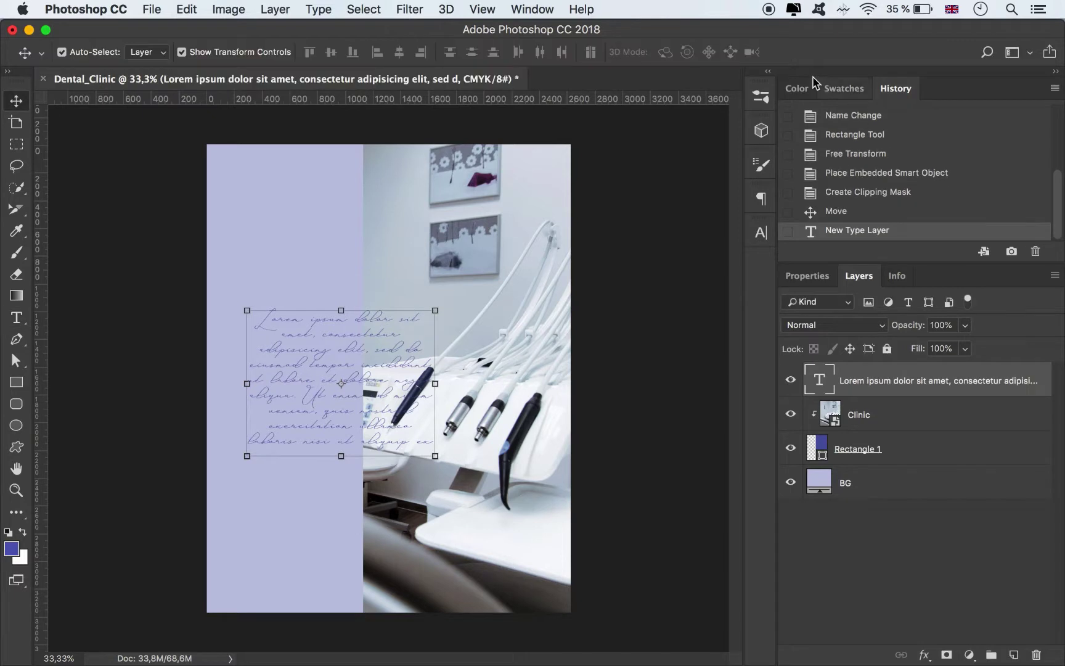
Set the placeholder paragraph's font to COCOGOOSE UltraLight
left_click(762, 233)
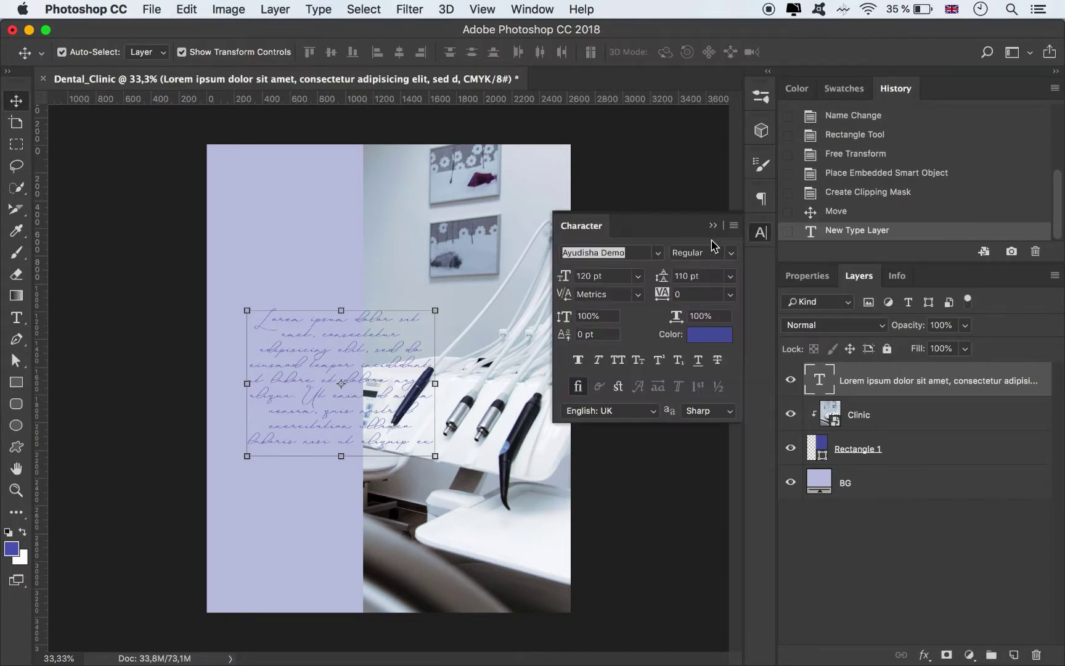
left_click(634, 252)
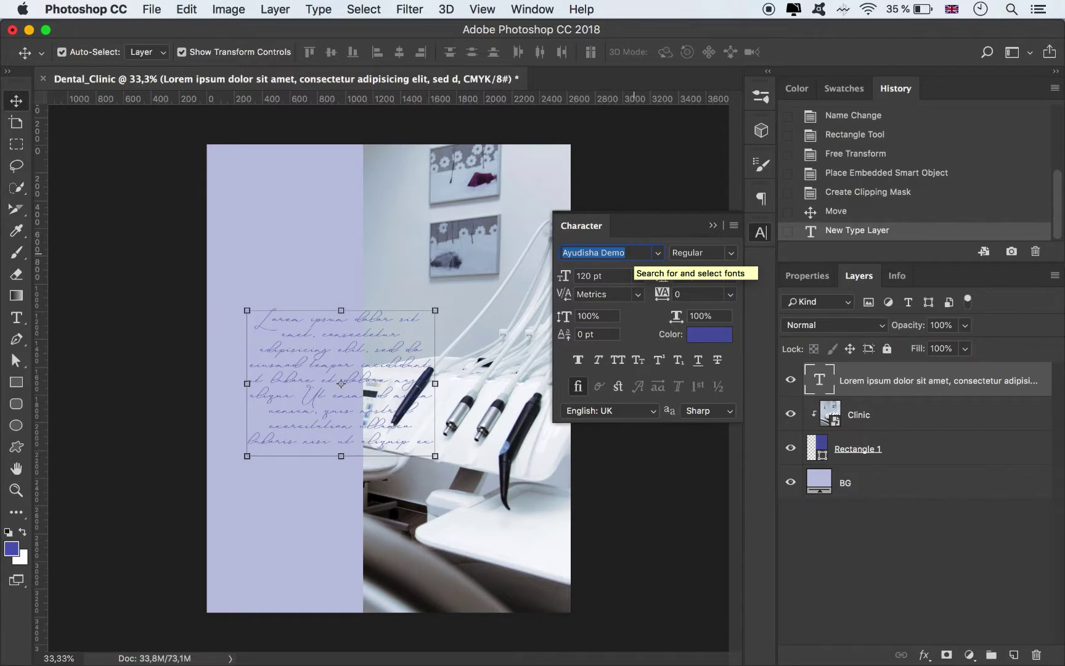
type("coco")
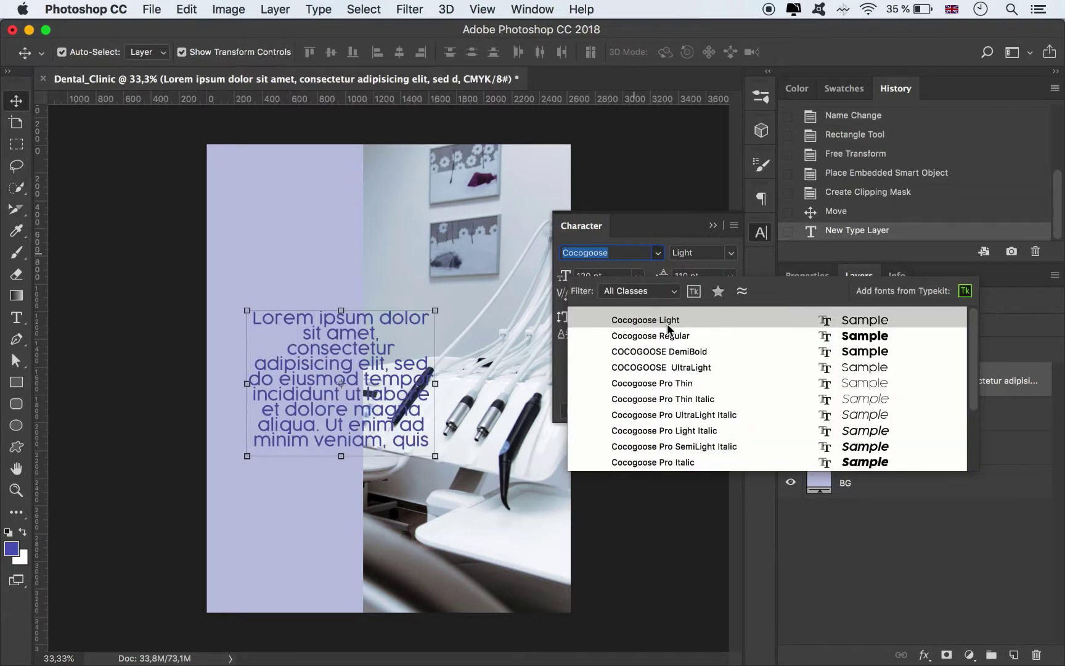
left_click(670, 369)
Set the placeholder paragraph's font size to 48 pt
left_click(641, 277)
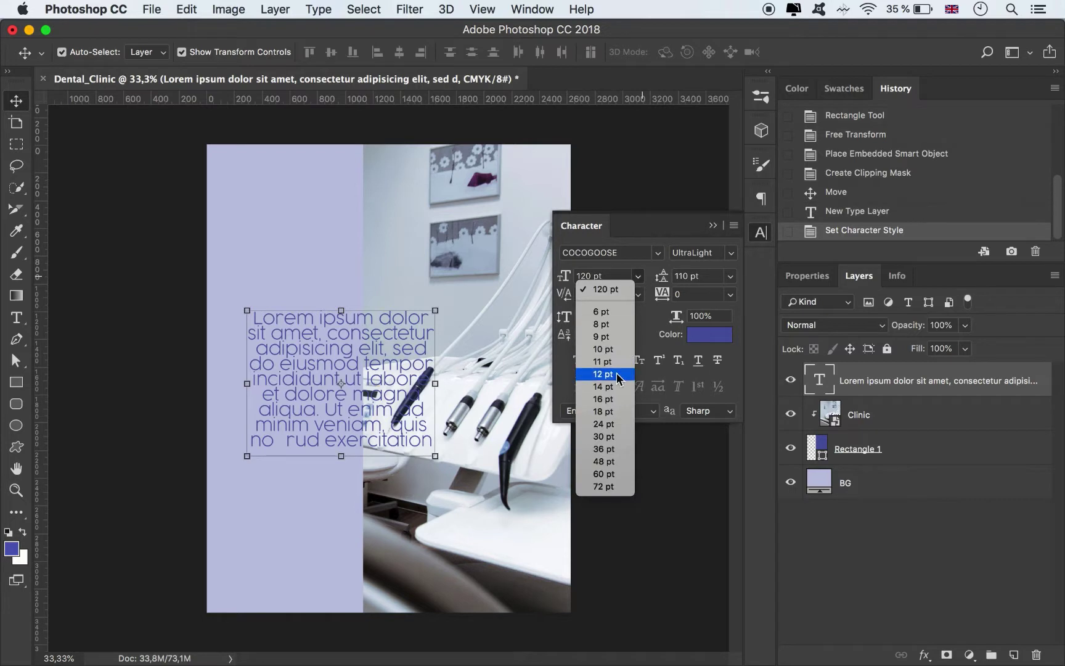
left_click(615, 387)
left_click(638, 277)
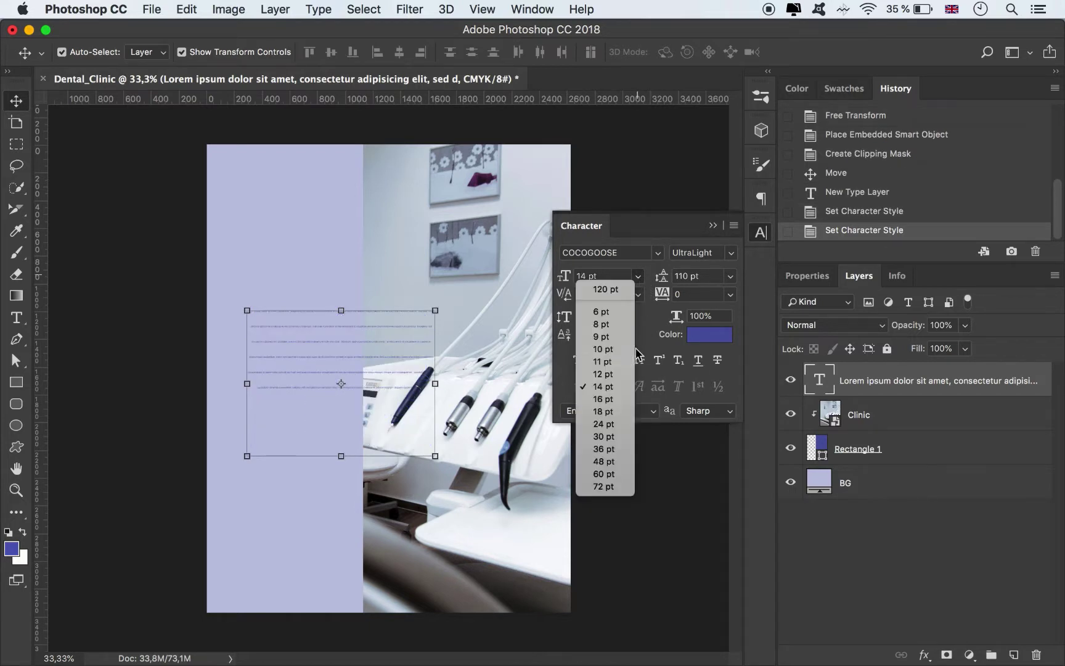
left_click(613, 462)
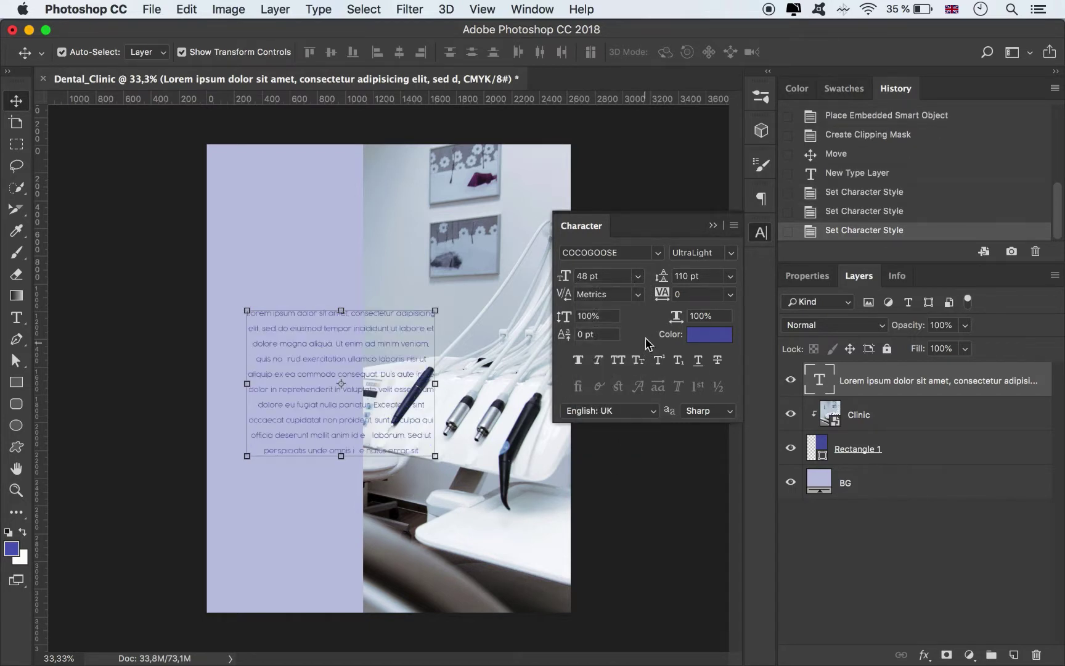
Set the placeholder paragraph's leading to 48 pt after trying 36 pt and 43 pt
left_click(730, 276)
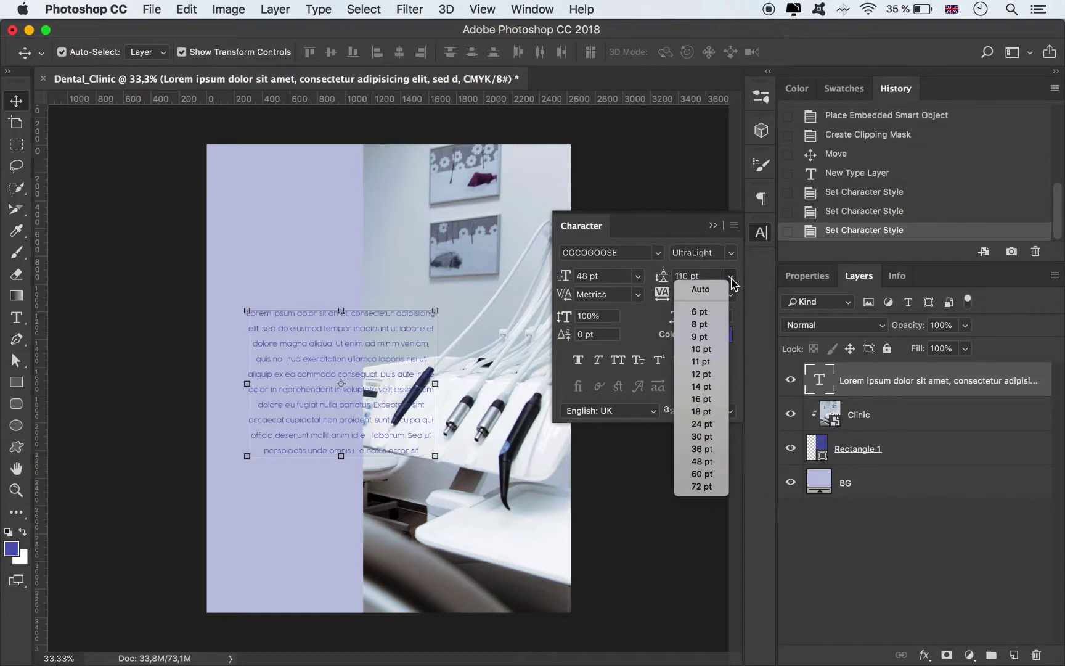
left_click(712, 450)
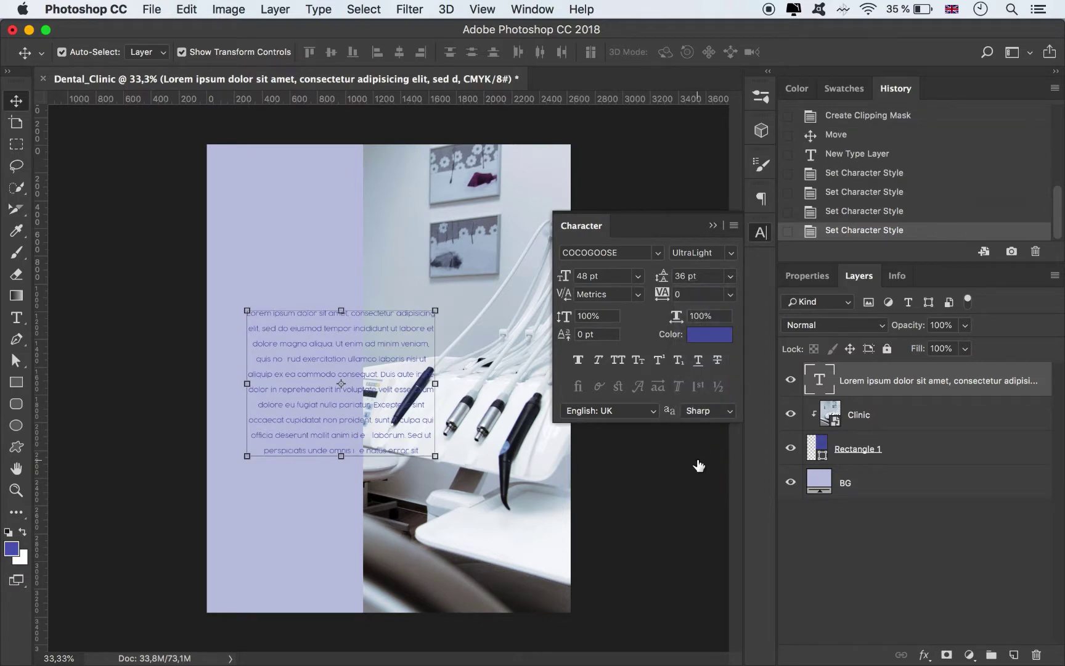
double_click(680, 276)
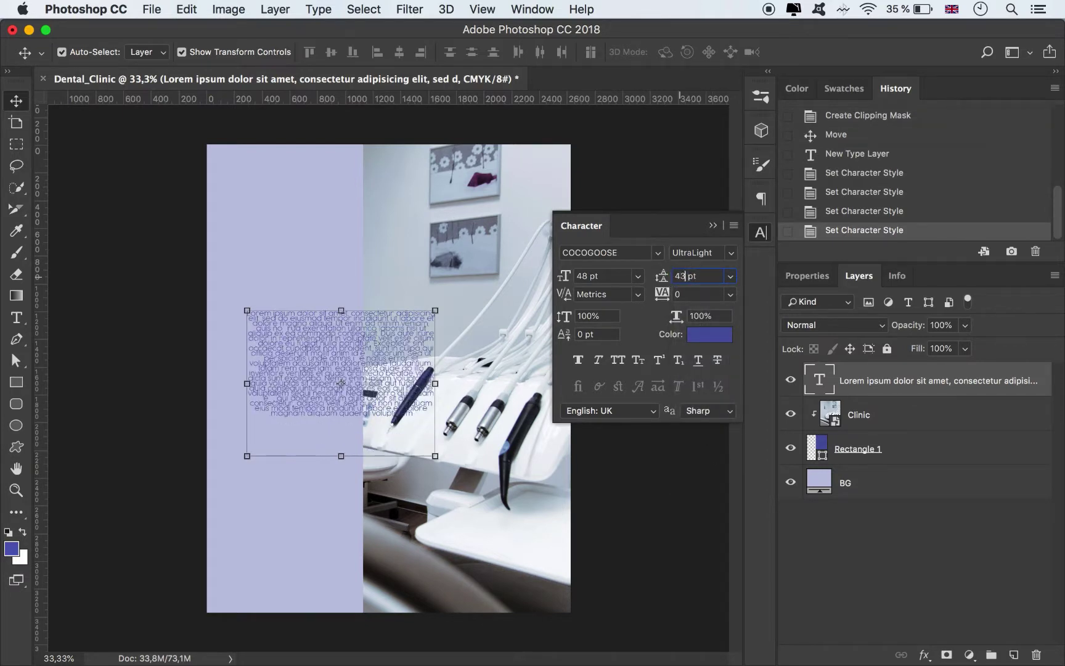
key("Return")
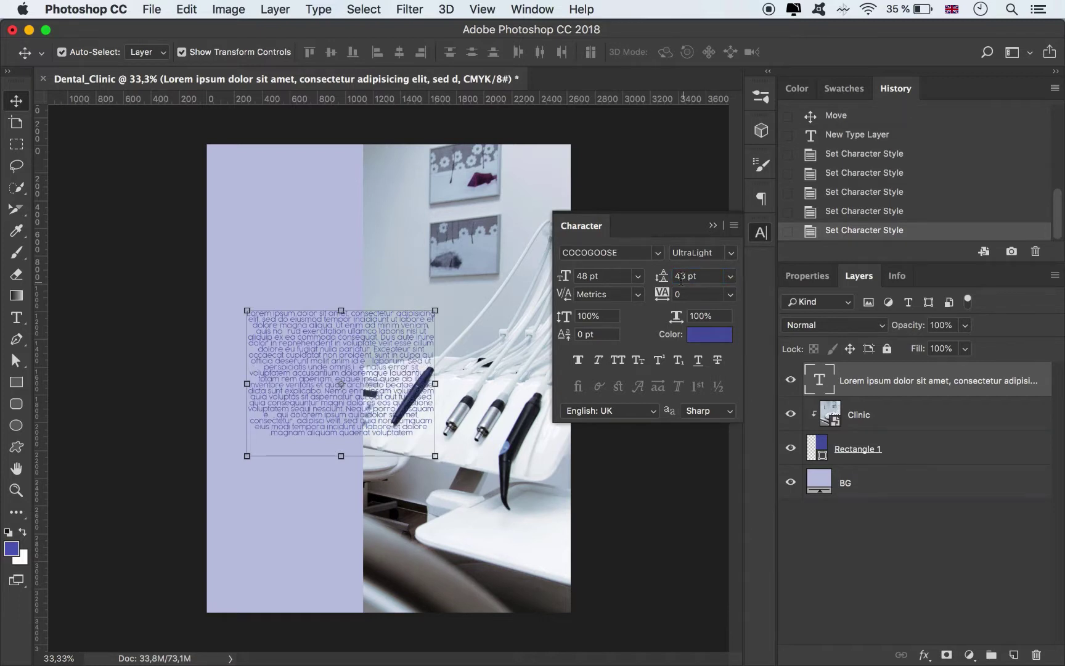
double_click(678, 276)
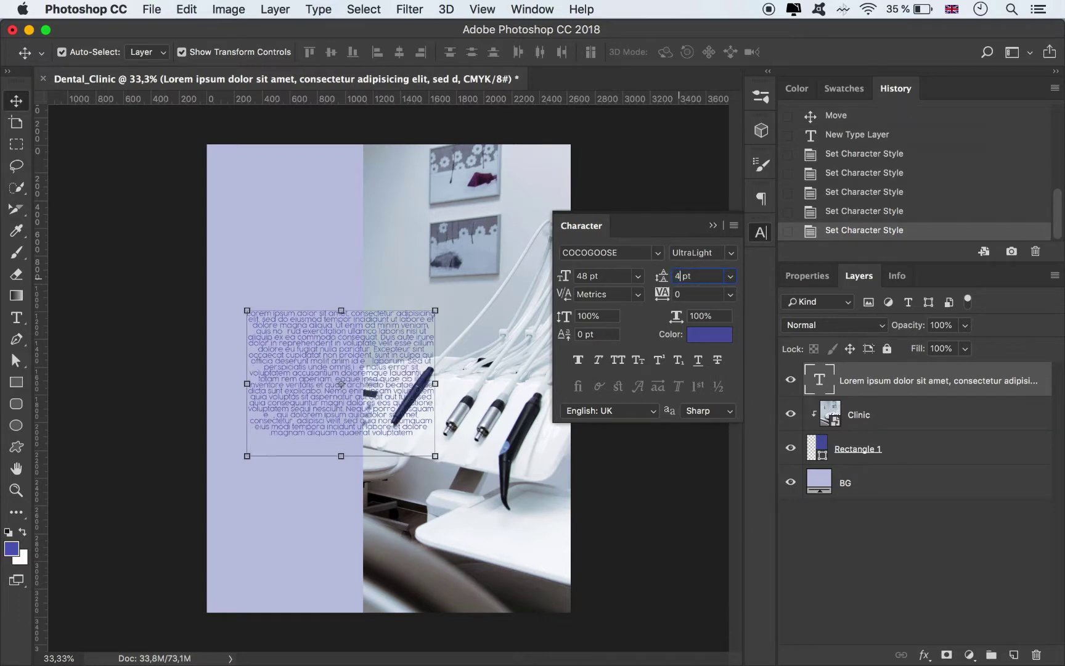
key("Return")
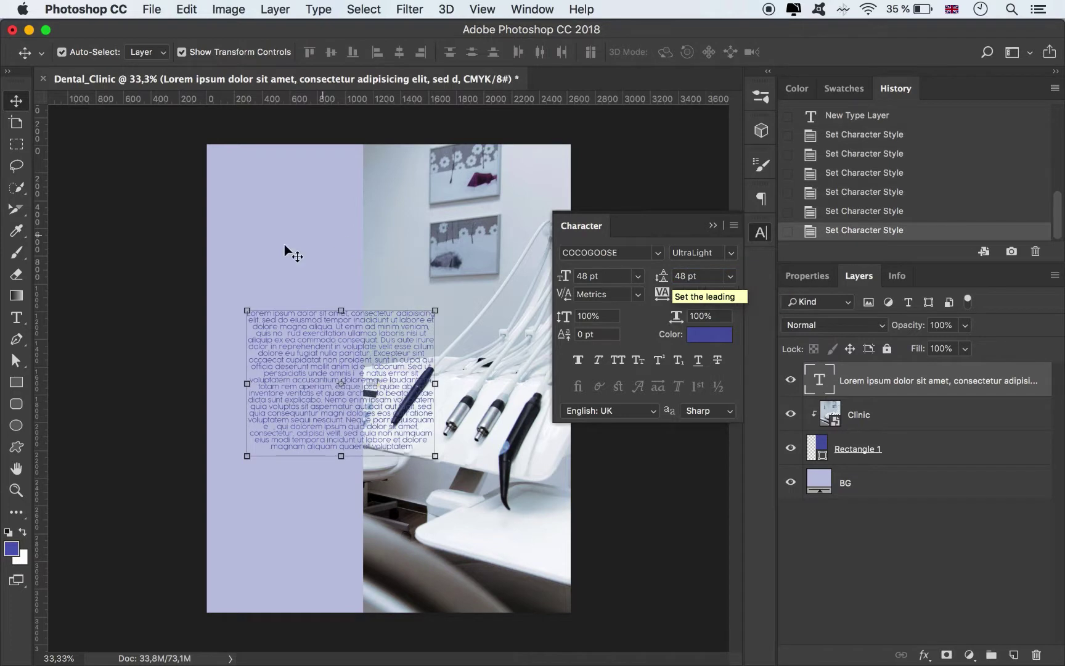
Shorten the placeholder paragraph's text box by raising its lower edge to reduce the number of text lines
key("t")
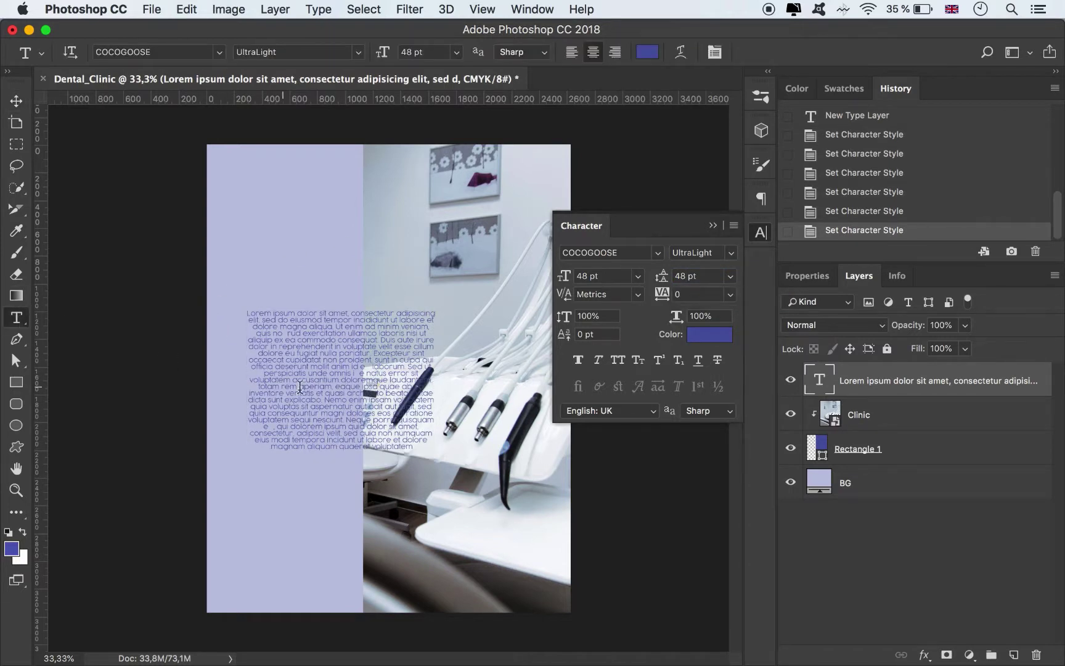
left_click(333, 385)
left_click_drag(342, 456, 350, 394)
Set the placeholder paragraph's text colour to white (ffffff)
left_click(648, 54)
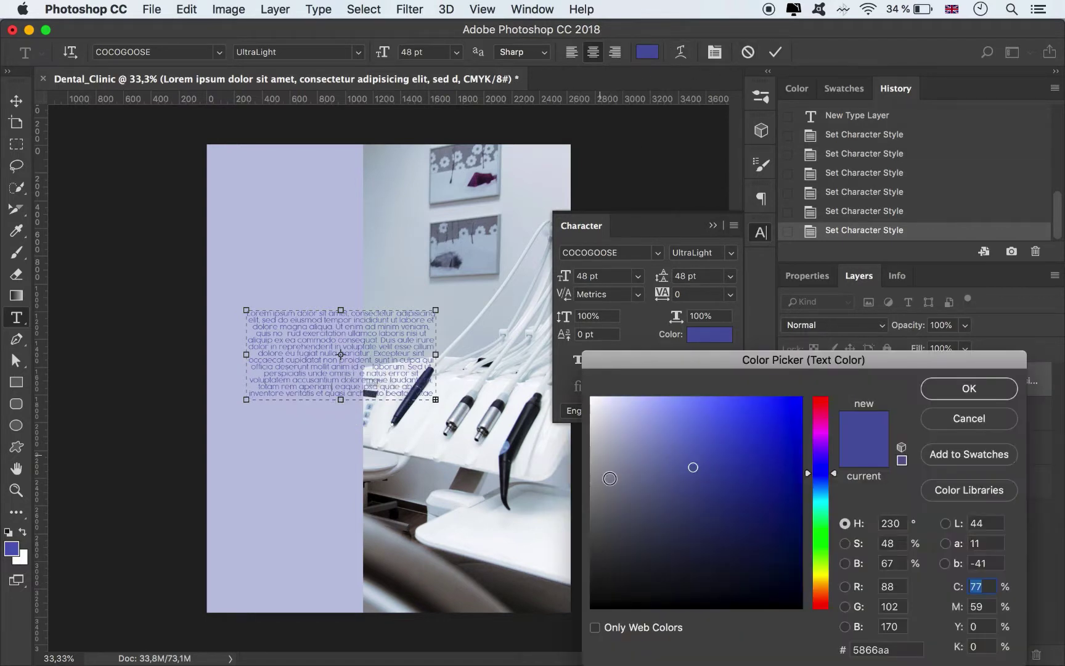
left_click_drag(610, 479, 551, 352)
left_click(937, 381)
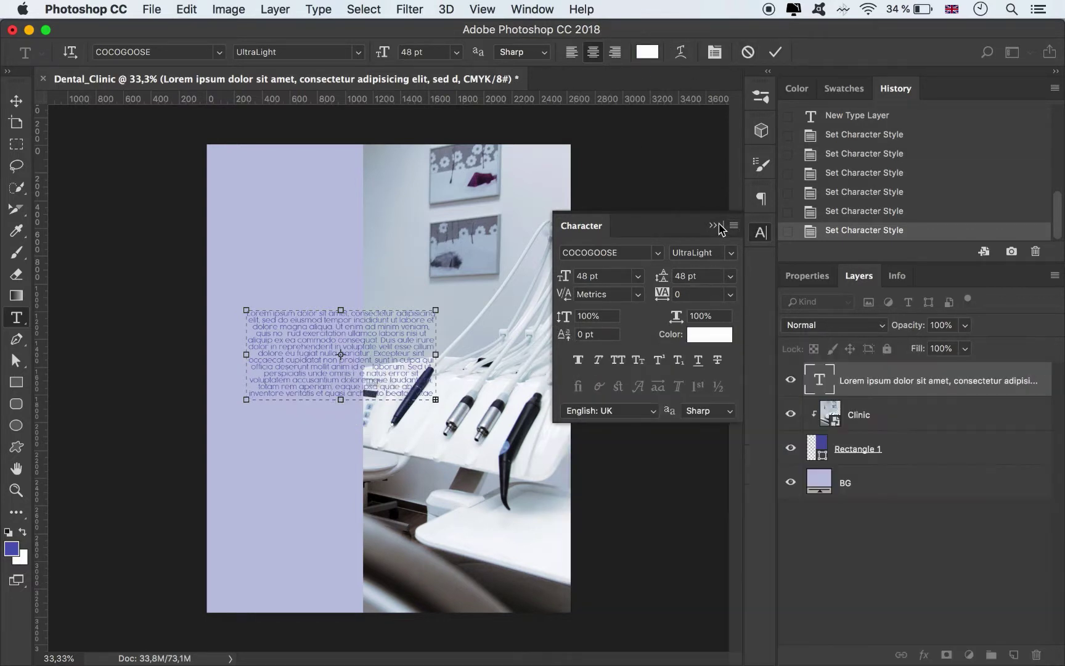
left_click(714, 226)
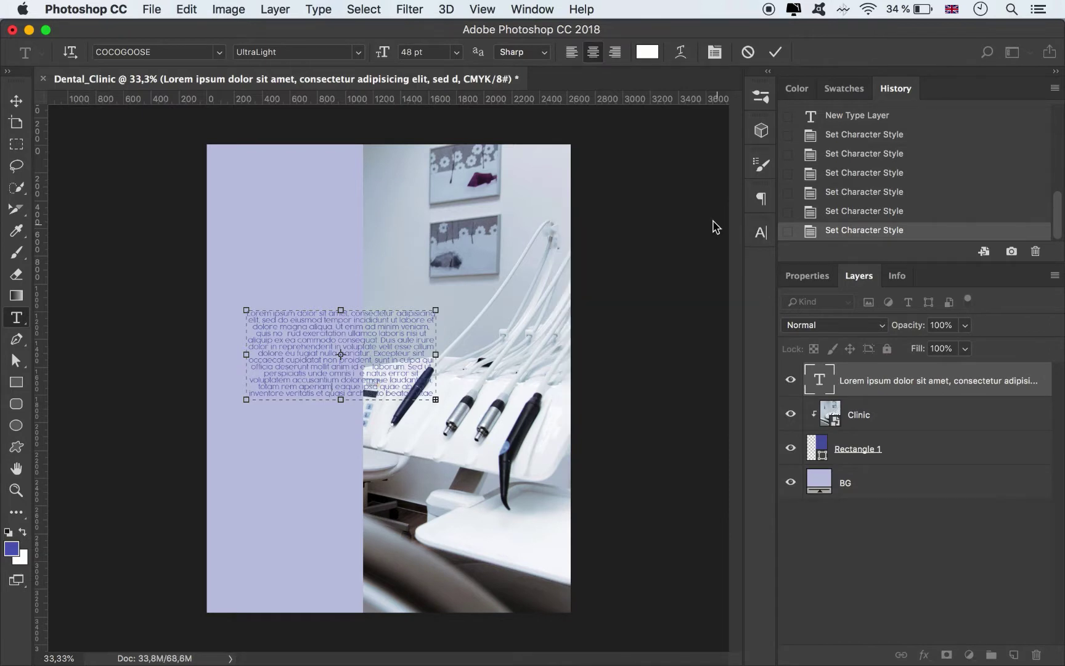
left_click(16, 101)
left_click(762, 233)
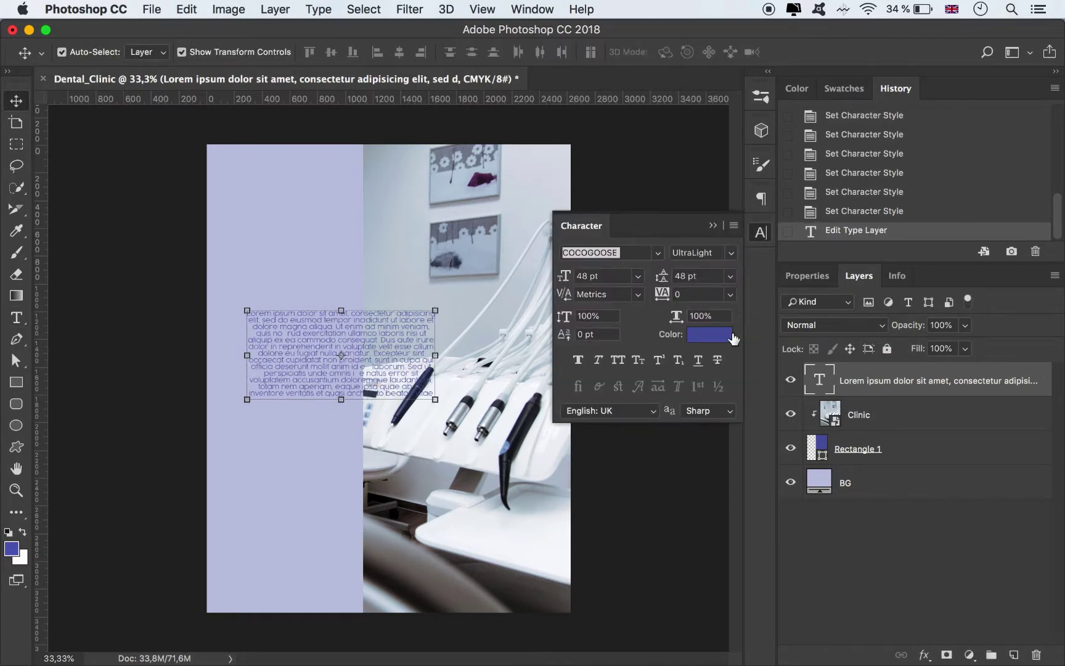
left_click(712, 335)
left_click(539, 353)
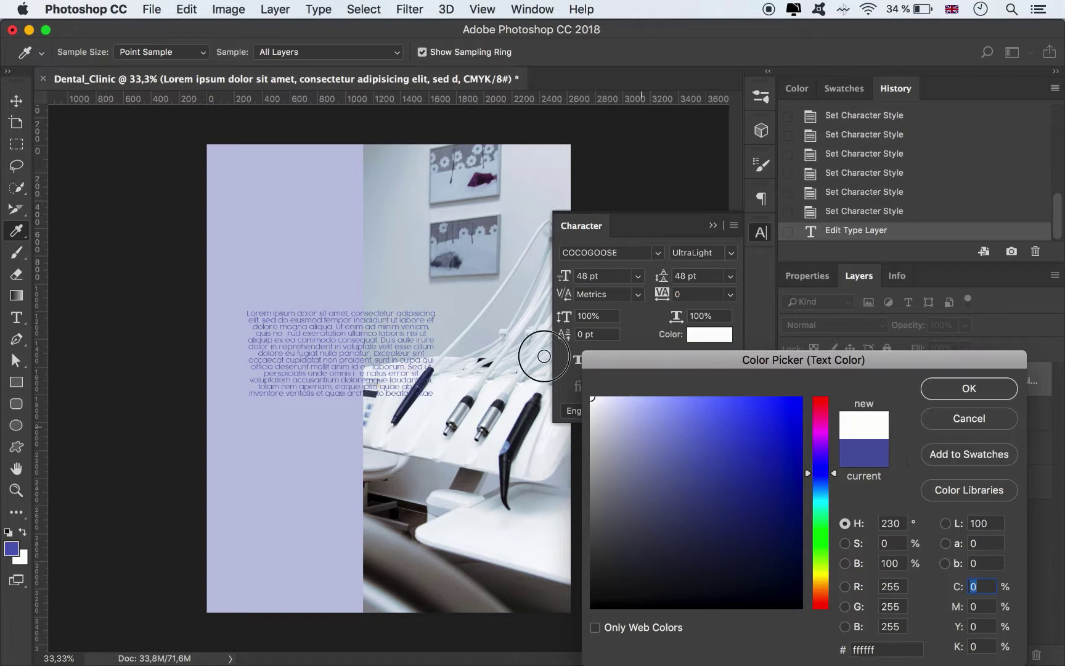
left_click(939, 387)
left_click(714, 226)
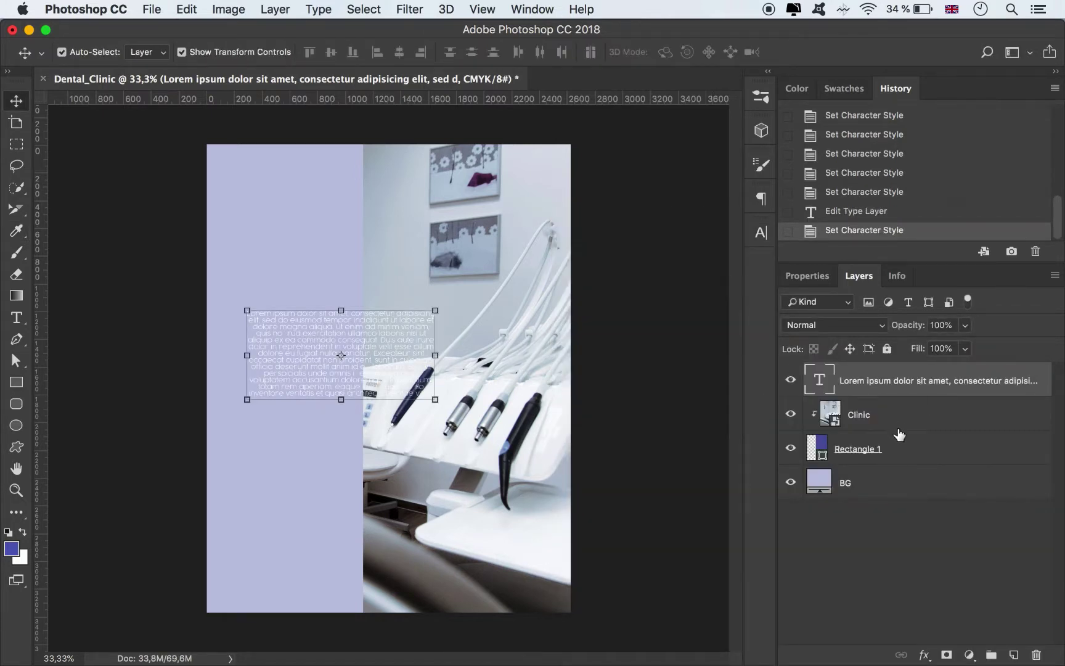
Stretch the Rectangle 1 shape to the page's left edge so the clipped clinic photo spans the full page width
left_click(884, 442)
left_click_drag(369, 381, 210, 375)
left_click(770, 53)
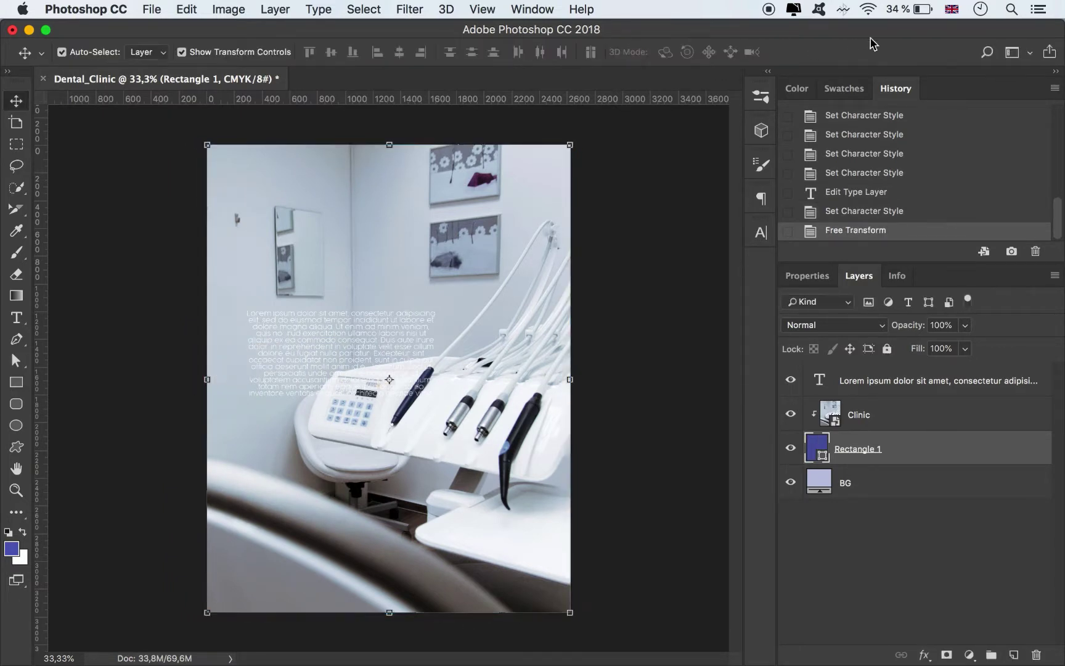
Draw a blue rectangle about 1559 × 3490 px over the page's left part and place its layer directly above the Clinic layer
left_click(16, 382)
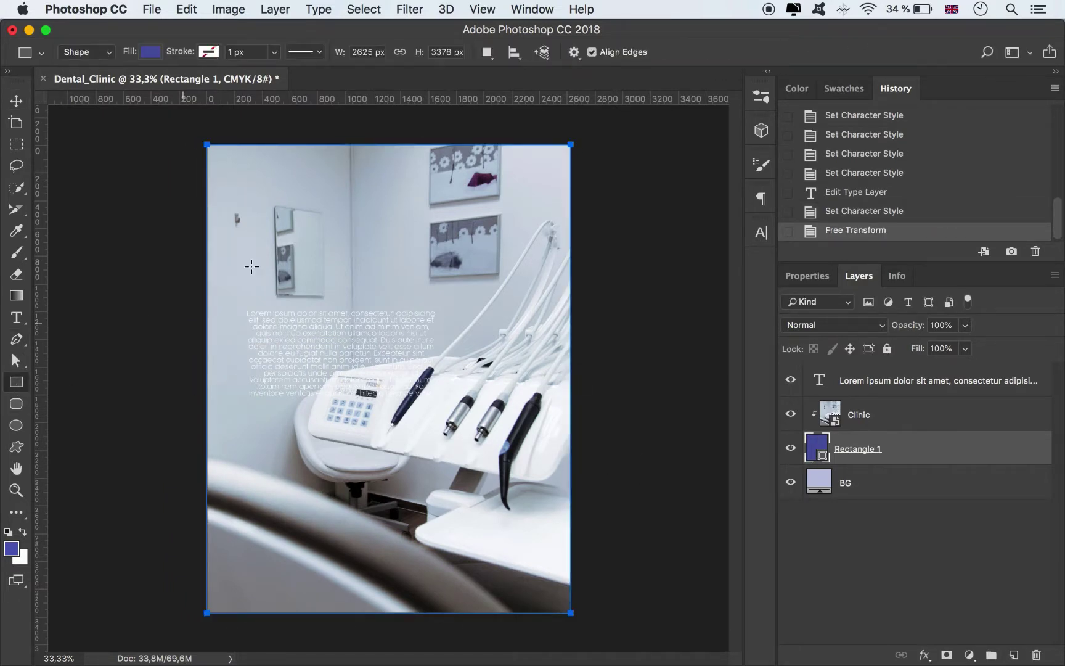
left_click_drag(197, 132, 413, 615)
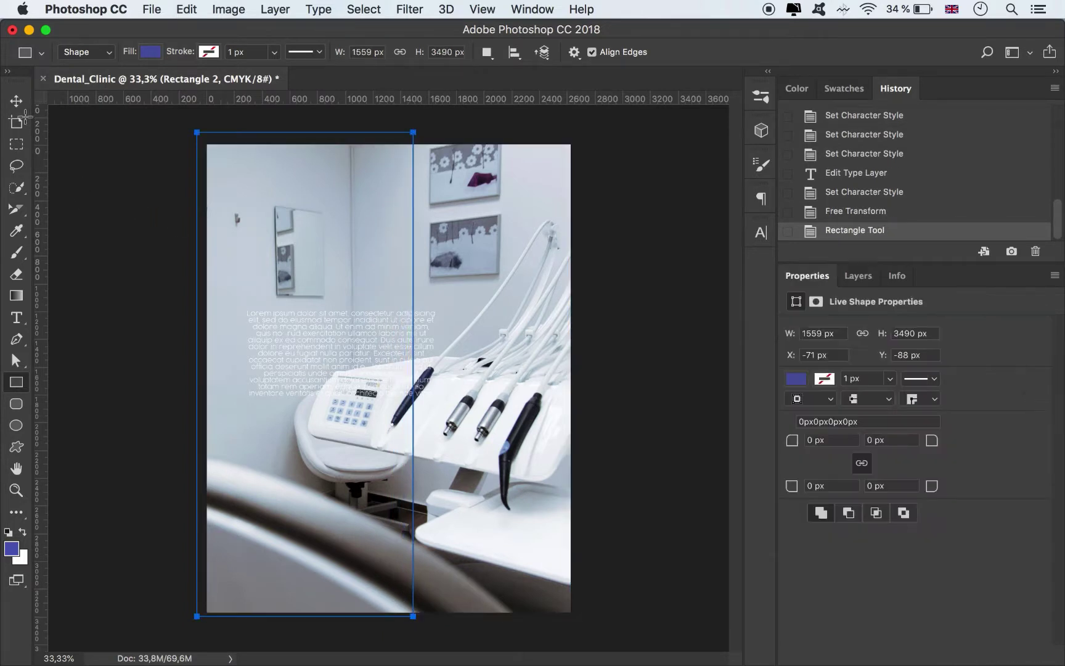
left_click(16, 101)
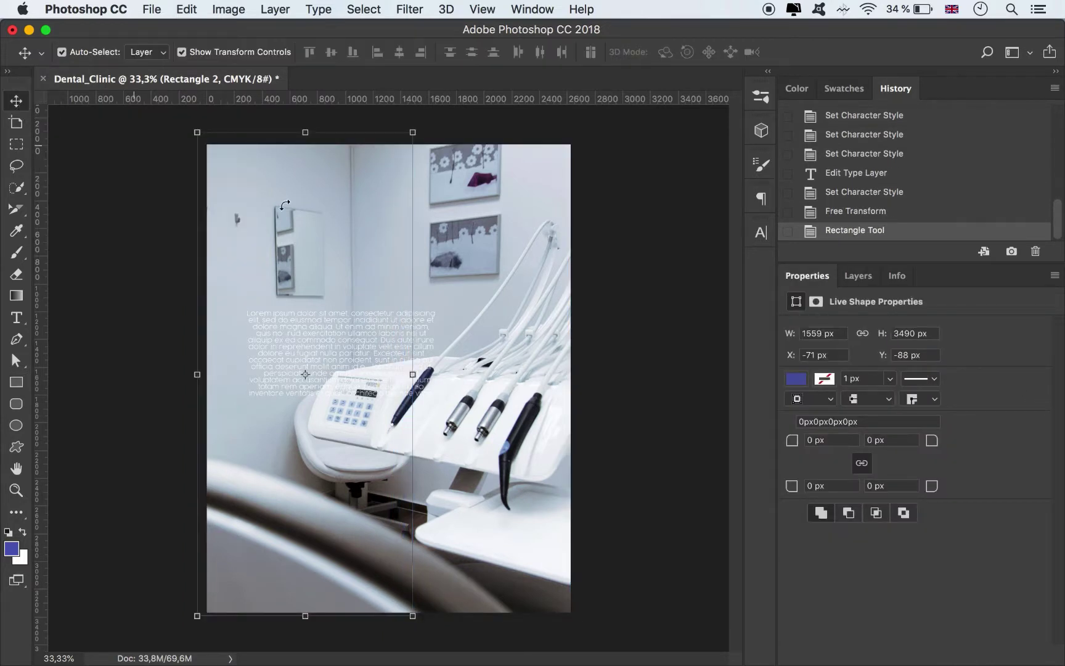
left_click(858, 276)
left_click_drag(880, 455, 933, 429)
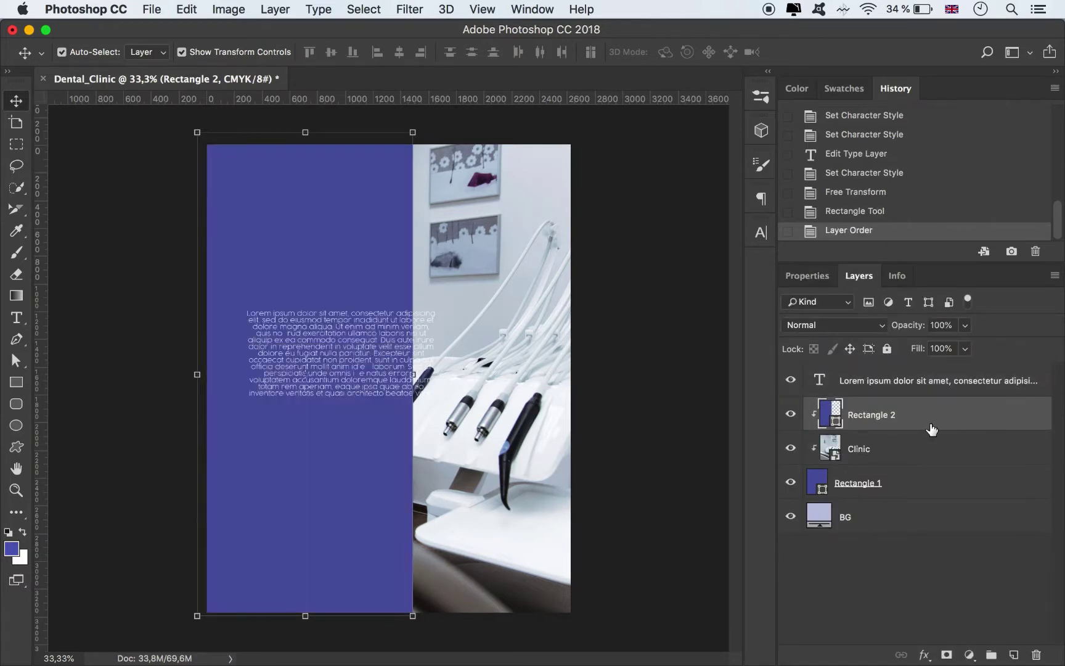
Set the opacity of the Rectangle 2 layer to 45%
left_click(964, 325)
left_click_drag(967, 346, 929, 350)
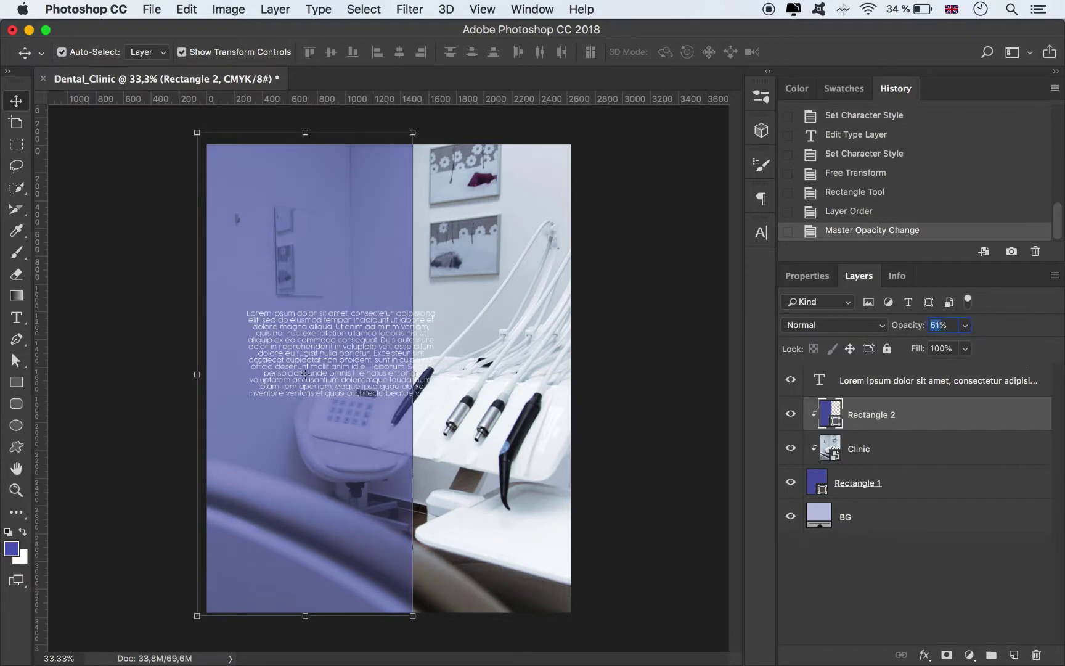
type("45")
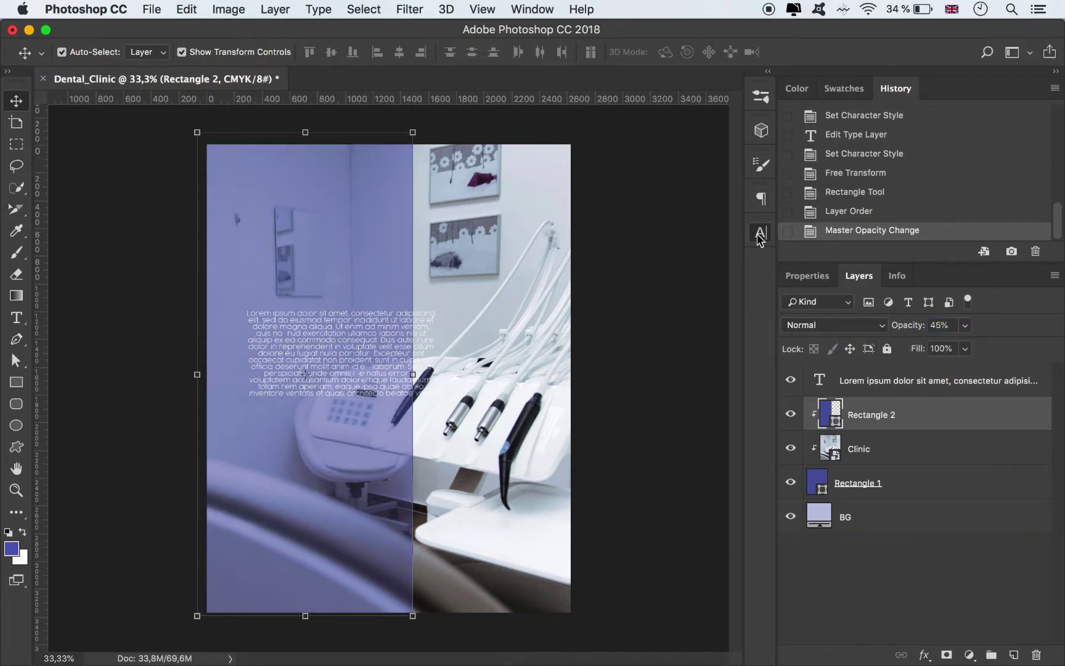
Change the fill of the semi-transparent rectangle to a dark navy blue swatch, after trying a dark violet one
left_click(761, 233)
left_click(16, 364)
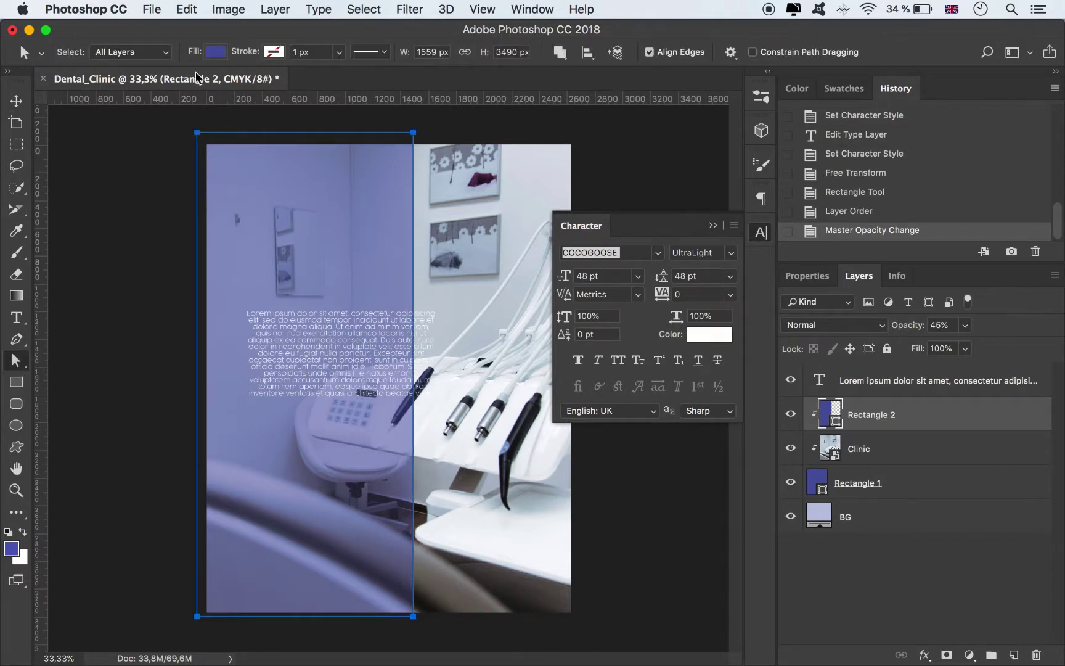
left_click(215, 52)
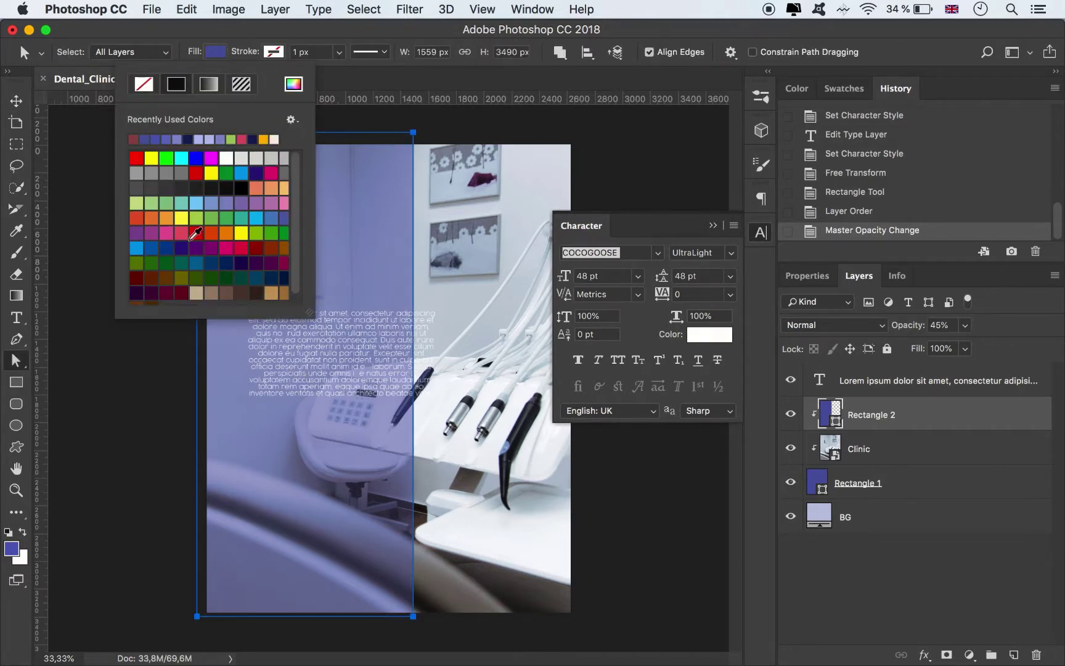
left_click(187, 248)
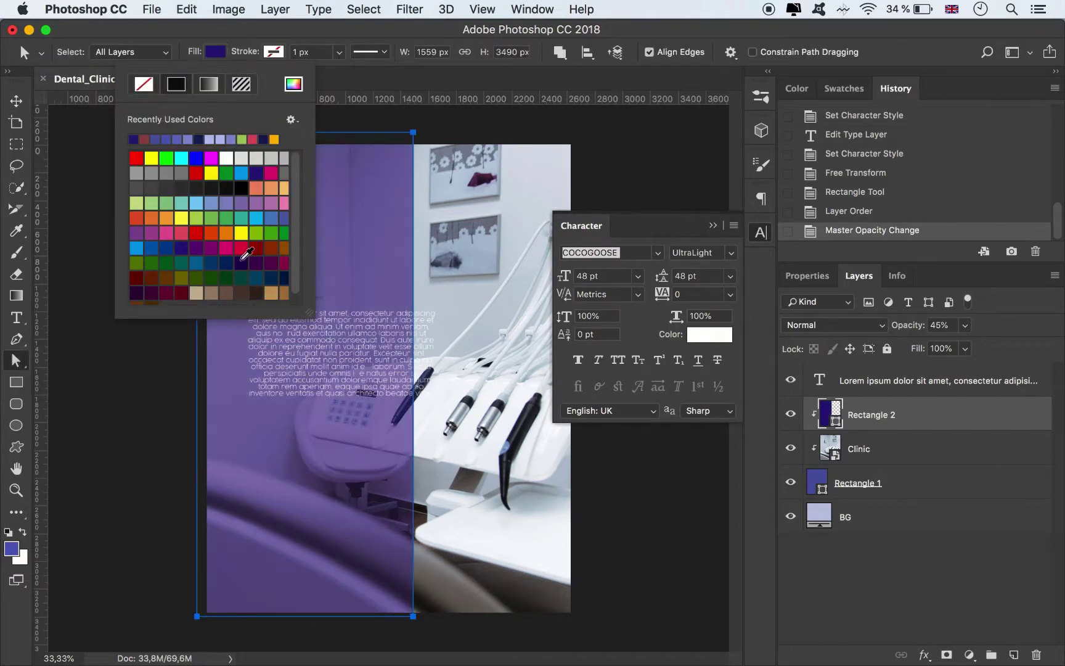
left_click(223, 262)
left_click(22, 103)
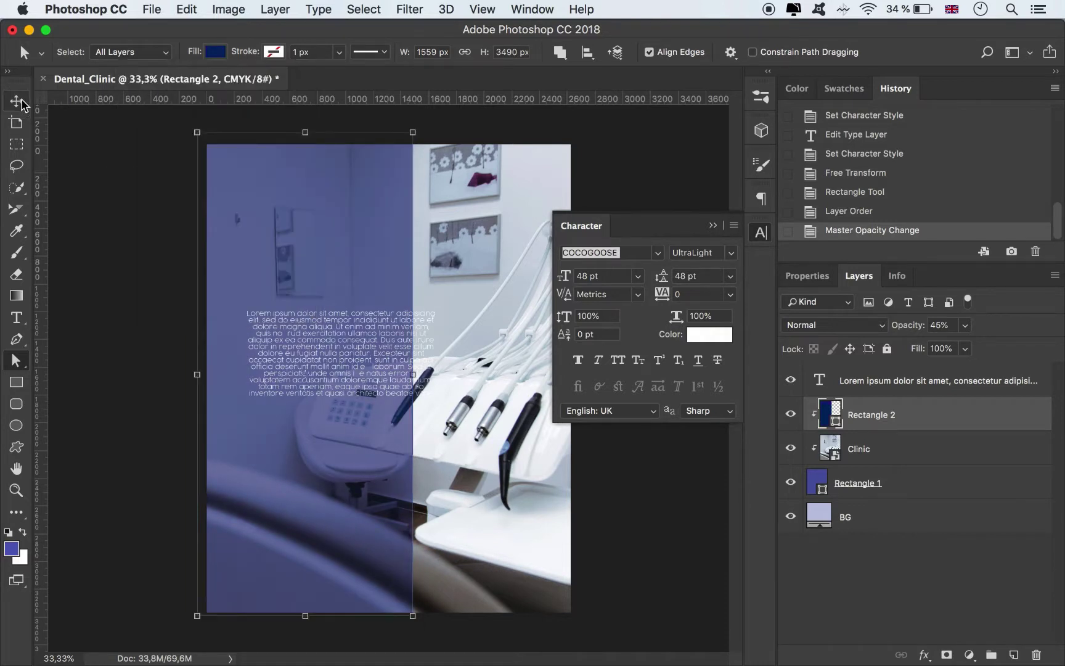
left_click(21, 104)
left_click(100, 261)
Narrow the placeholder paragraph's text box to fit inside the blue overlay and right-align its text
left_click(345, 362)
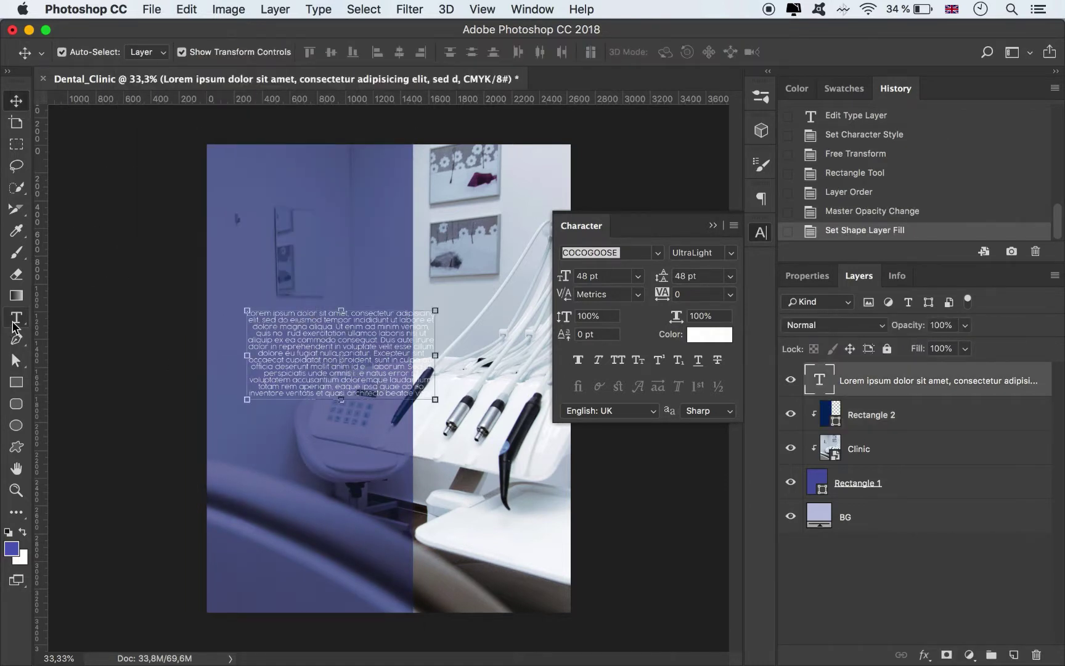
left_click(14, 318)
left_click(249, 347)
left_click_drag(436, 354, 369, 361)
left_click(615, 53)
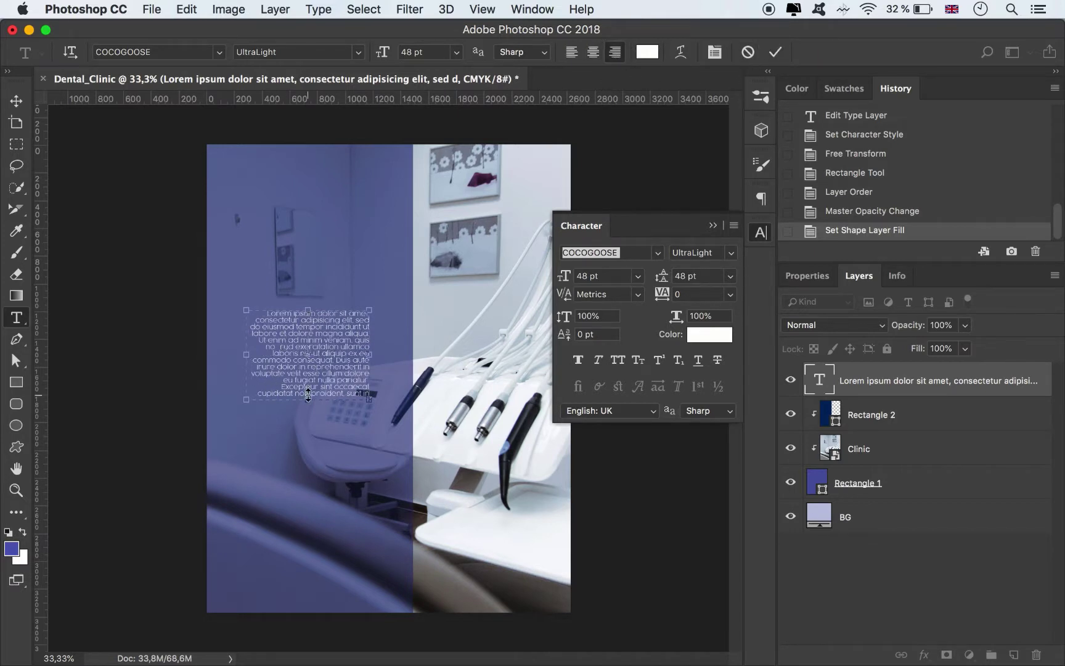
mouse_move(245, 360)
left_mouse_down()
mouse_move(230, 356)
mouse_move(243, 356)
left_mouse_up()
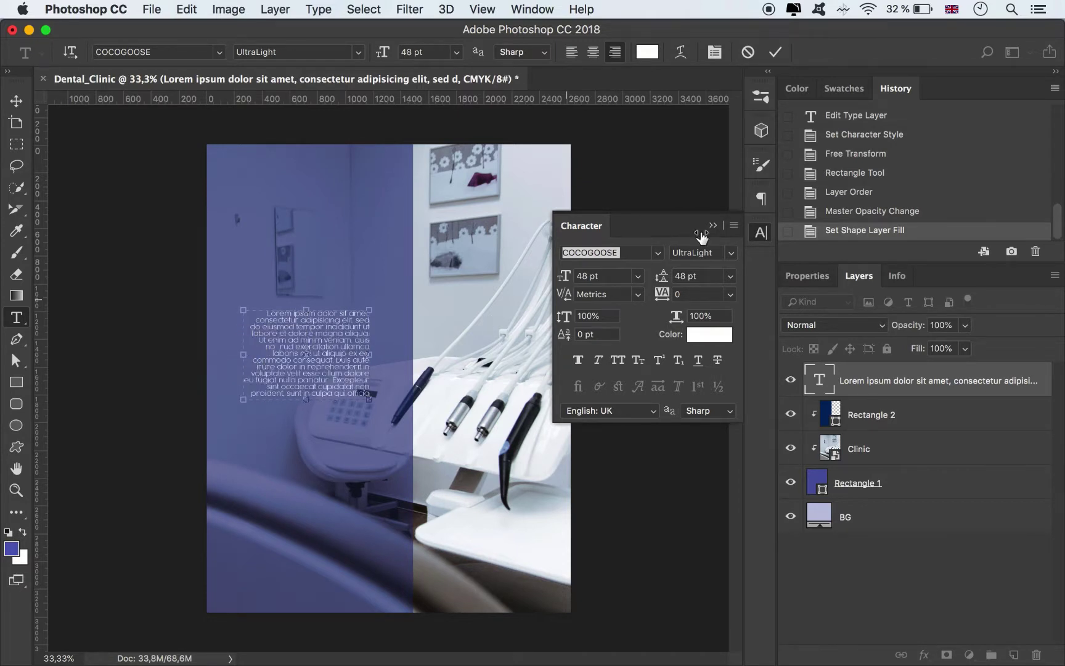
left_click(776, 53)
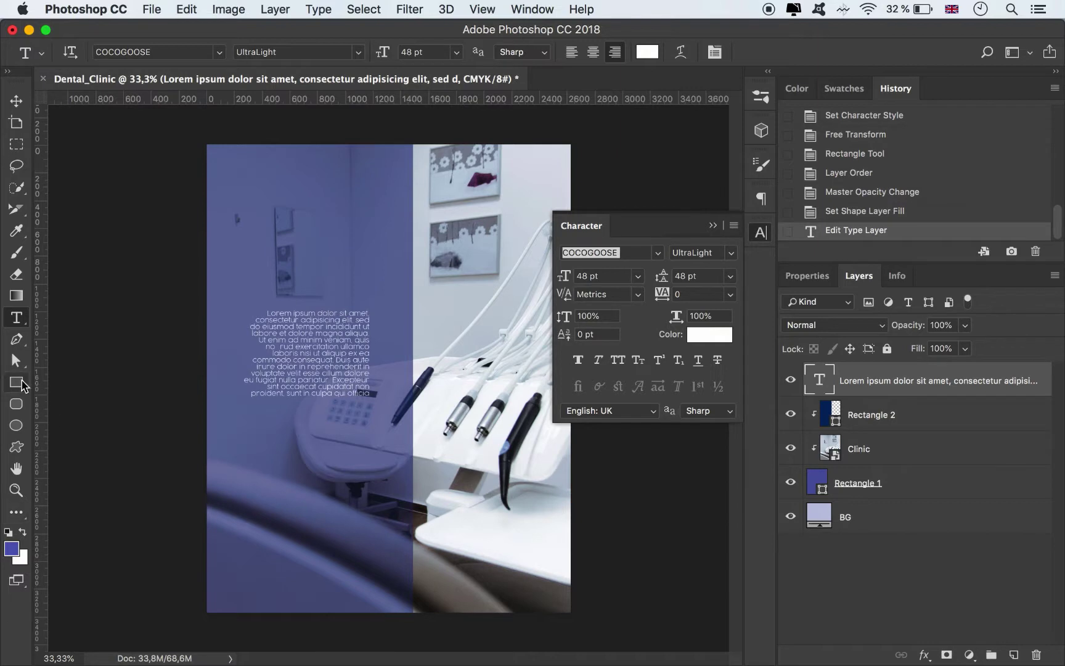
Place a vertical guide through the horizontal centre of the paragraph's text box
left_click(16, 382)
left_click(17, 99)
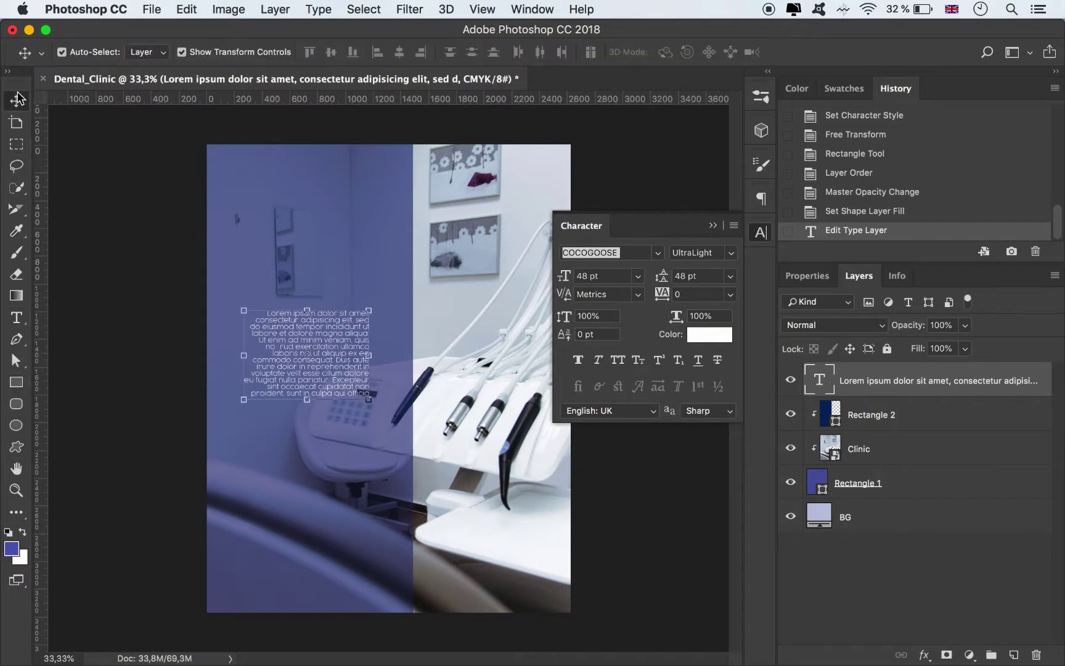
left_click_drag(40, 311, 306, 342)
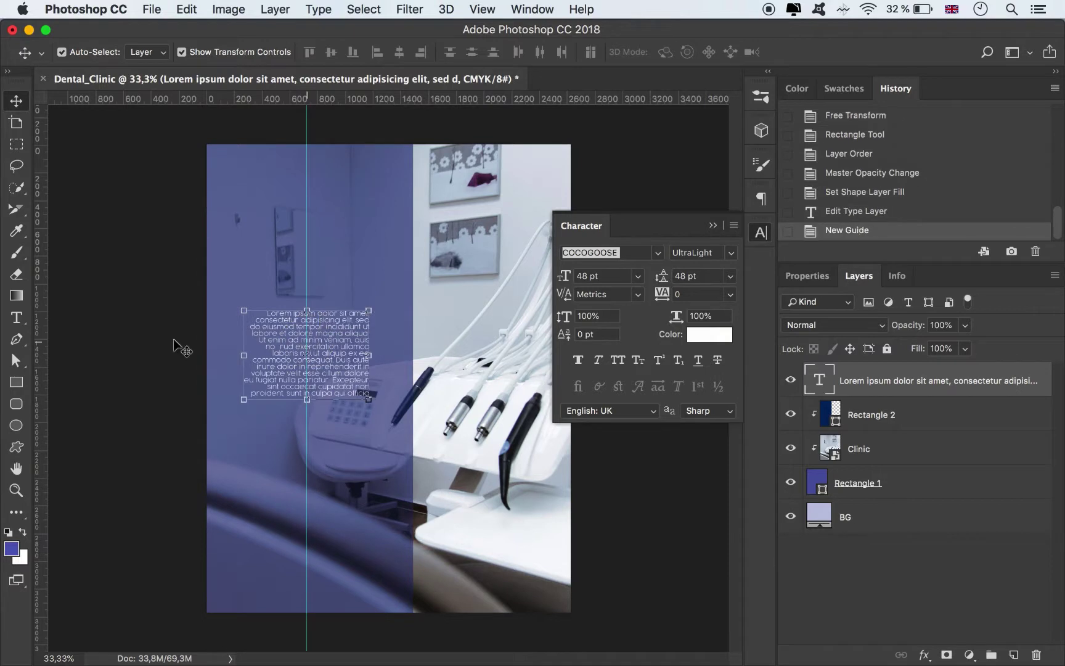
Draw a white vertical bar about 97 × 1083 px from the page's top edge to above the paragraph, and centre it on the guide
left_click(23, 532)
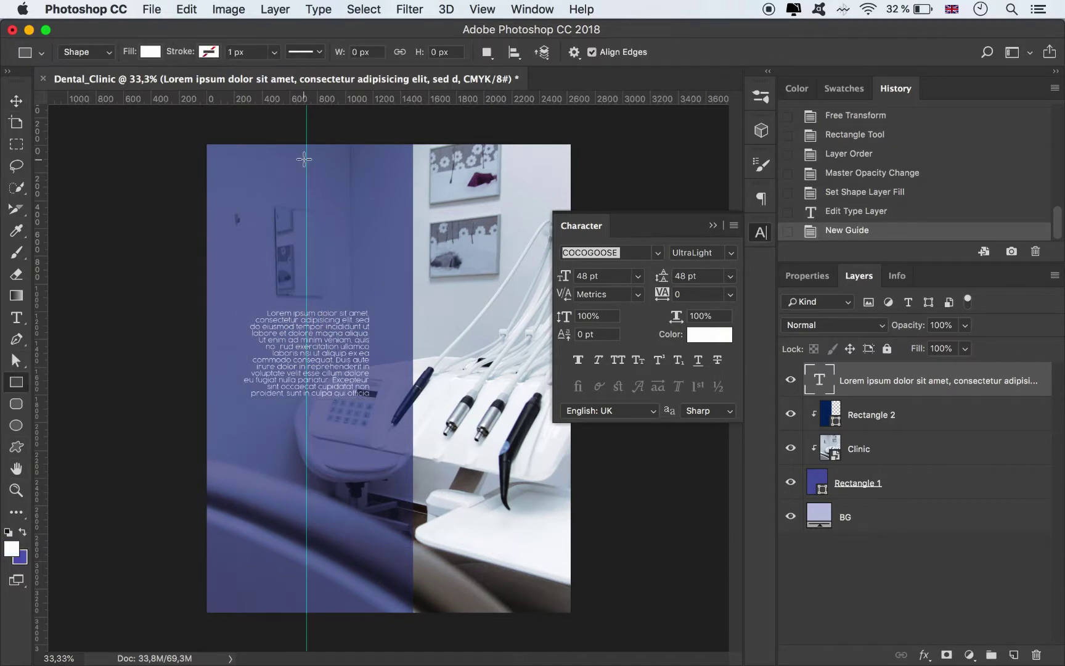
left_click_drag(299, 140, 320, 291)
left_click(11, 105)
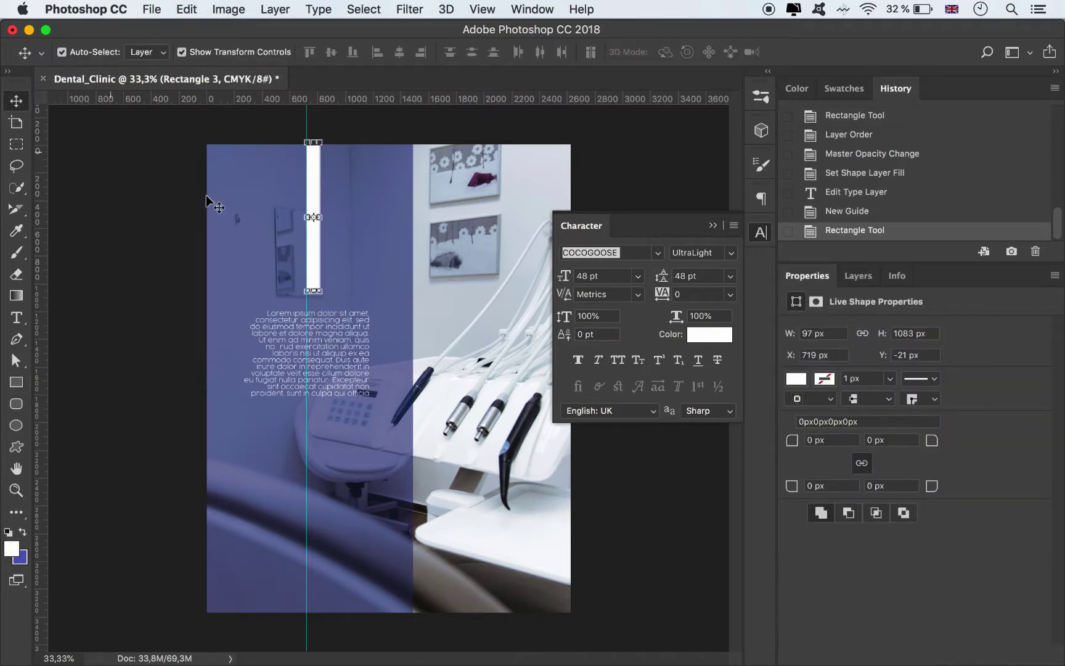
left_click_drag(320, 174, 312, 173)
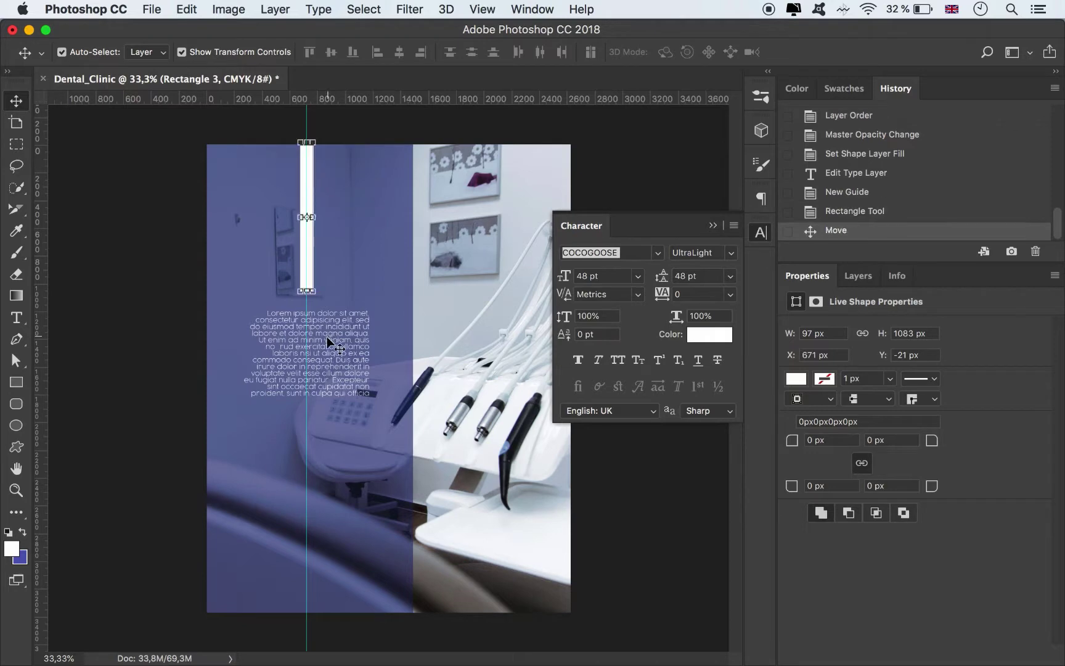
Resize the white bar to about 48 × 1106 px with its top flush with the page edge, and recentre it on the guide
left_click_drag(307, 291, 307, 296)
key("super+equal")
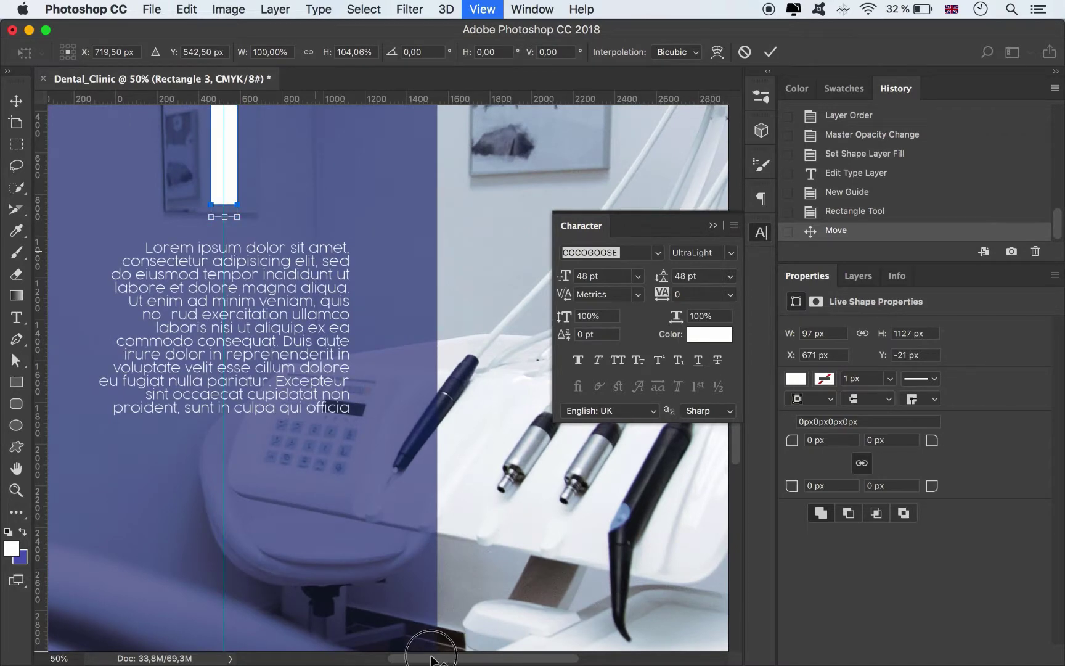
key("super+equal")
left_click_drag(383, 660, 353, 660)
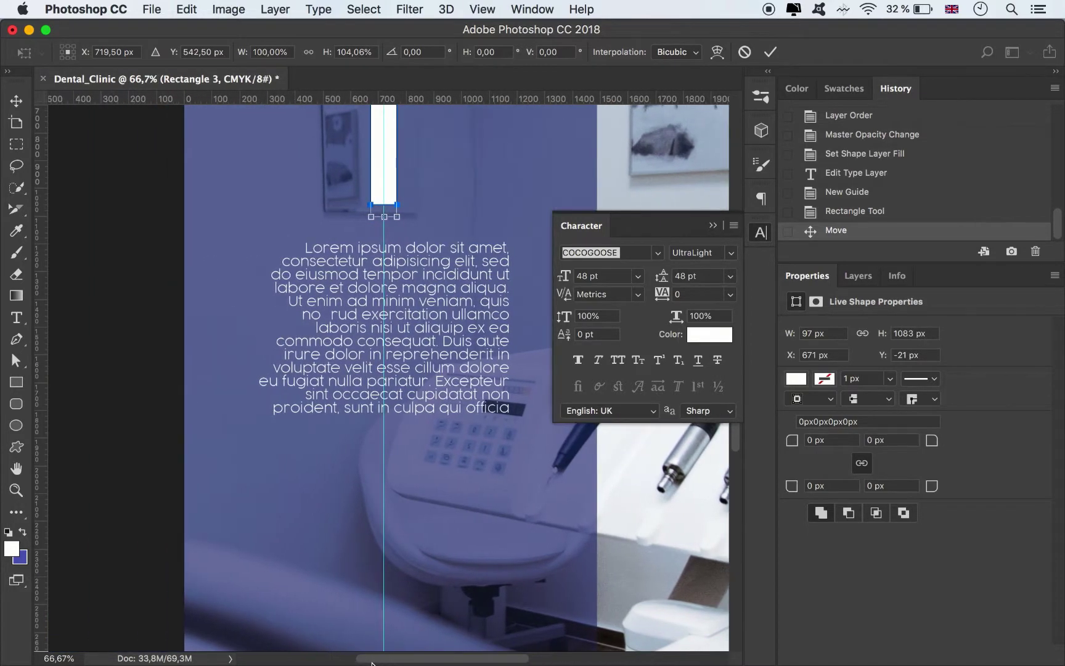
scroll(436, 295, "up", 5)
scroll(436, 294, "up", 3)
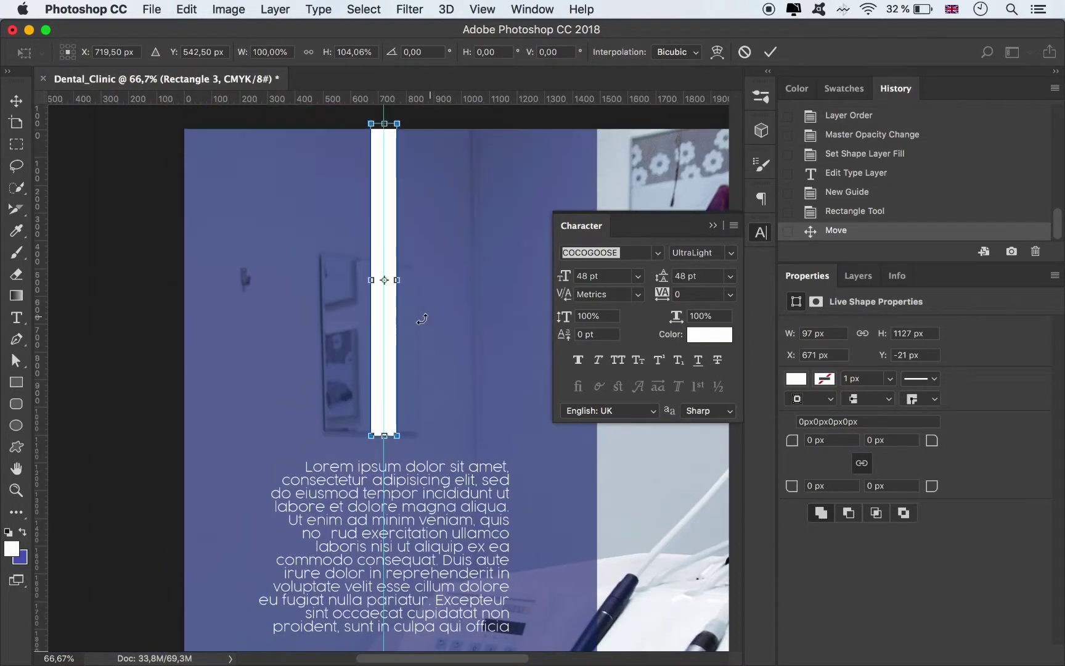
left_click_drag(396, 279, 383, 280)
left_click_drag(378, 118, 378, 129)
left_click(770, 52)
left_click_drag(382, 223, 386, 224)
Duplicate the white bar along the guide and place the copy just below the paragraph
scroll(450, 309, "down", 5)
scroll(449, 340, "down", 7)
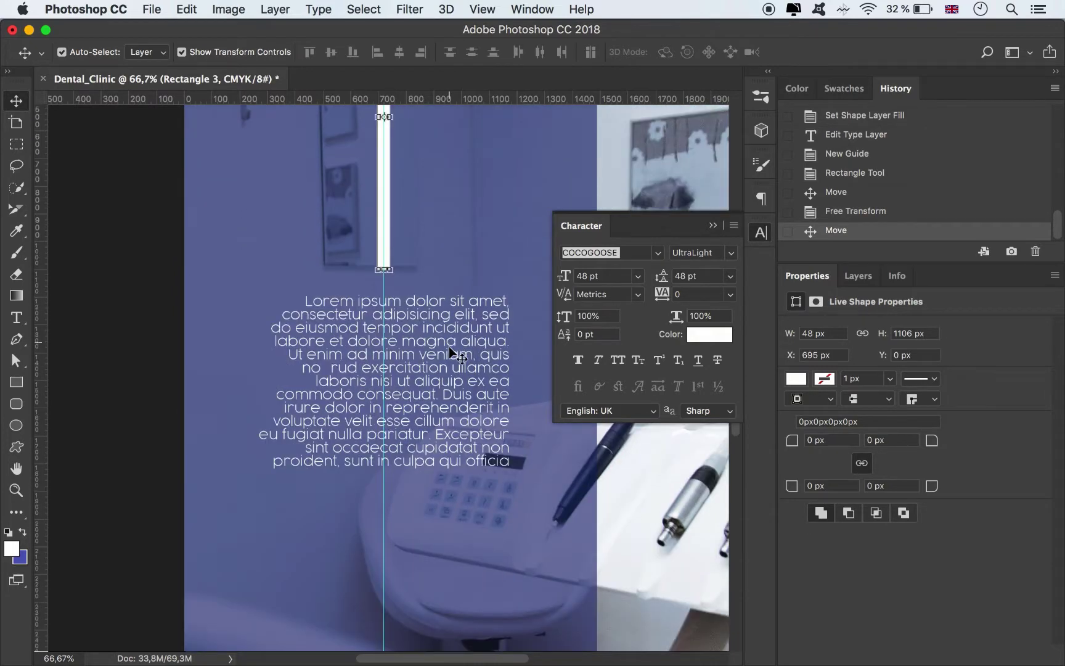
key("super+minus")
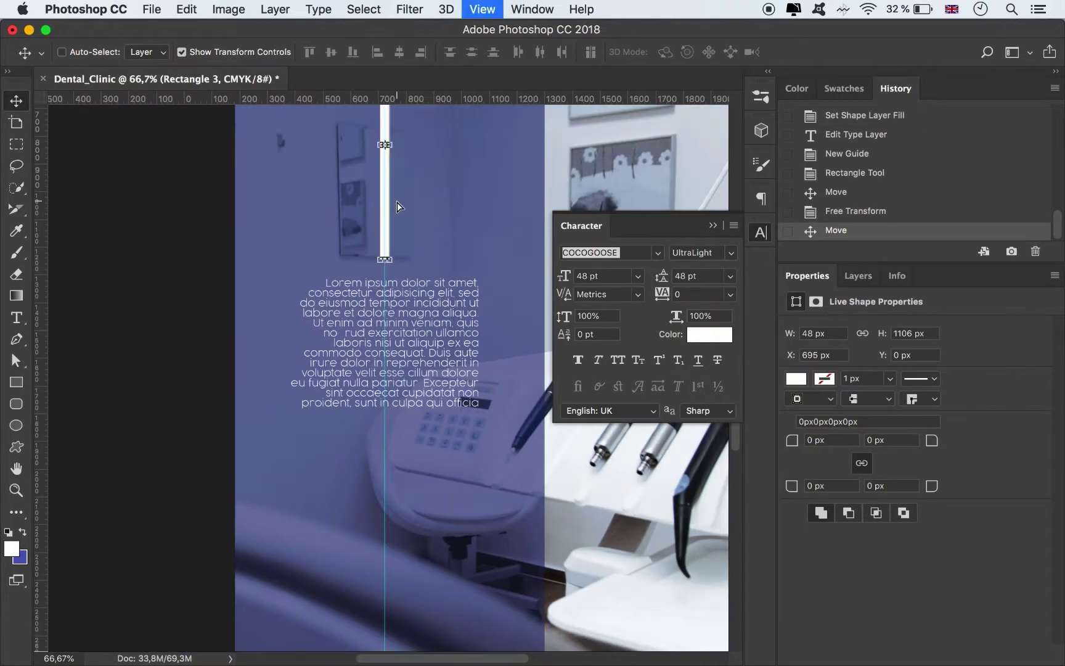
key("super+minus")
left_click(631, 161)
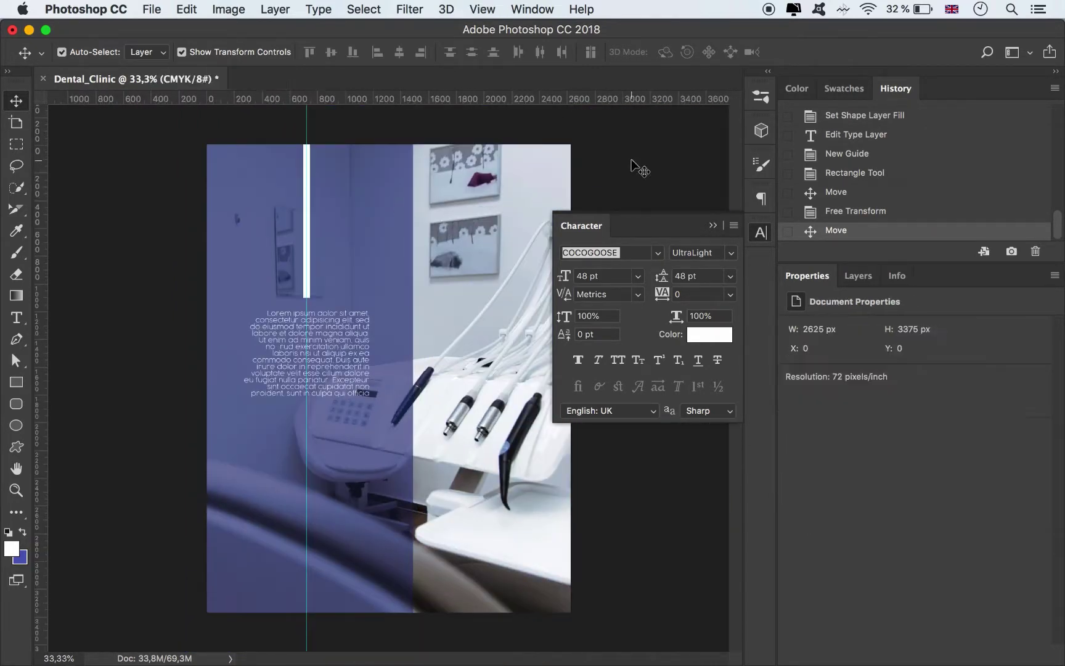
left_click(713, 226)
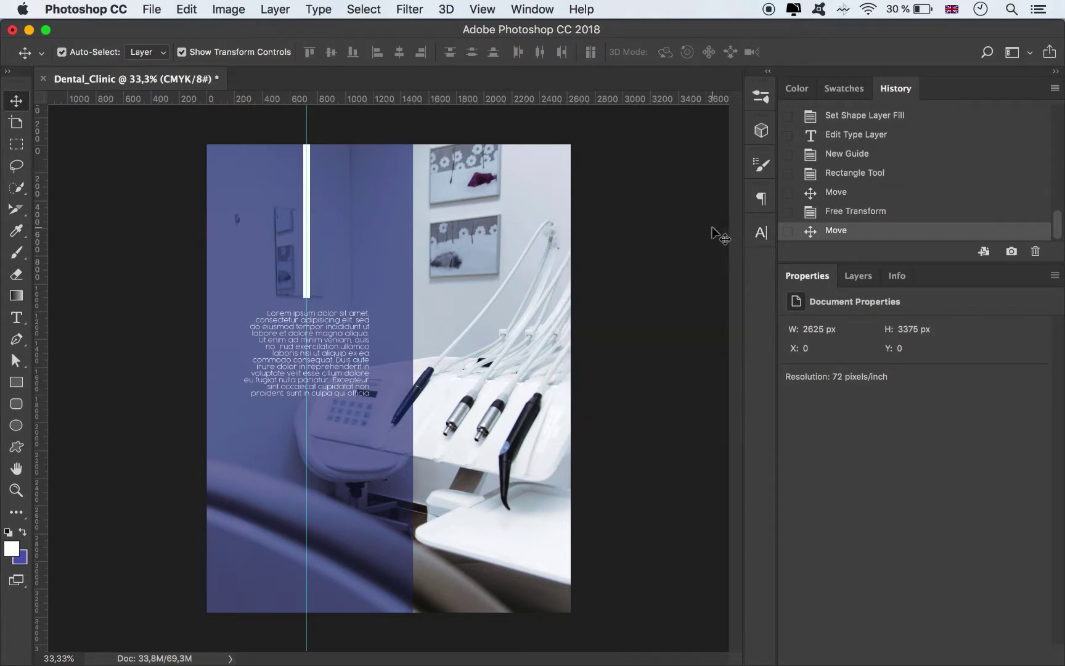
left_click_drag(311, 275, 310, 544)
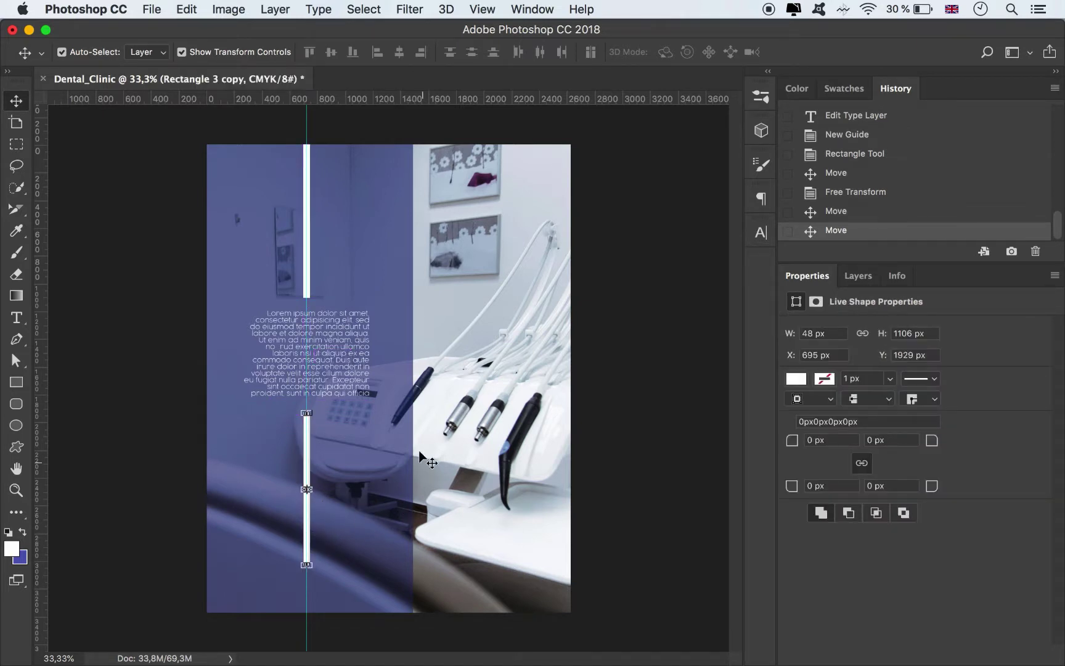
Switch to TextWrangler and copy the four-line postal address from the untitled document
left_click(651, 345)
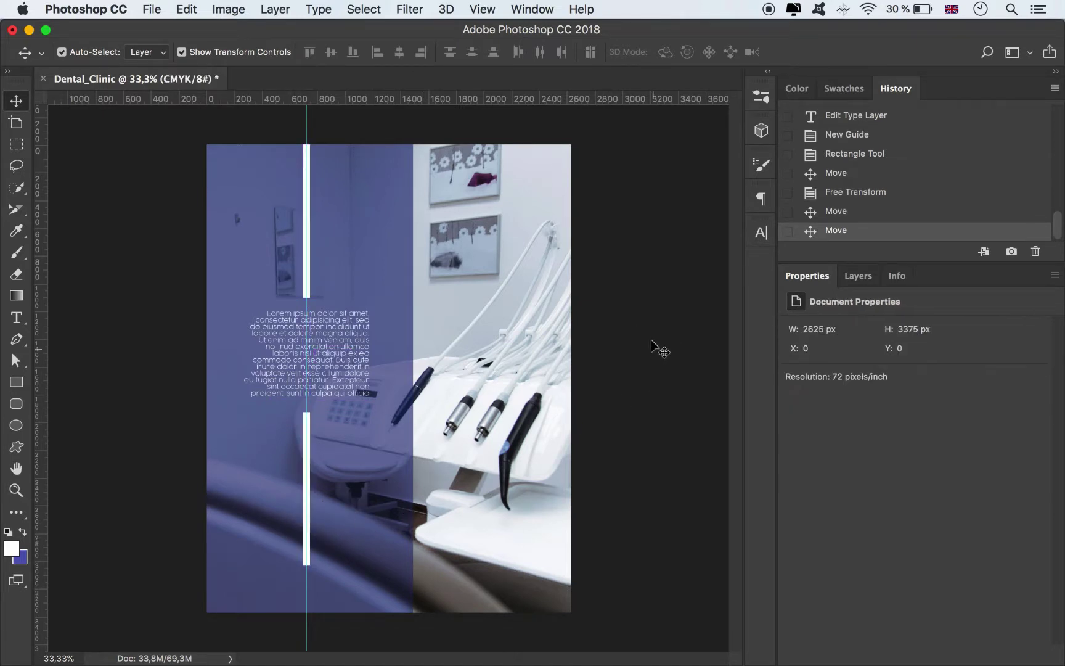
left_click(16, 317)
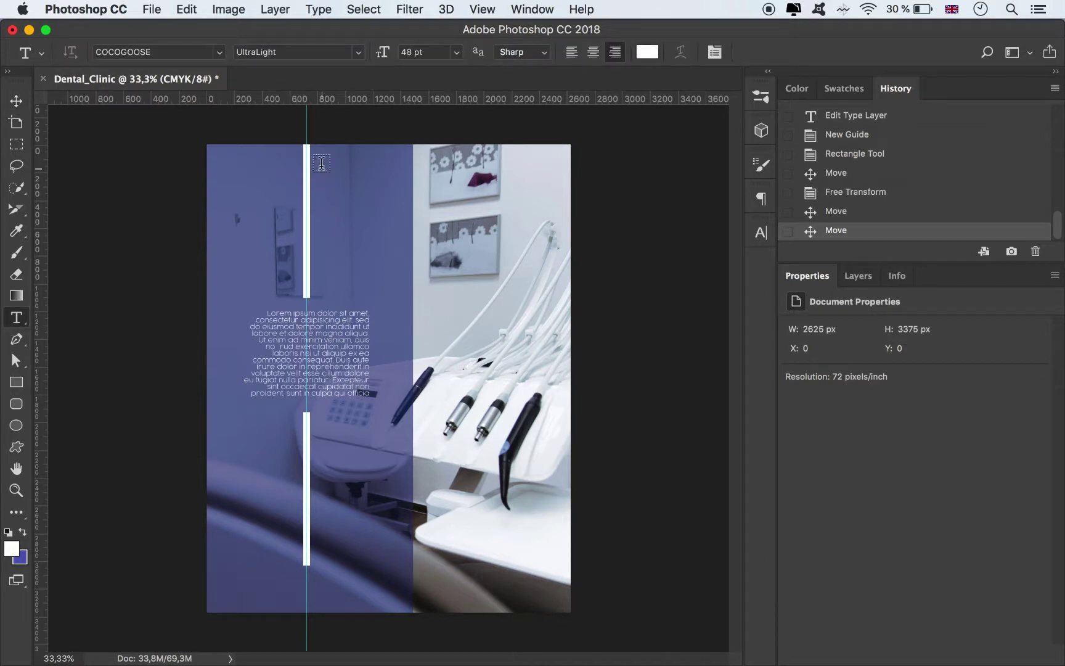
mouse_move(541, 663)
left_click(700, 643)
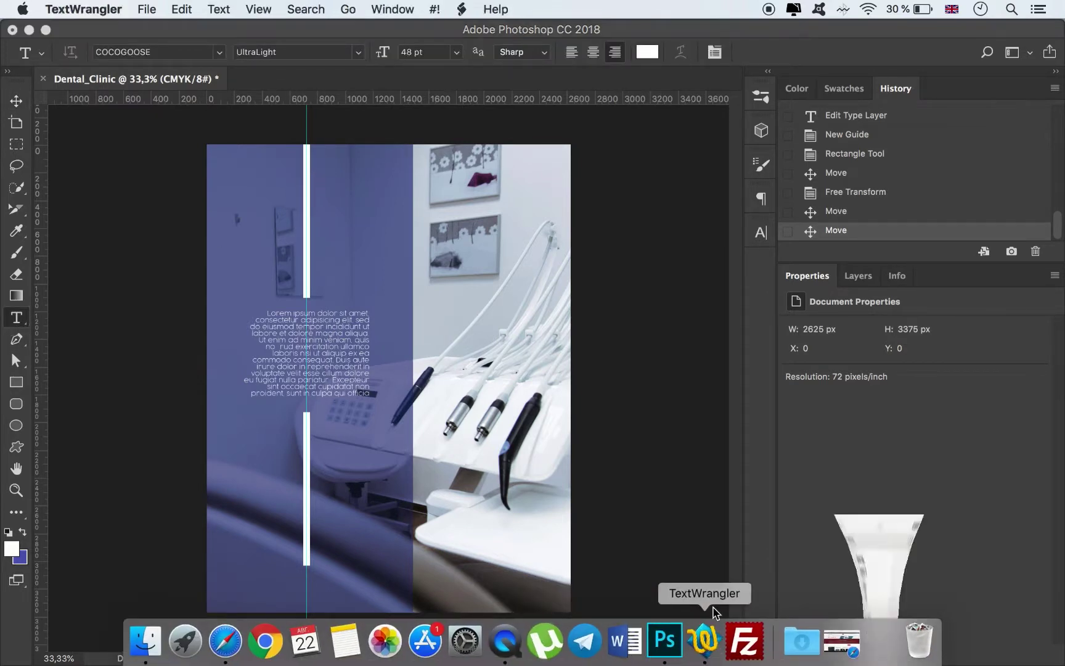
left_click_drag(562, 117, 490, 74)
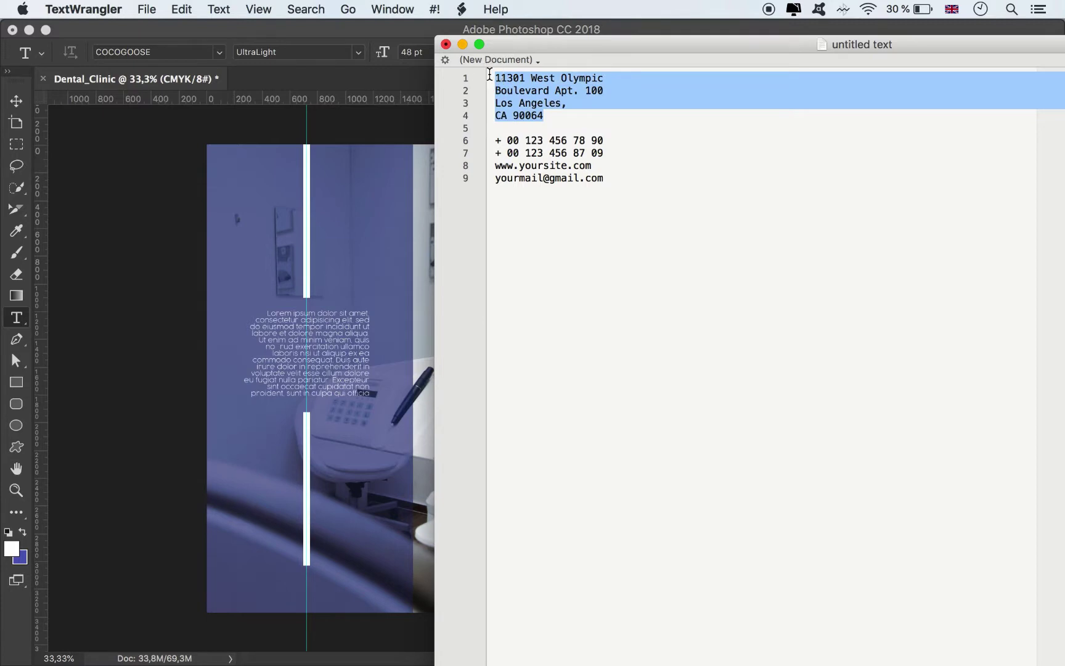
left_click(463, 44)
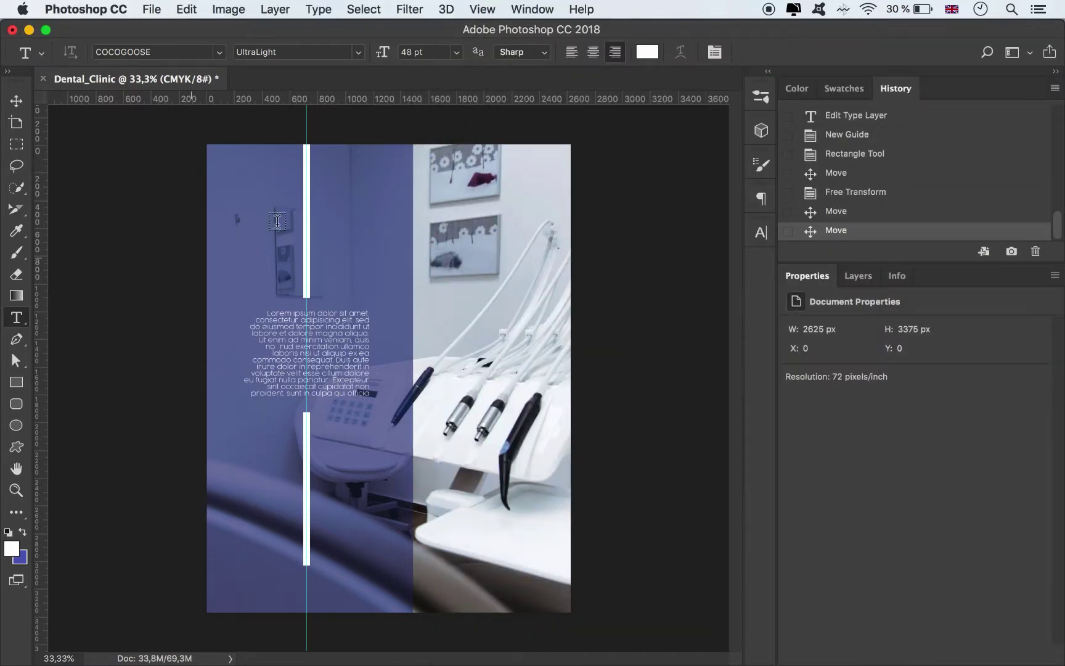
Draw a paragraph text box beside the upper part of the top white bar and paste the postal address into it
left_click_drag(233, 165, 295, 266)
type("We ●●●● Olympic Boulevard Apt. ●●● Los Angeles CA ●●●●●")
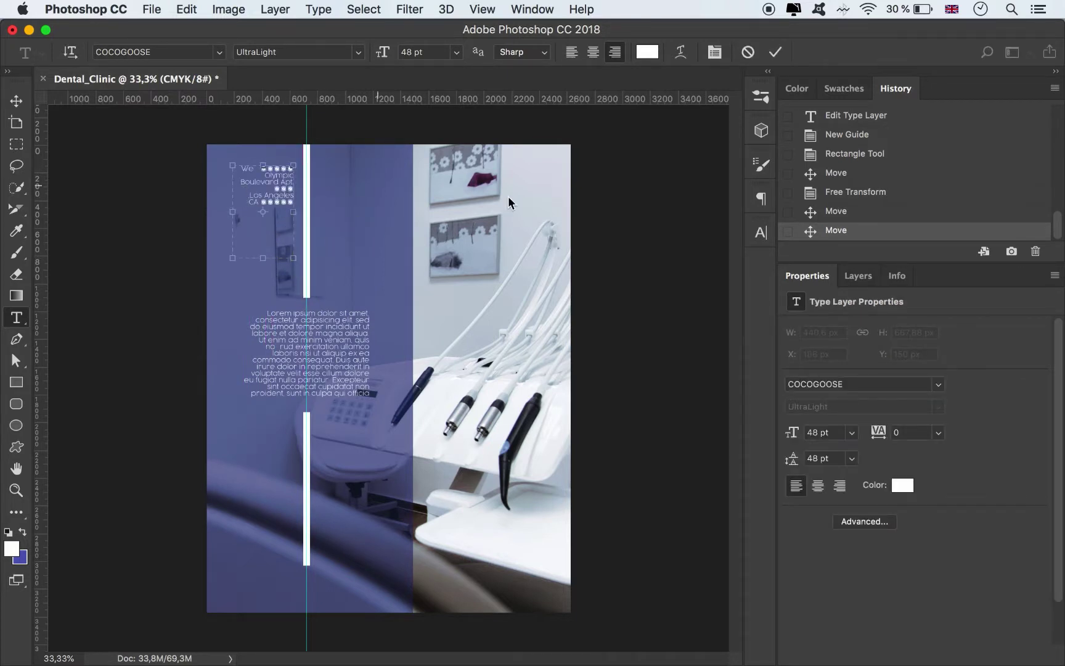
left_click(16, 100)
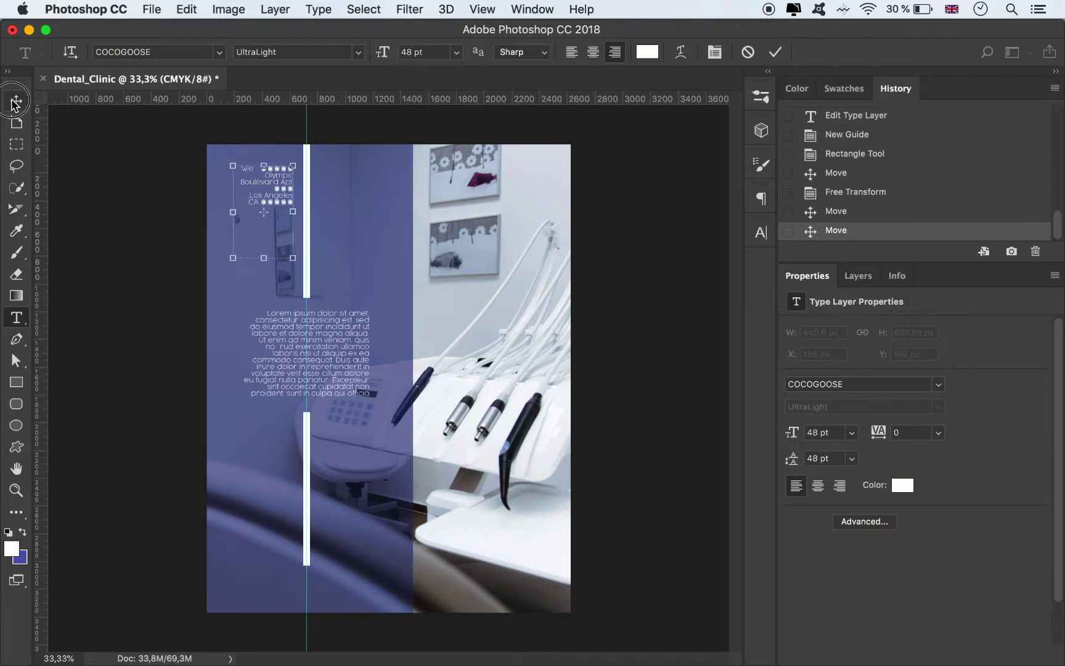
Set the address text's font to Cocogoose Pro Thin
left_click(763, 238)
left_click(632, 252)
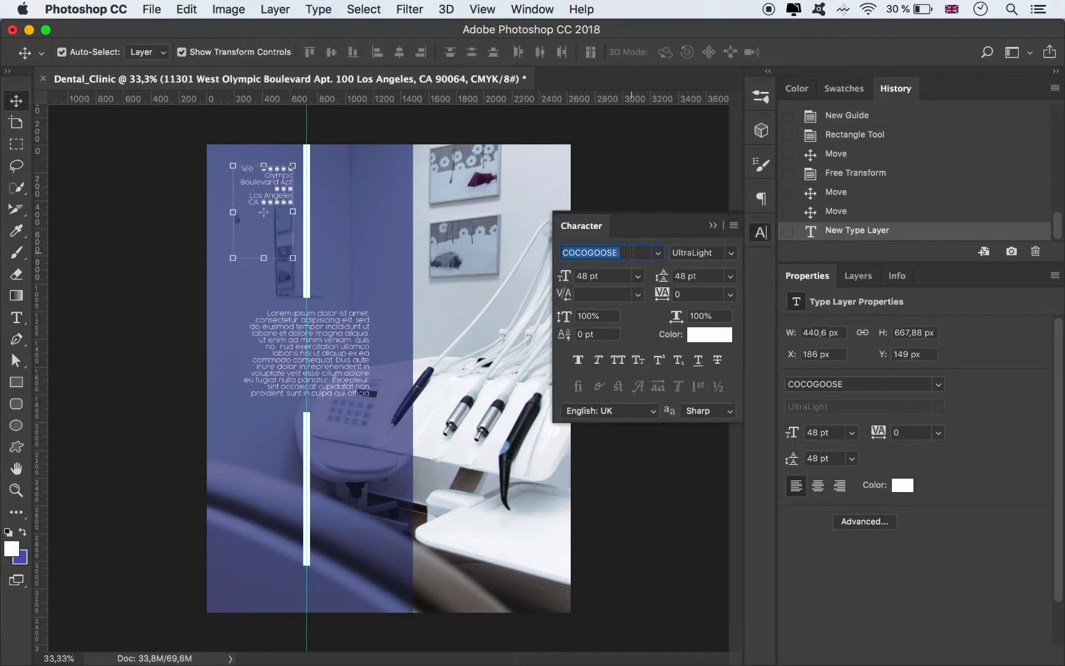
type("coco")
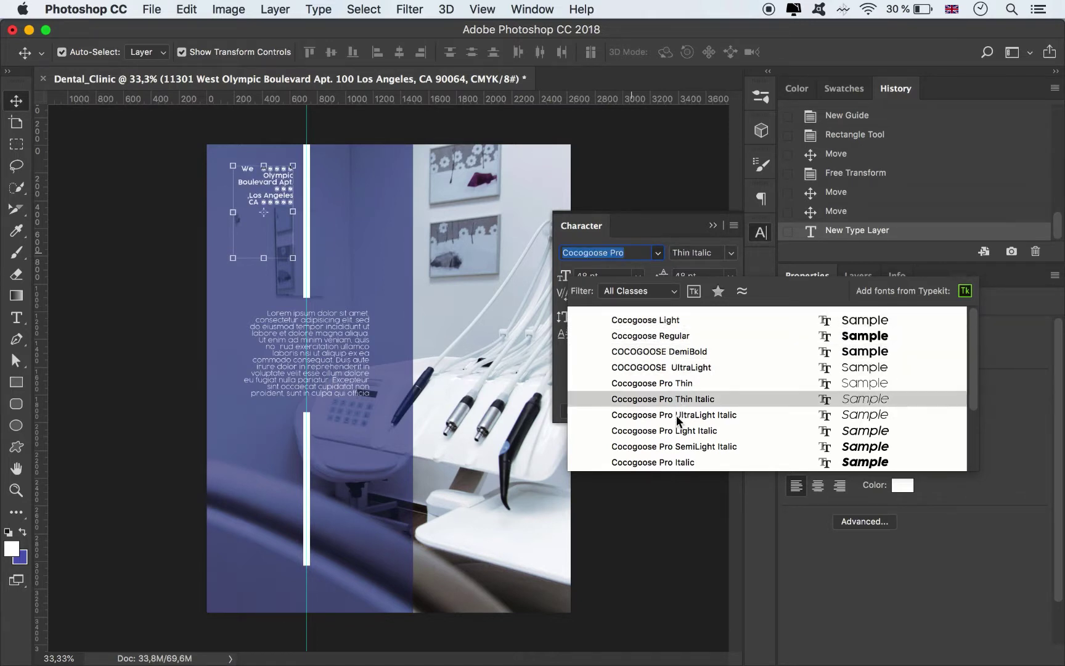
scroll(681, 436, "down", 2)
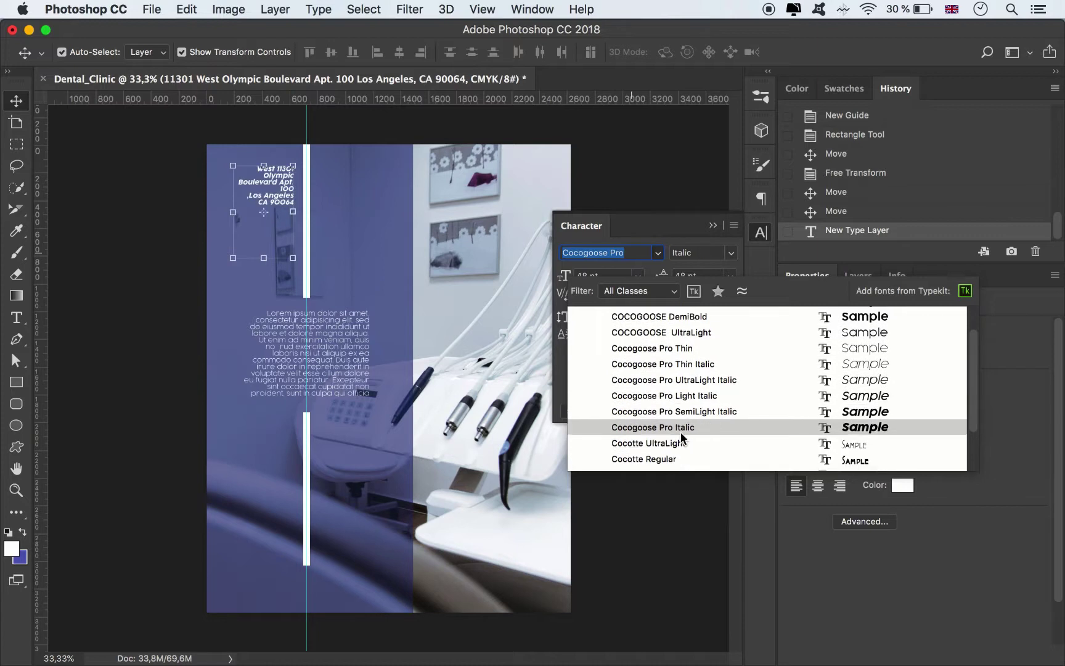
left_click(667, 349)
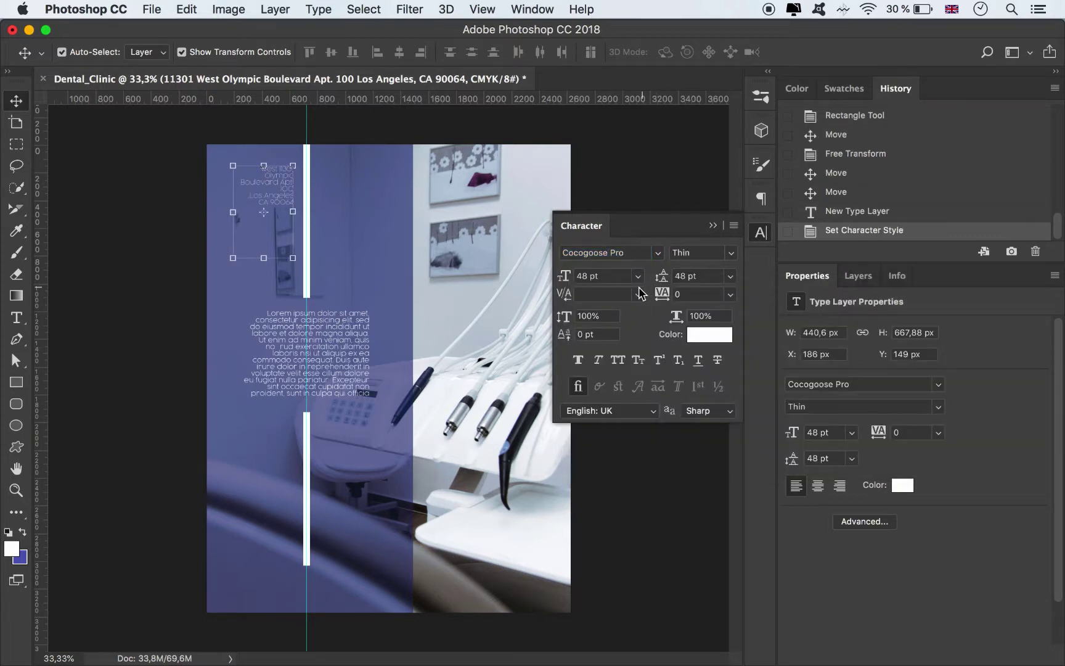
Try the address text at 30 pt and 36 pt before restoring its size to 48 pt
left_click(638, 276)
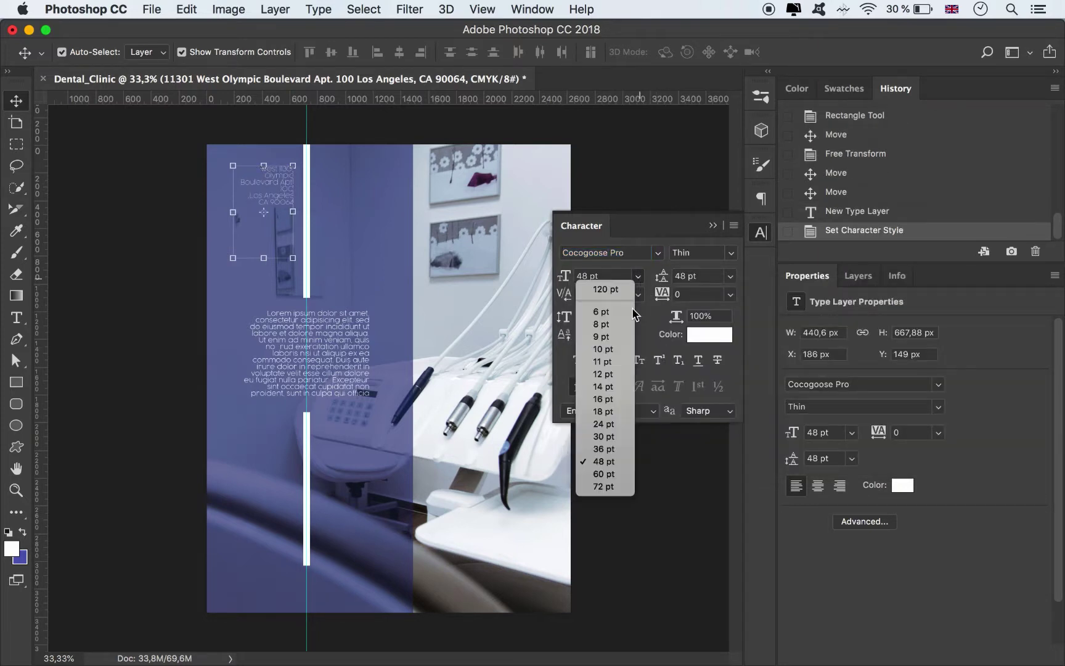
left_click(611, 436)
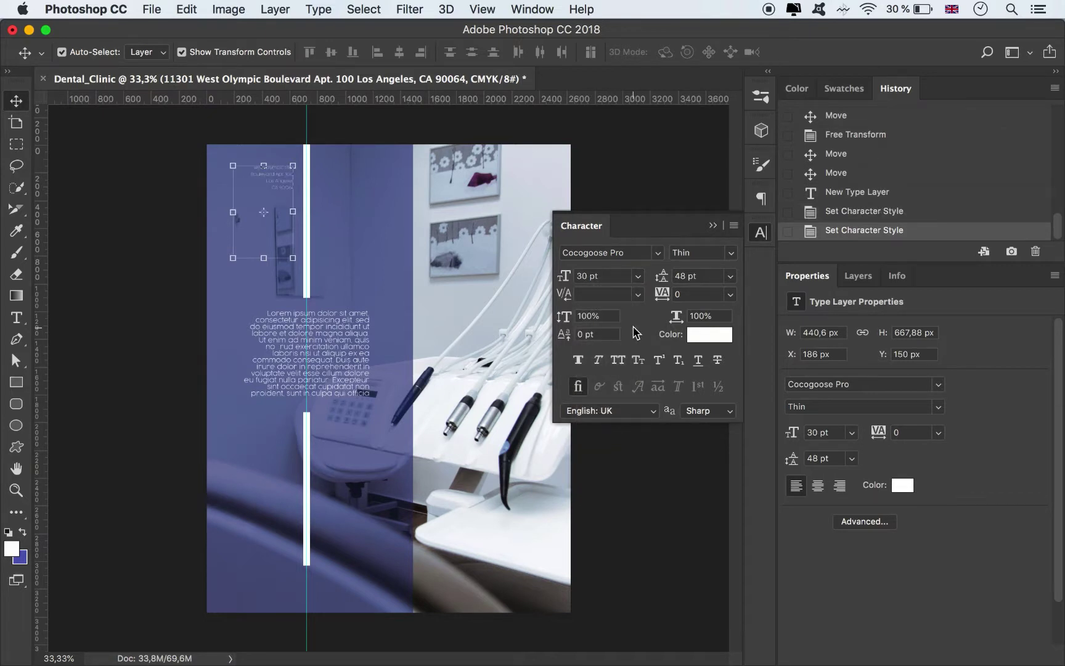
left_click(638, 276)
left_click(607, 443)
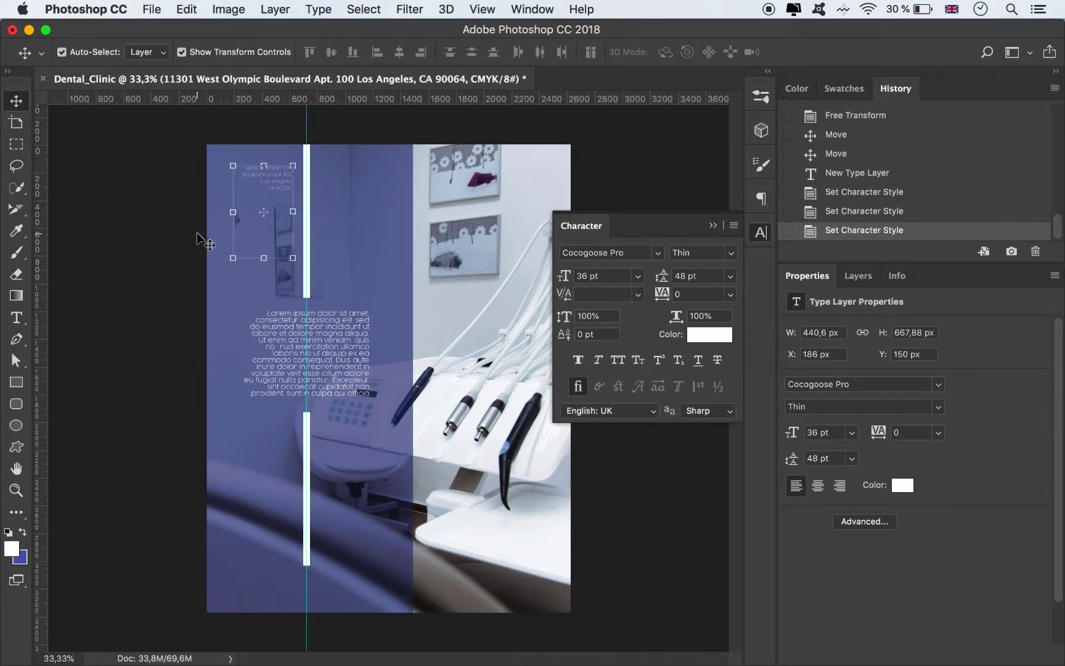
left_click(638, 276)
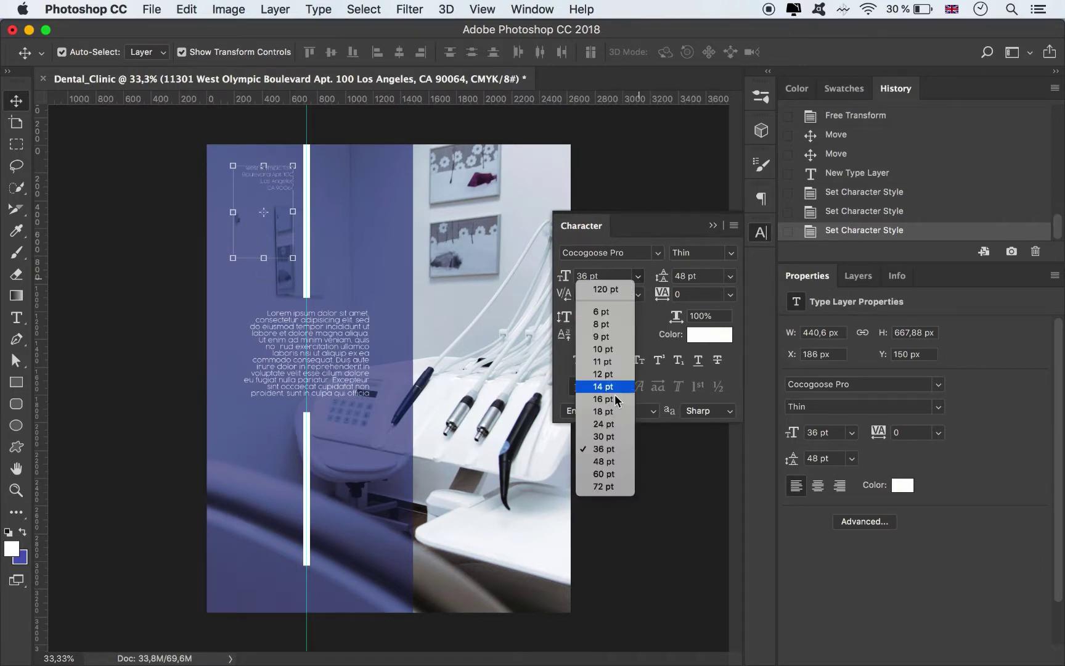
left_click(605, 461)
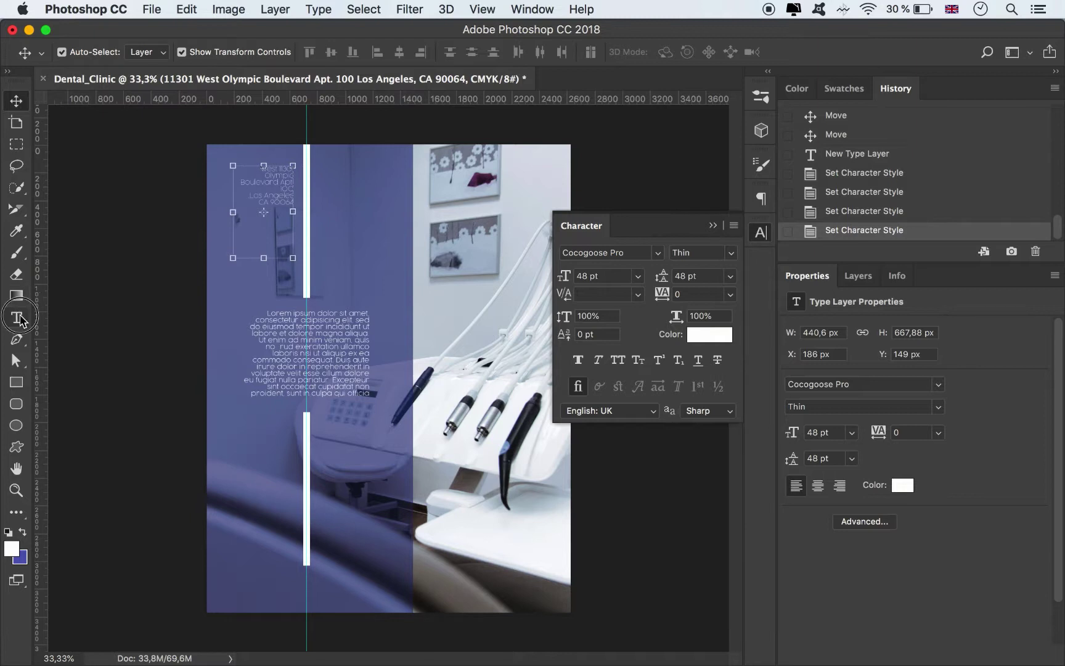
Widen the address text box towards the page's outer edge to about 533 px
left_click(16, 317)
left_click(239, 214)
mouse_move(239, 211)
left_mouse_down()
mouse_move(206, 211)
mouse_move(219, 212)
left_mouse_up()
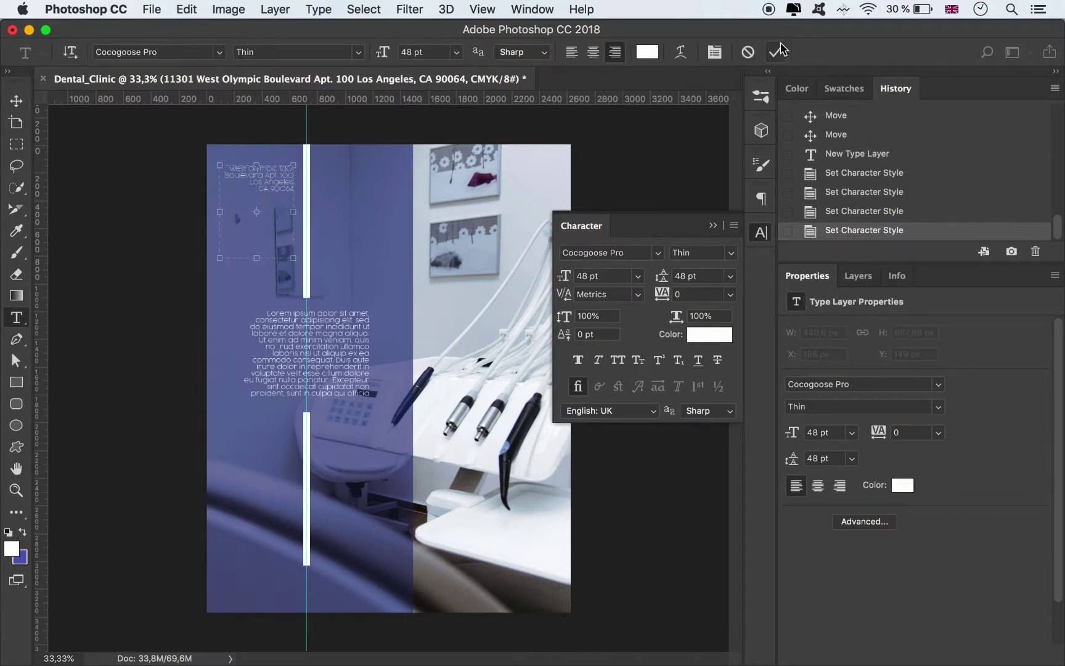
Delete the comma and the state and postal code line from the address text, and commit the edit
key("super+plus")
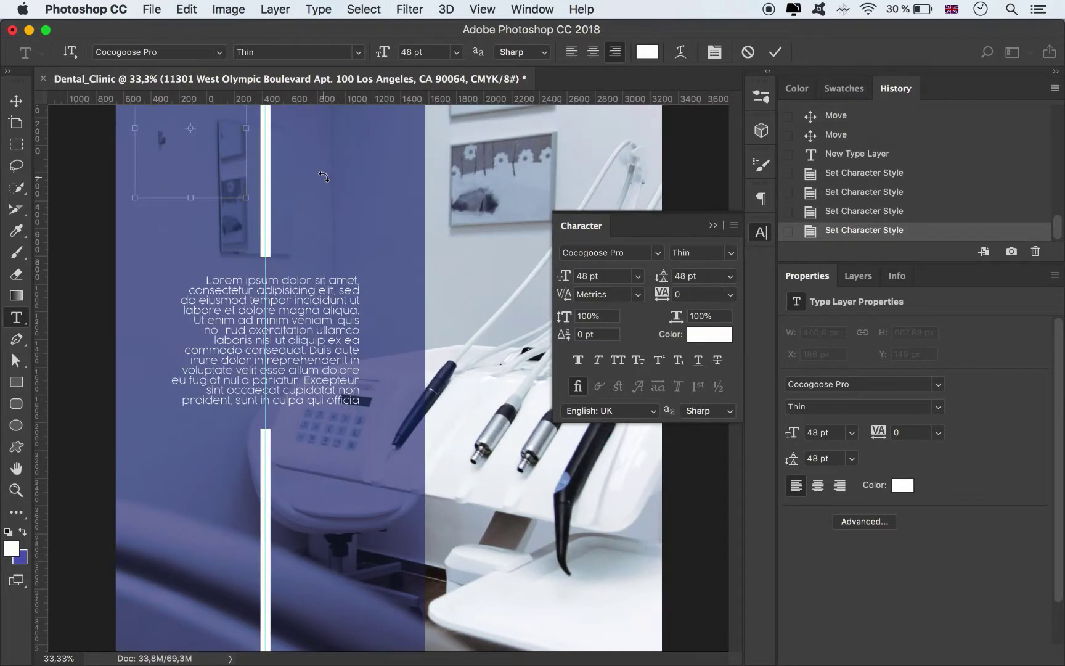
scroll(231, 202, "up", 3)
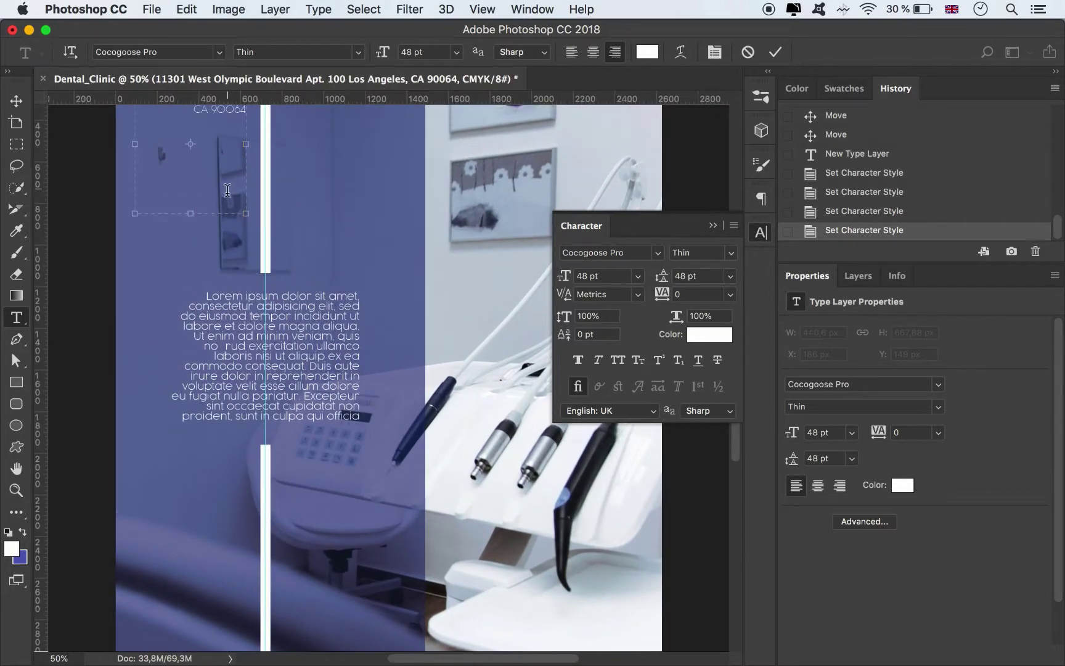
scroll(231, 203, "up", 2)
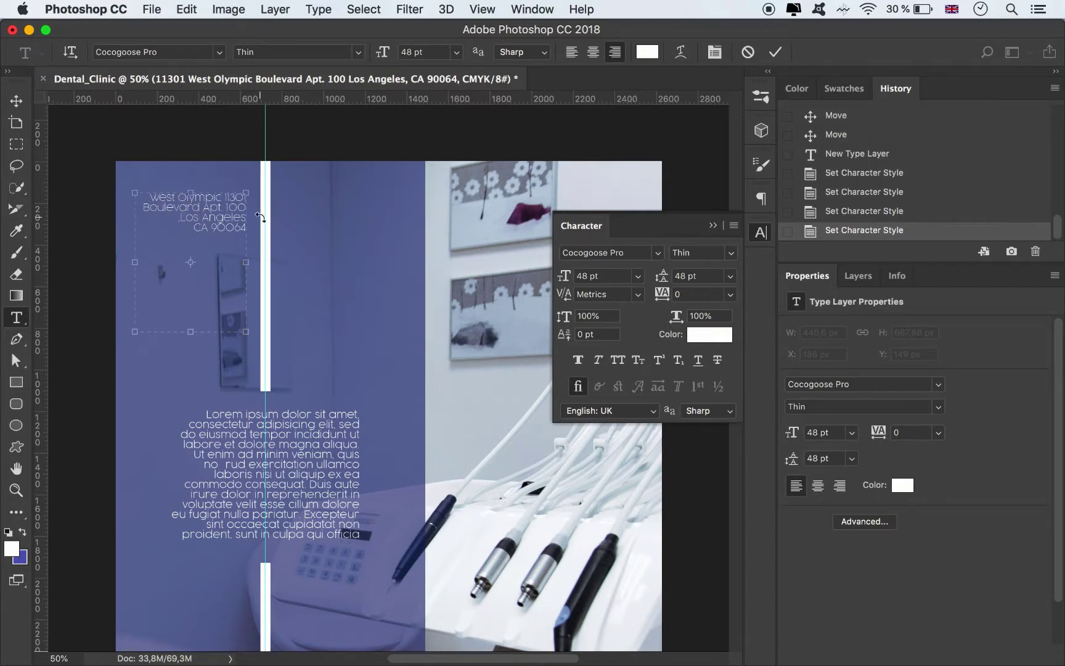
key("BackSpace")
key("BackSpace")
type("s")
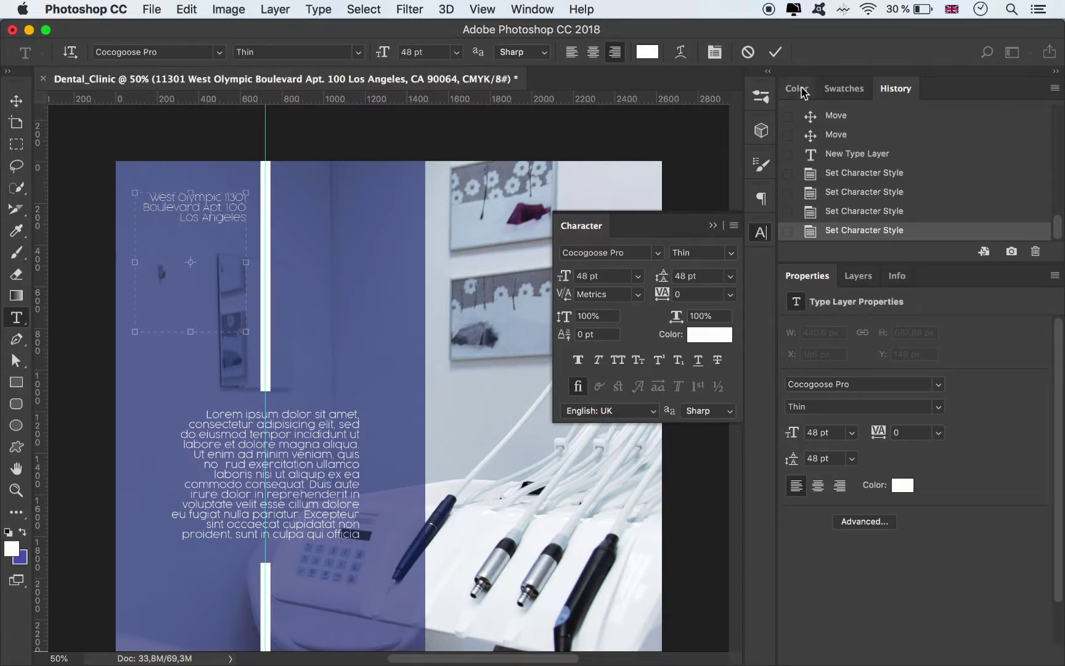
left_click(775, 52)
Shorten the address text box to about 282 px high and set its city line in Cocogoose Regular
left_click(213, 209)
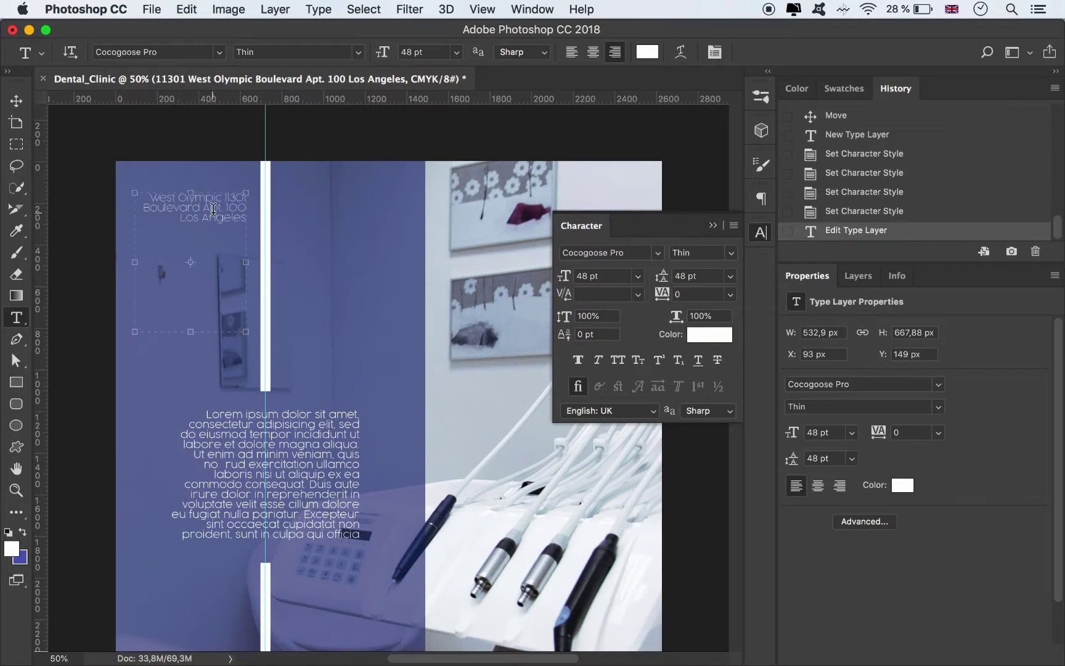
left_click_drag(190, 332, 183, 226)
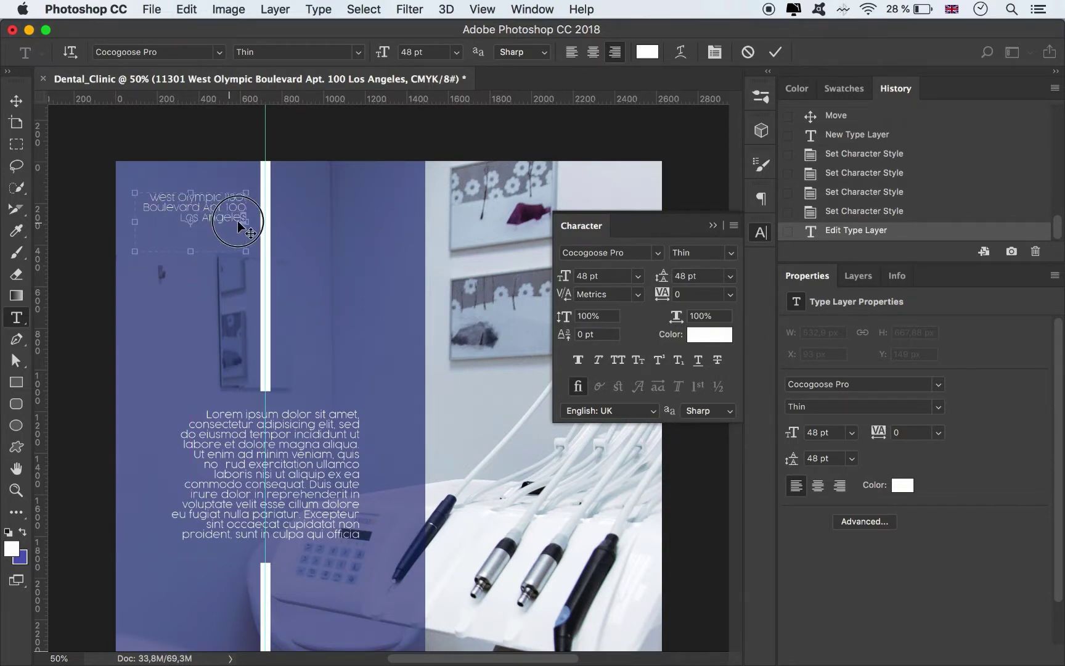
triple_click(179, 219)
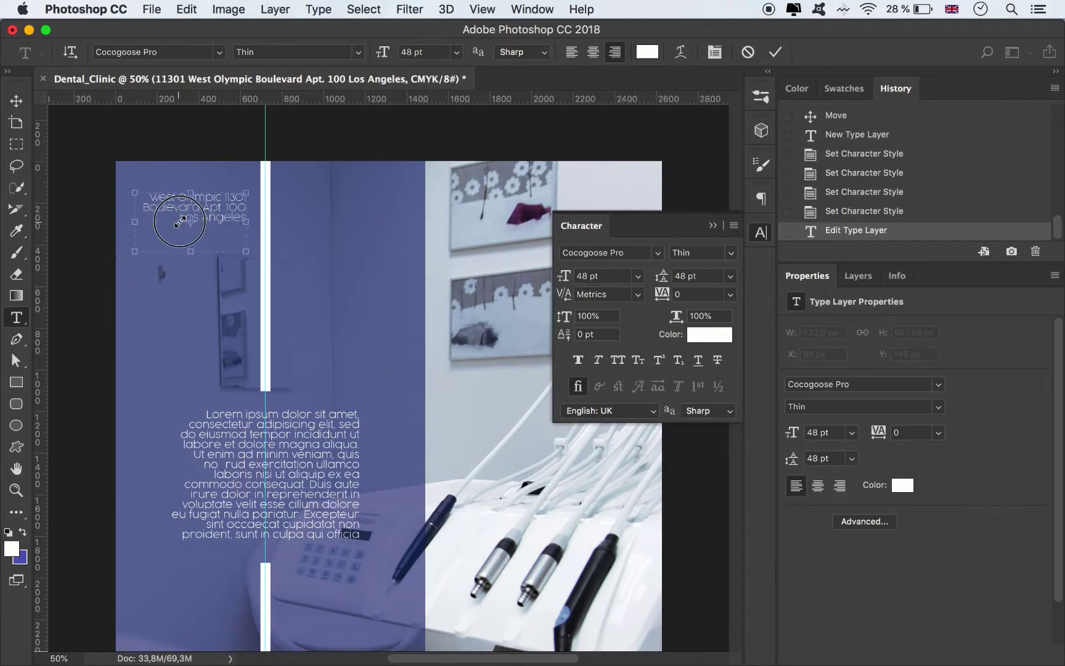
left_click(177, 221)
triple_click(179, 219)
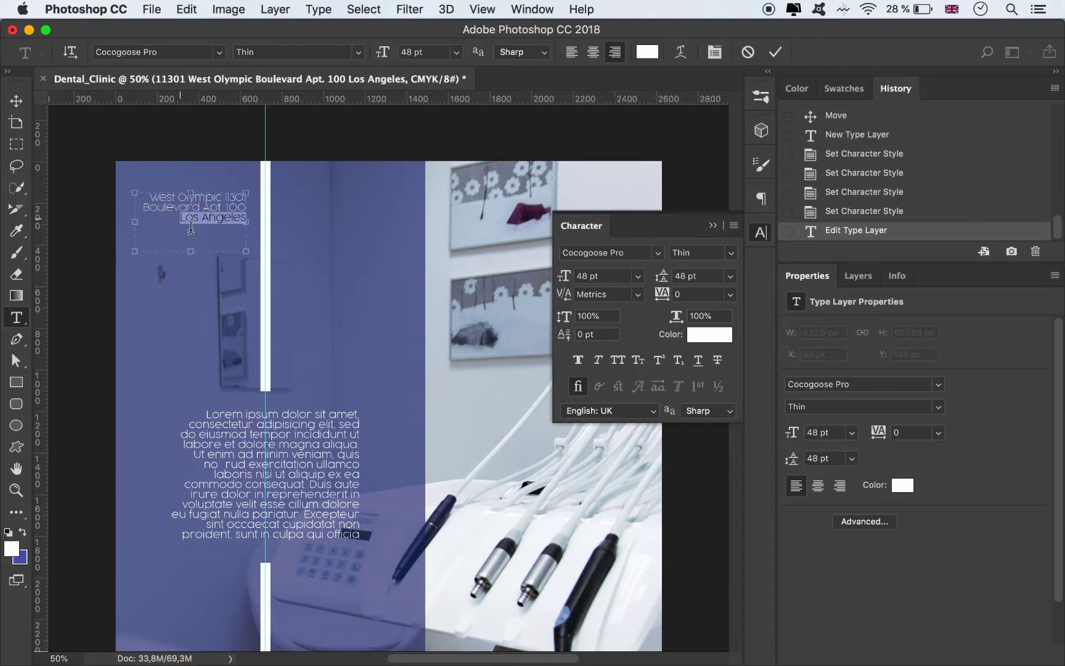
left_click(658, 253)
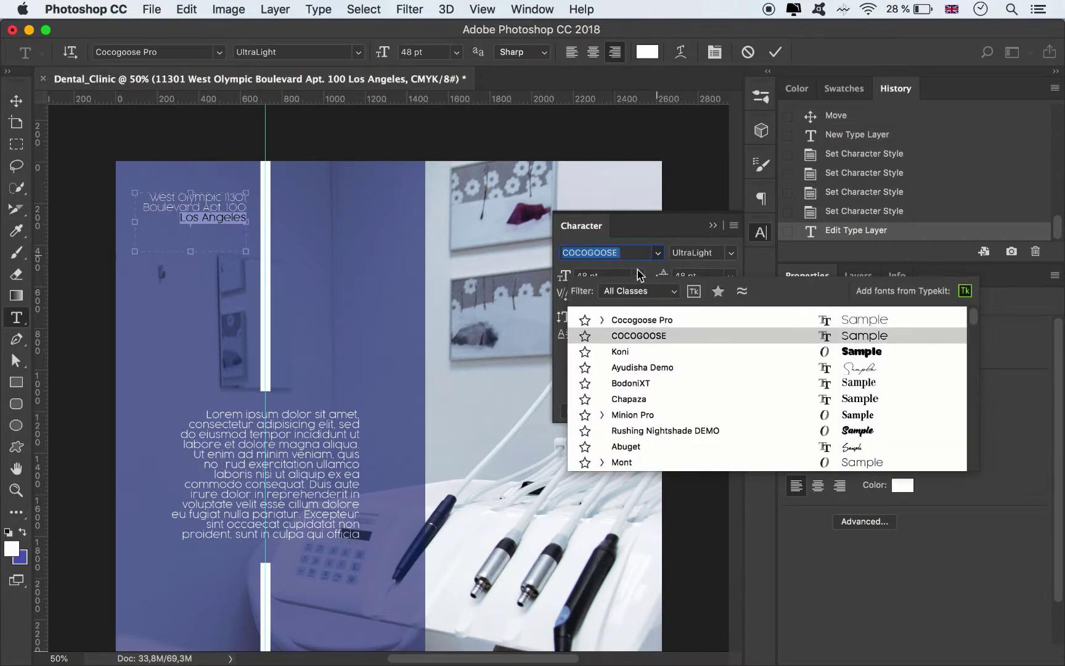
left_click(603, 320)
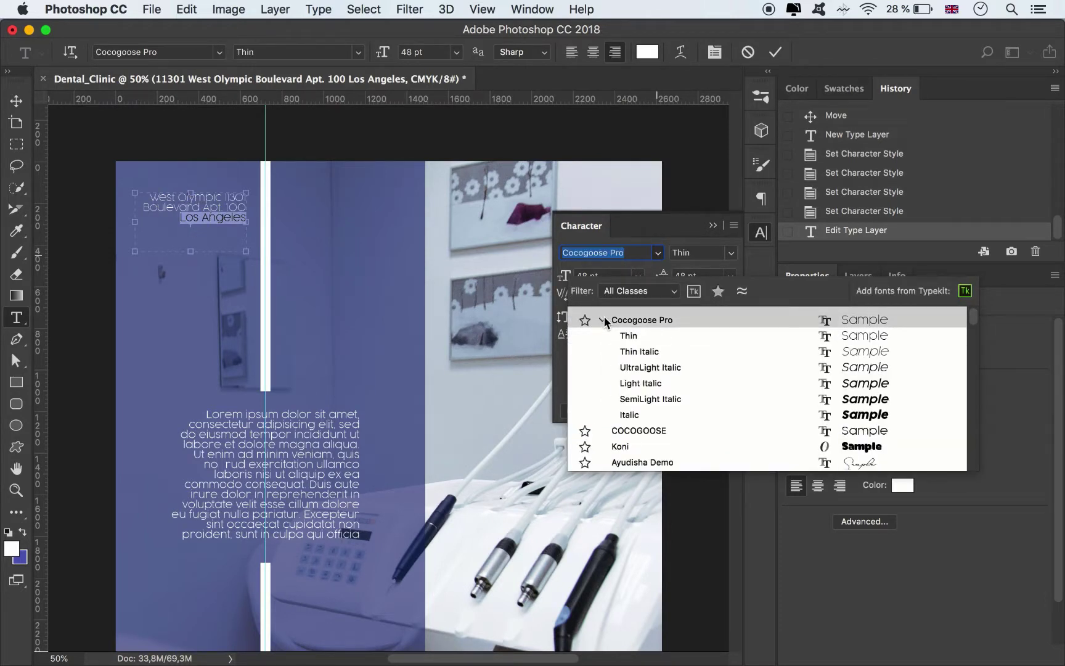
left_click(630, 254)
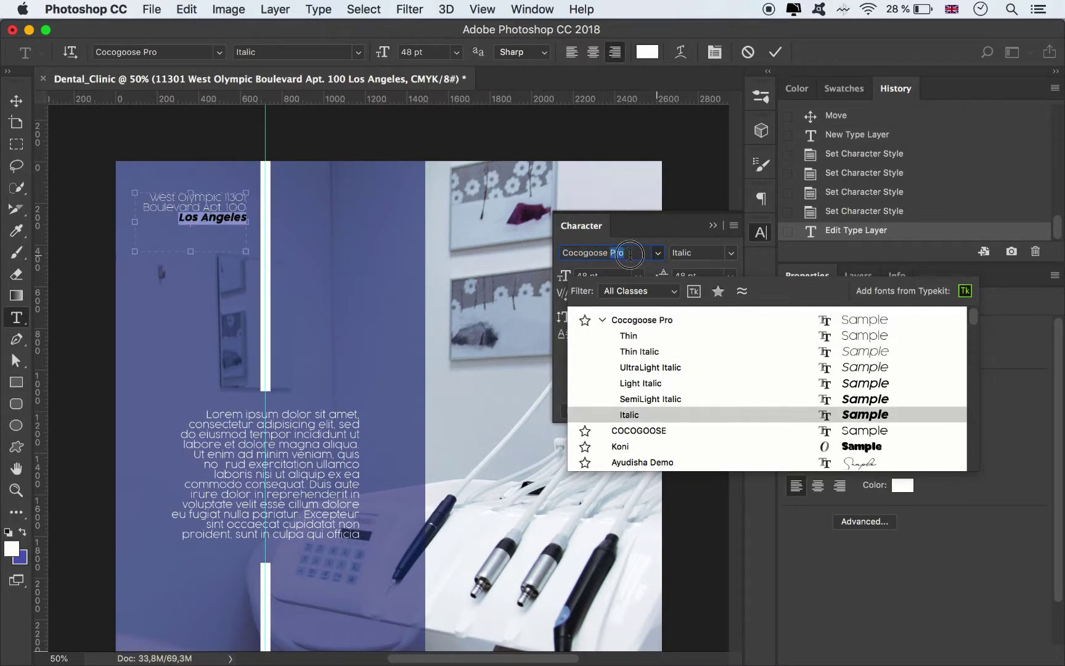
key("super+a")
type("cocog")
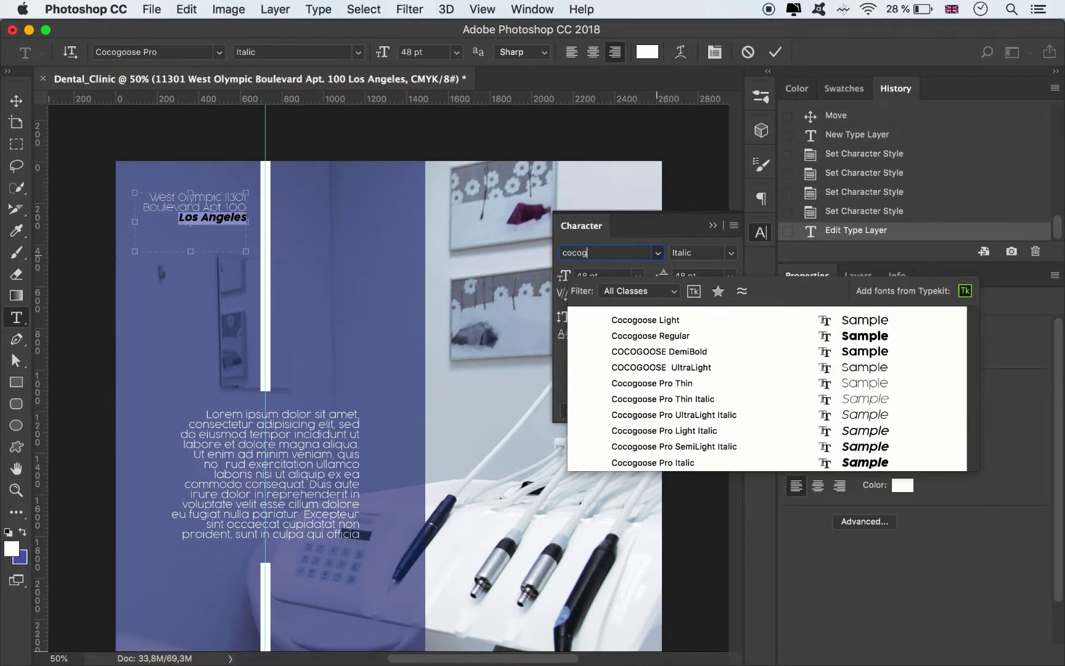
left_click(716, 336)
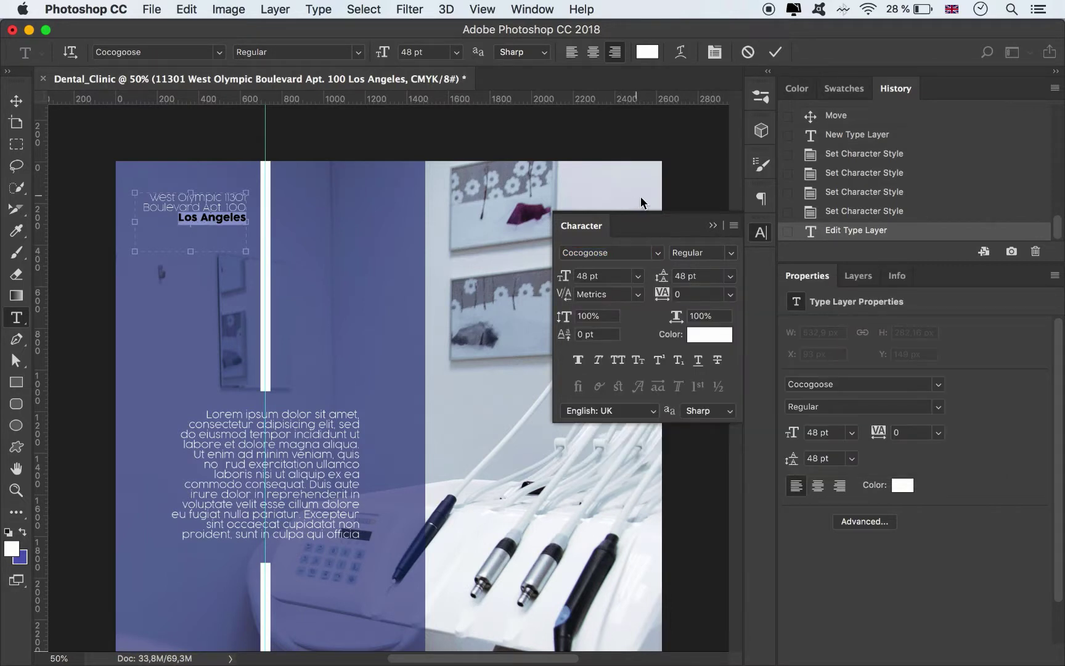
Recolour the address's city line light orange, #f7b881, fine-tuning the shade in the text colour picker
left_click(711, 339)
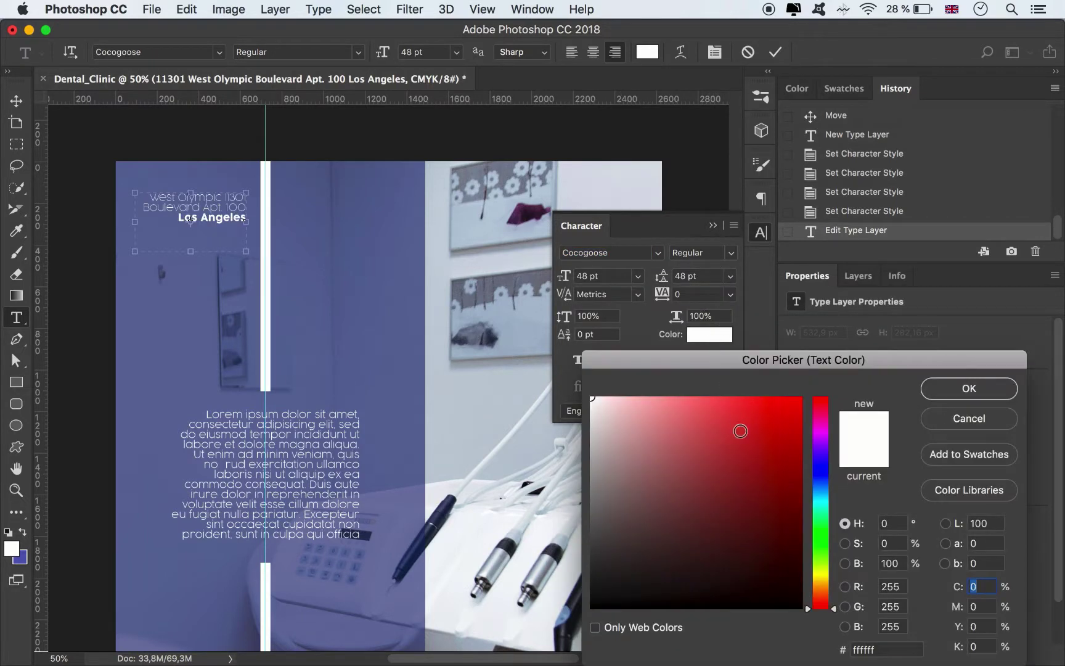
left_click(687, 424)
left_click(822, 592)
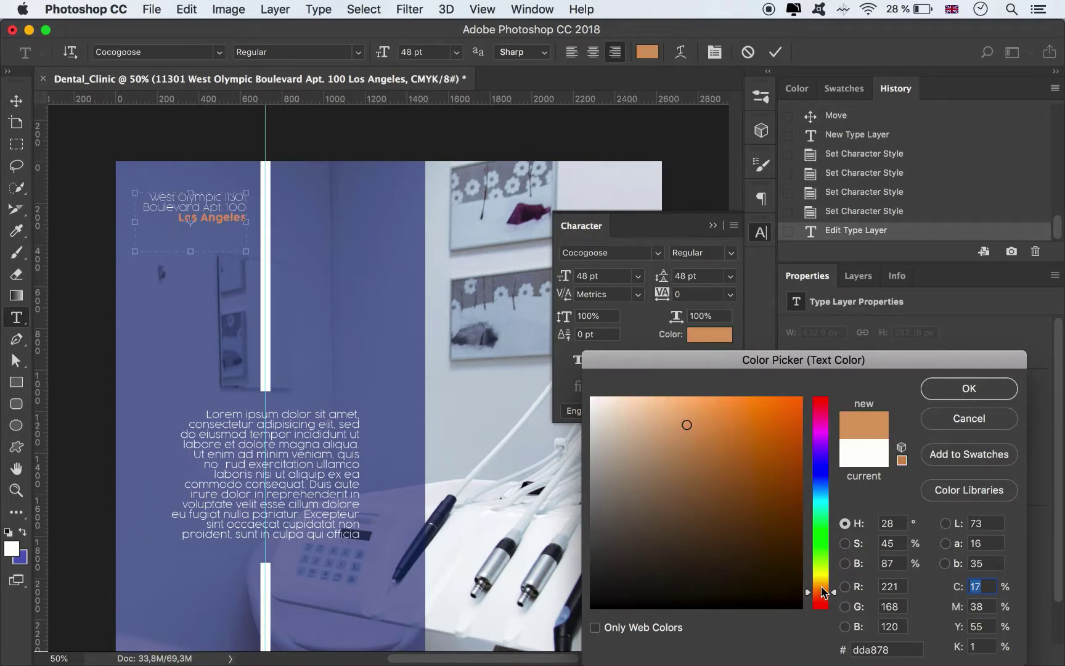
left_click(699, 410)
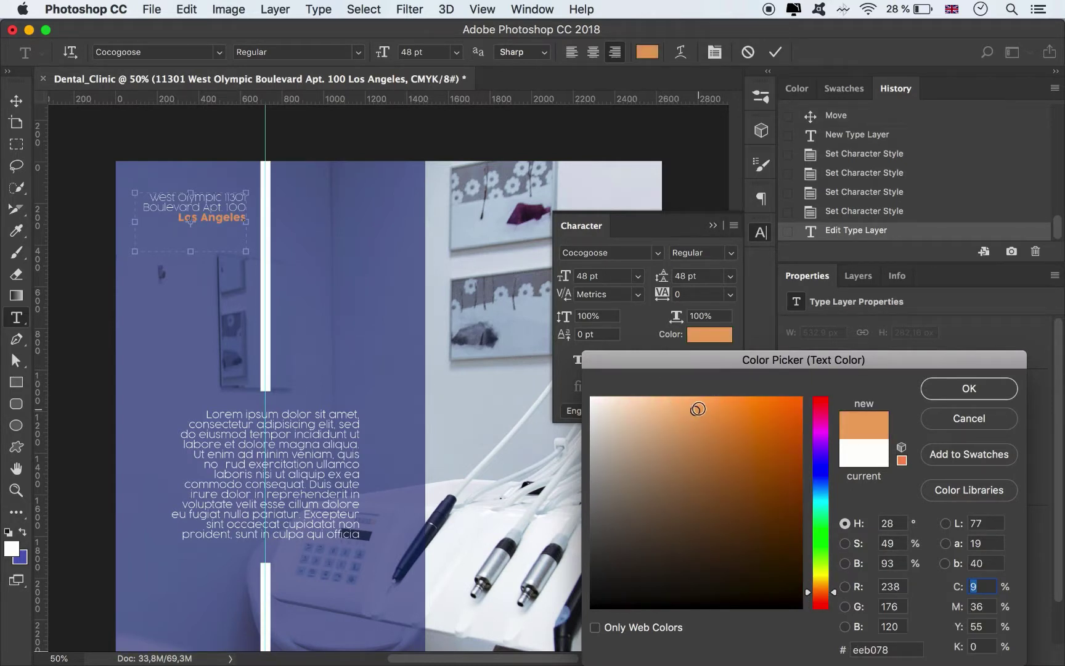
left_click_drag(698, 408, 700, 410)
left_click(699, 406)
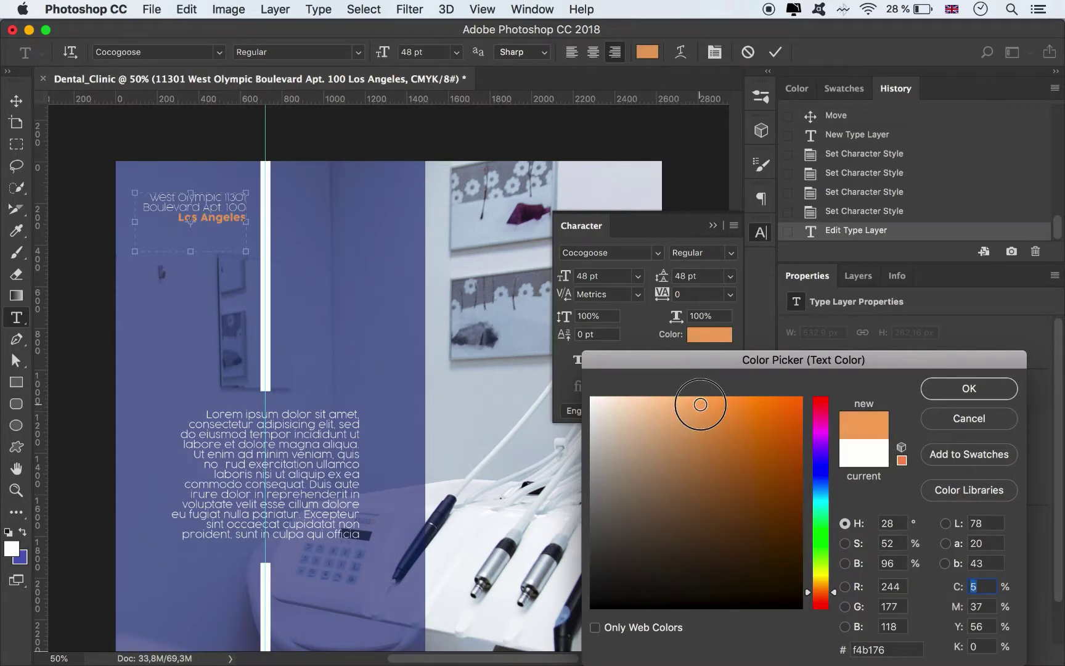
left_click(696, 404)
left_click(695, 403)
left_click(692, 402)
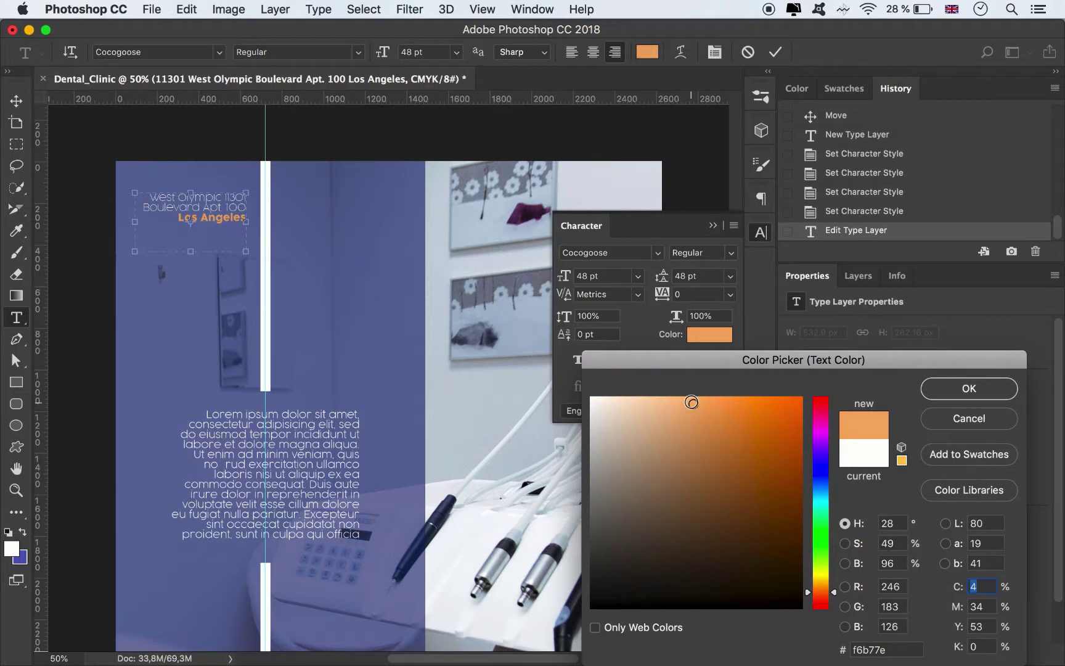
left_click(691, 403)
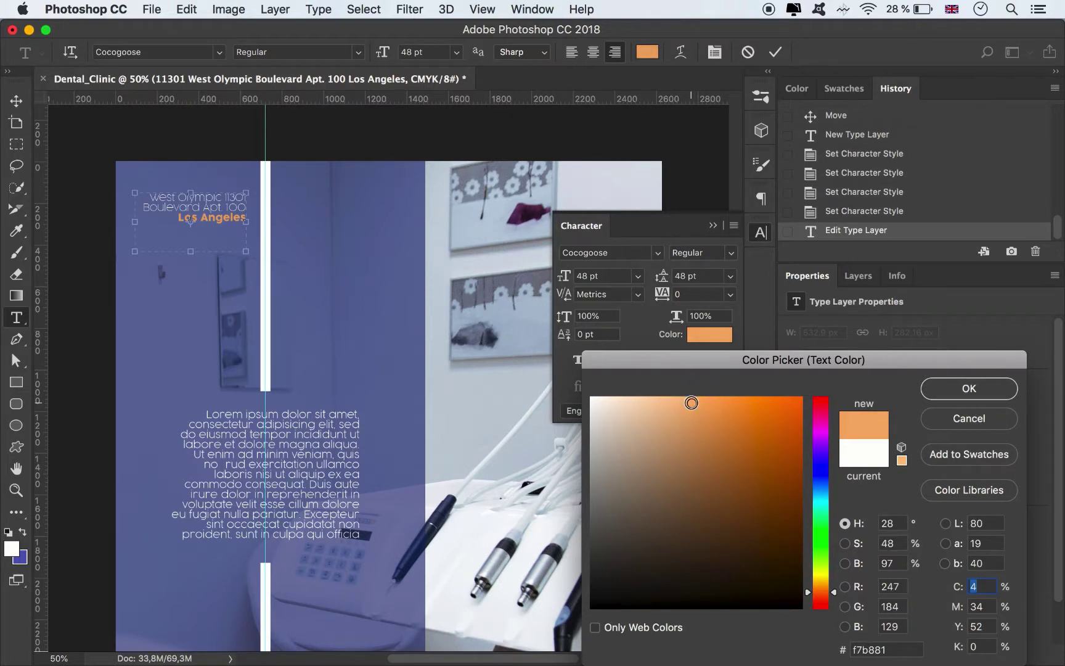
left_click(969, 389)
left_click(714, 225)
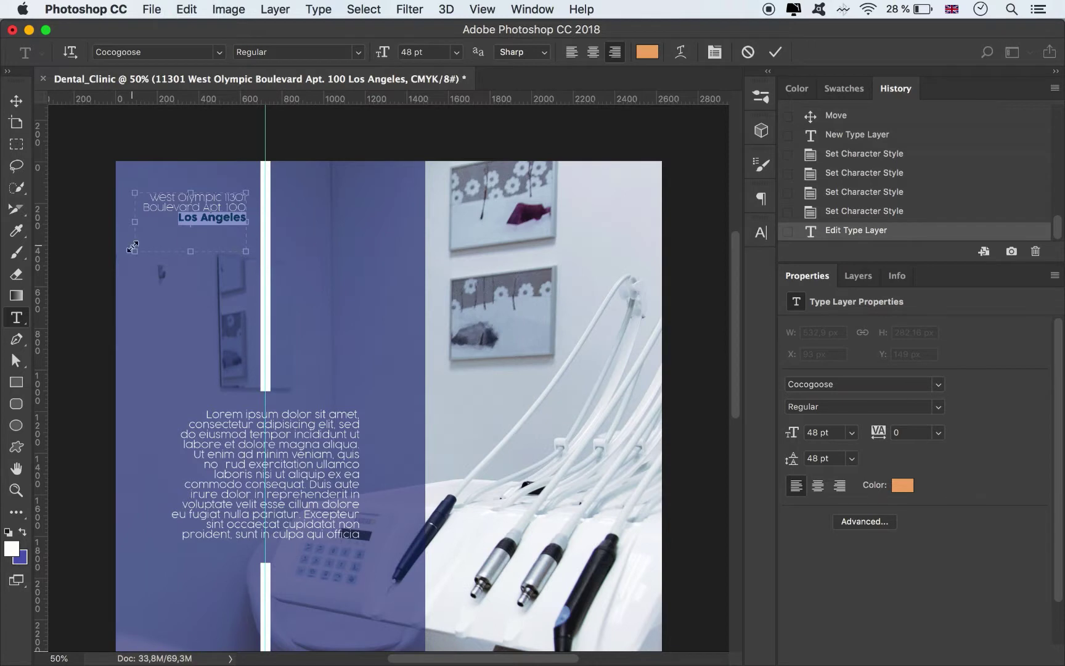
Shorten the address text box to about 197 px high and place a copy beyond the white bar at about X 810 px
left_click_drag(190, 249, 190, 233)
left_click(775, 52)
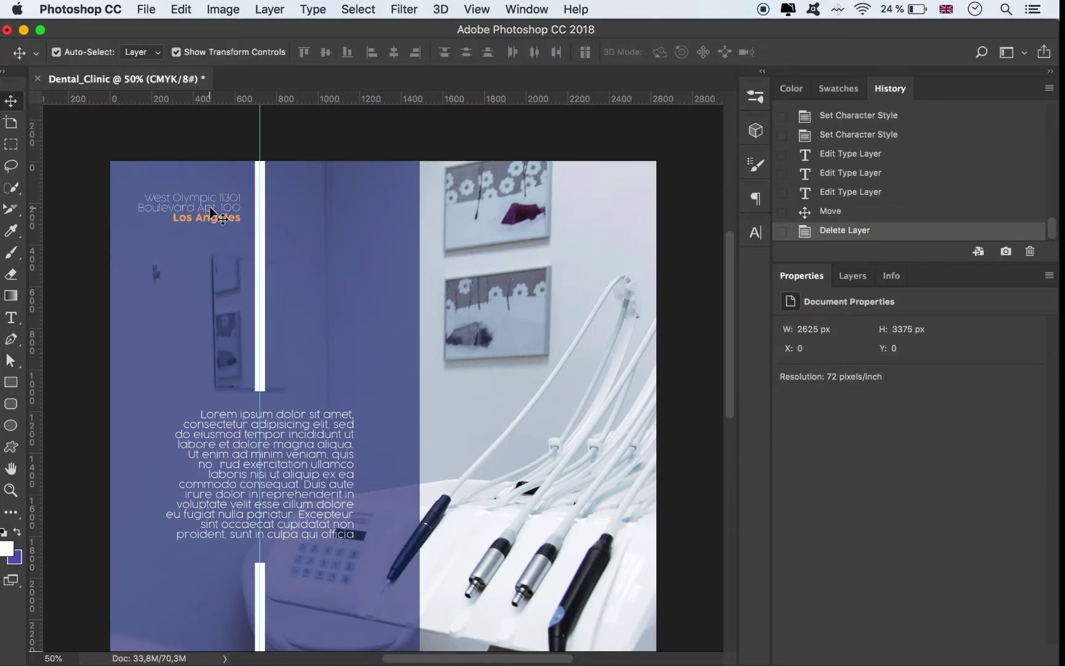
left_click_drag(211, 213, 360, 210)
Replace the copied address text with a placeholder e-mail address and widen its text box to about 573 px
left_click(11, 317)
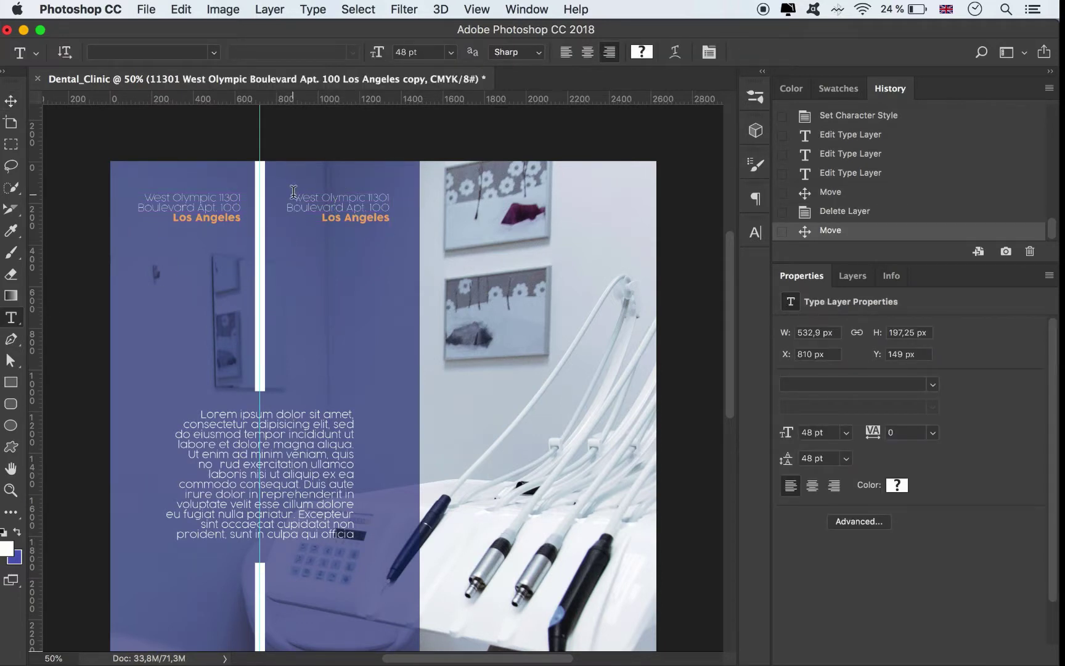
left_click_drag(293, 192, 395, 233)
key("BackSpace")
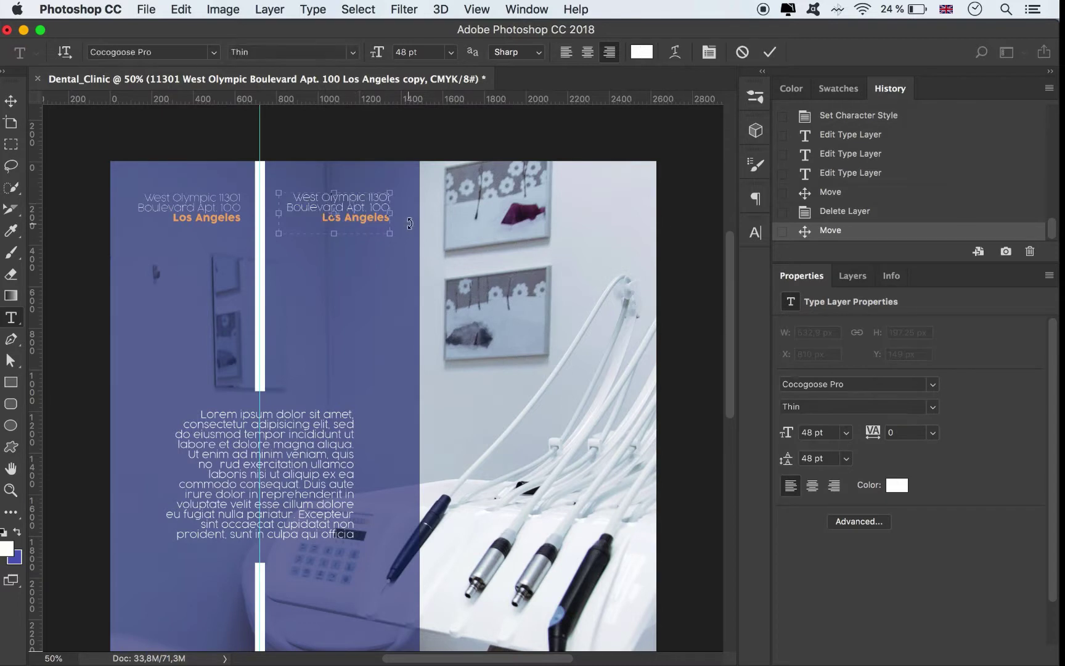
key("super+a")
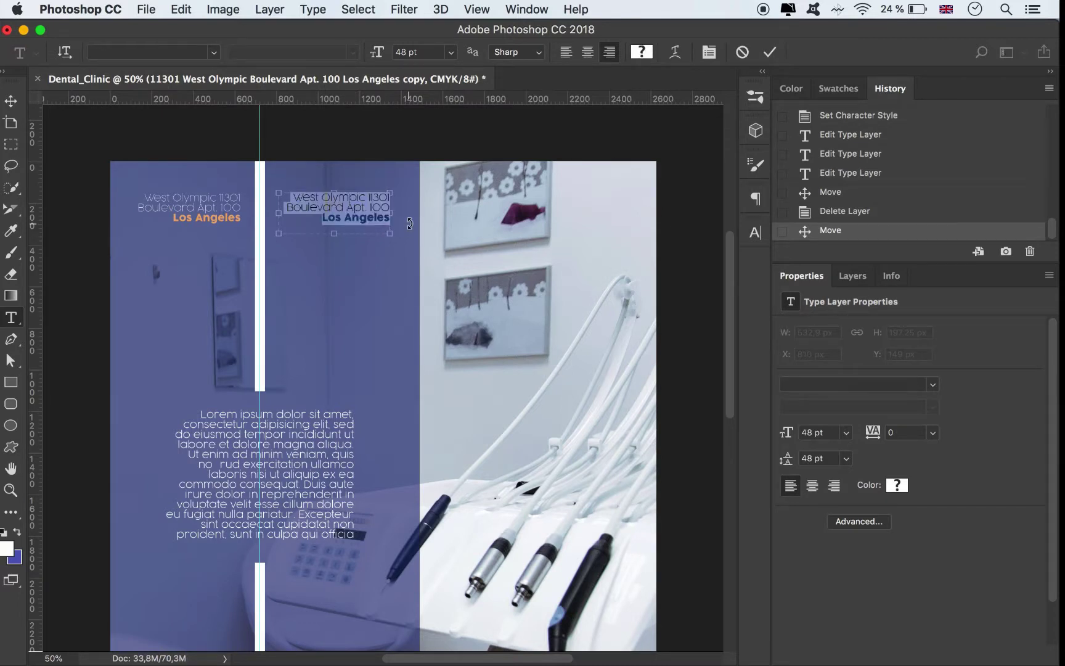
type("your")
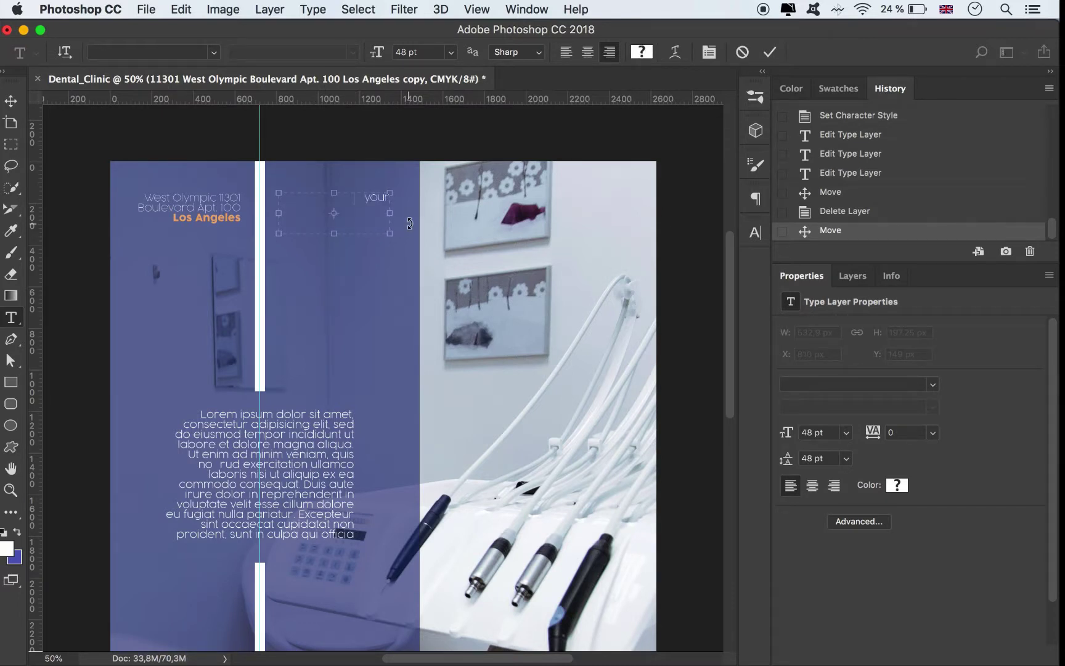
type("mail@gmail.com")
left_click_drag(394, 212, 398, 212)
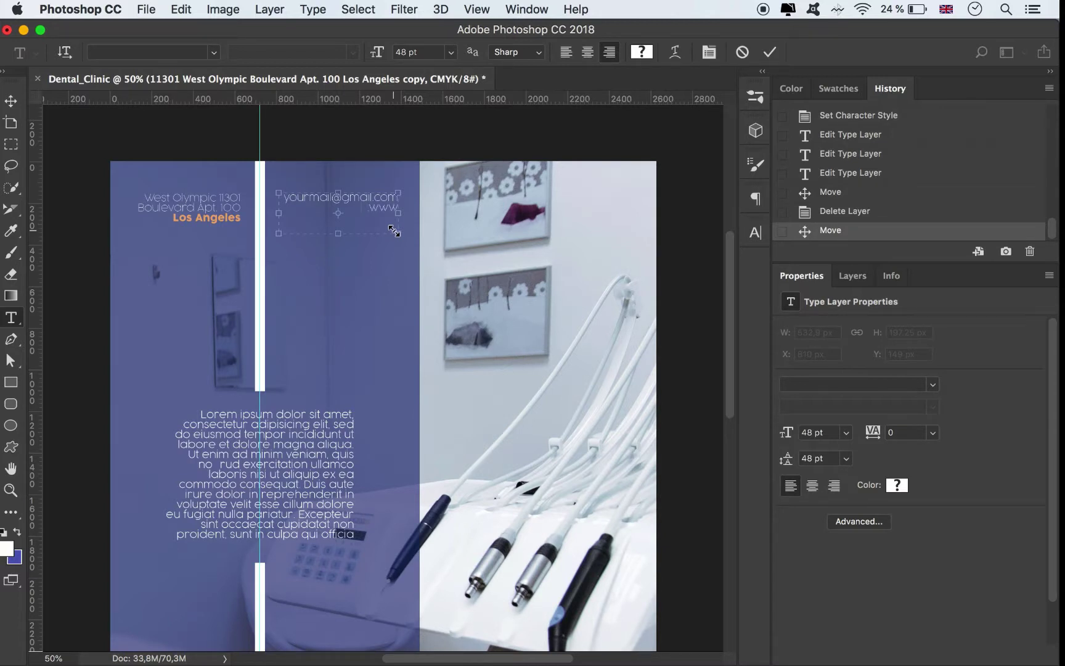
type("yoursite")
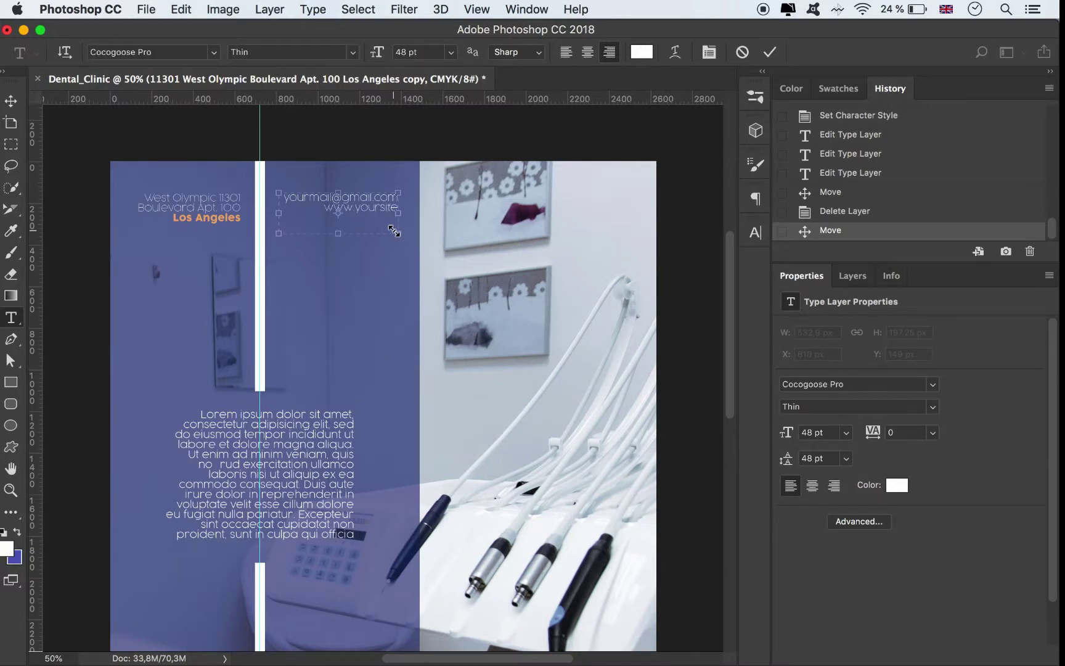
type(".com")
type("your number")
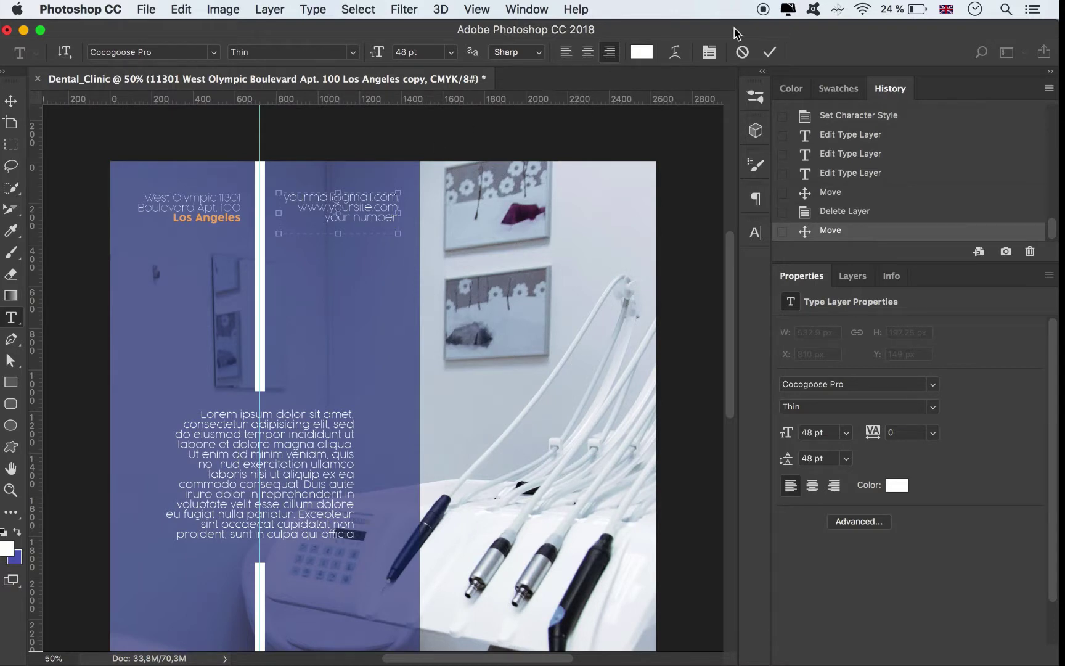
left_click(769, 52)
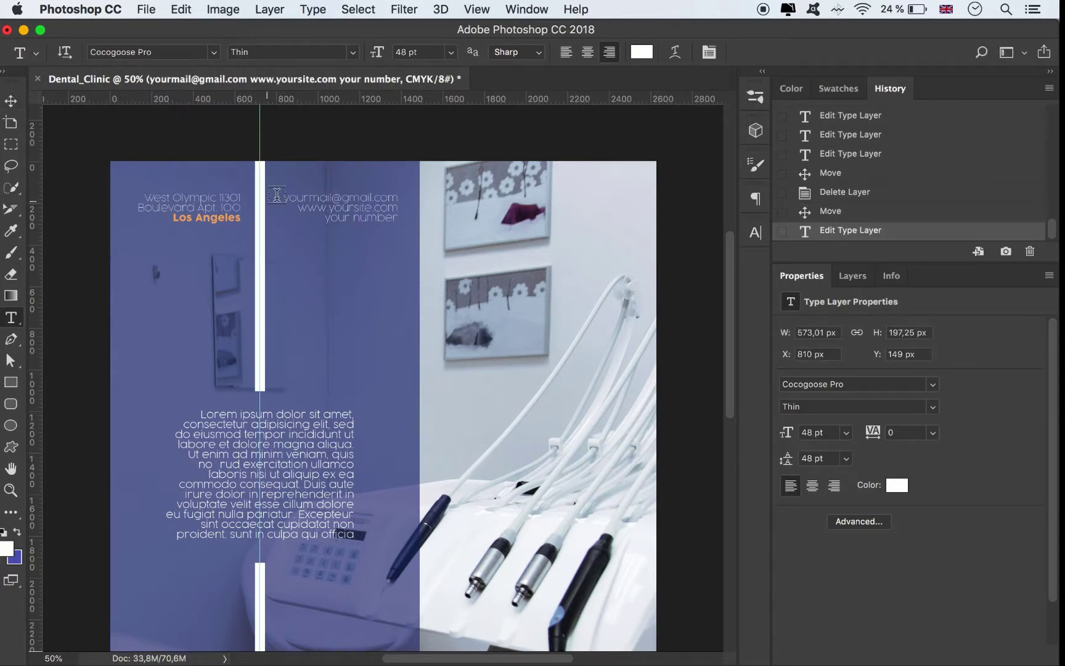
Set the website line of the contact text in Cocogoose Regular
left_click_drag(303, 207, 399, 205)
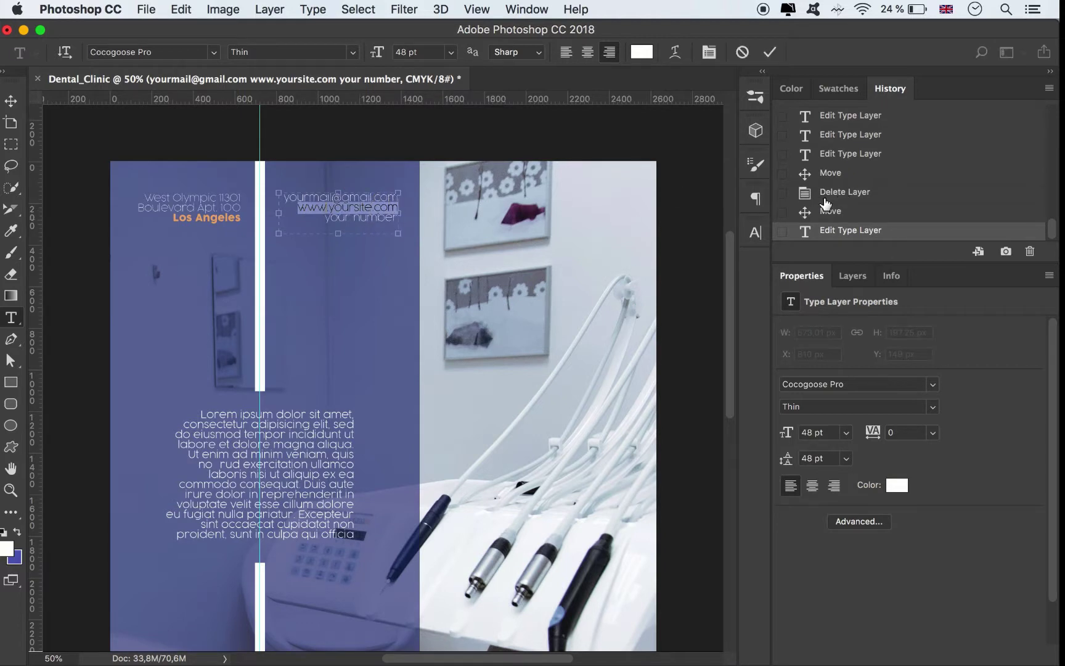
left_click(759, 234)
left_click(652, 253)
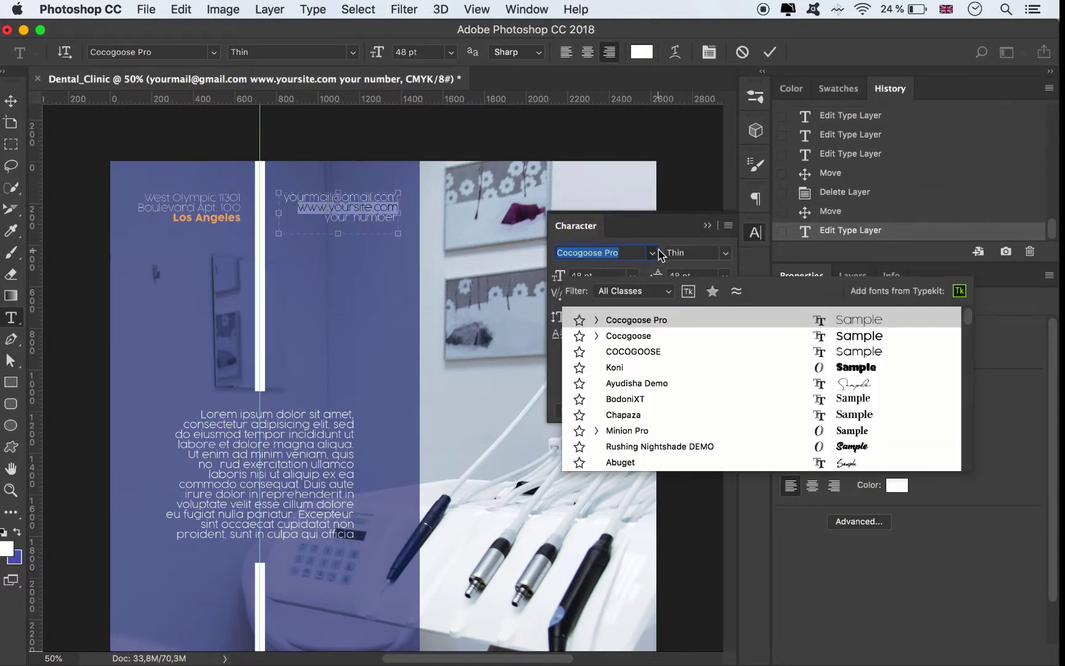
left_click(596, 335)
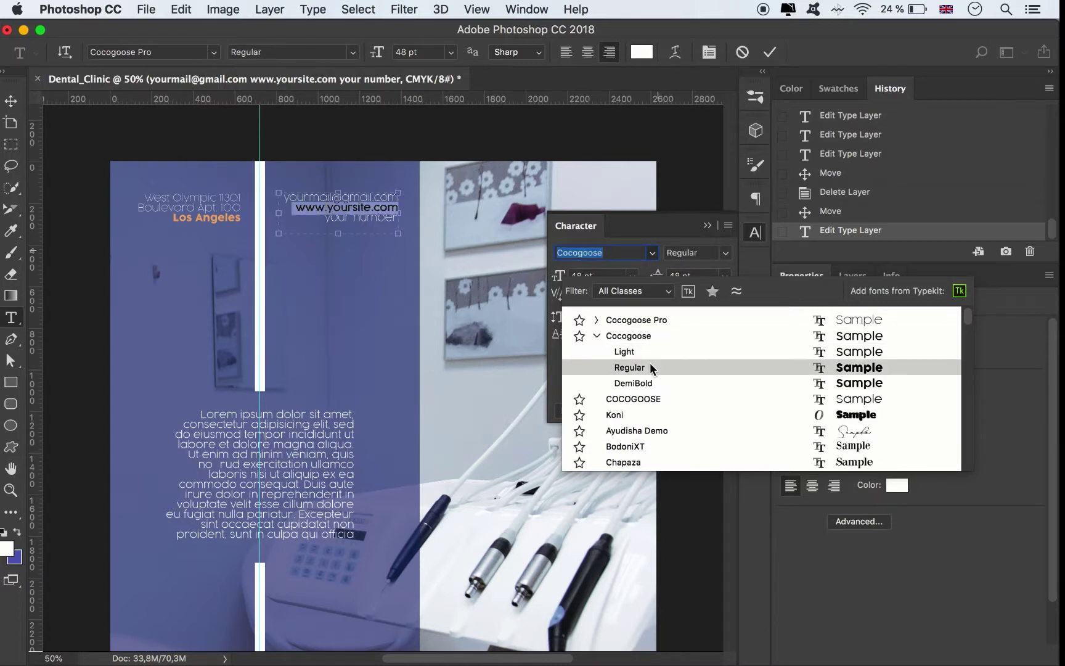
left_click(651, 368)
Recolour the website line with the orange sampled from the address's city line
left_click(697, 339)
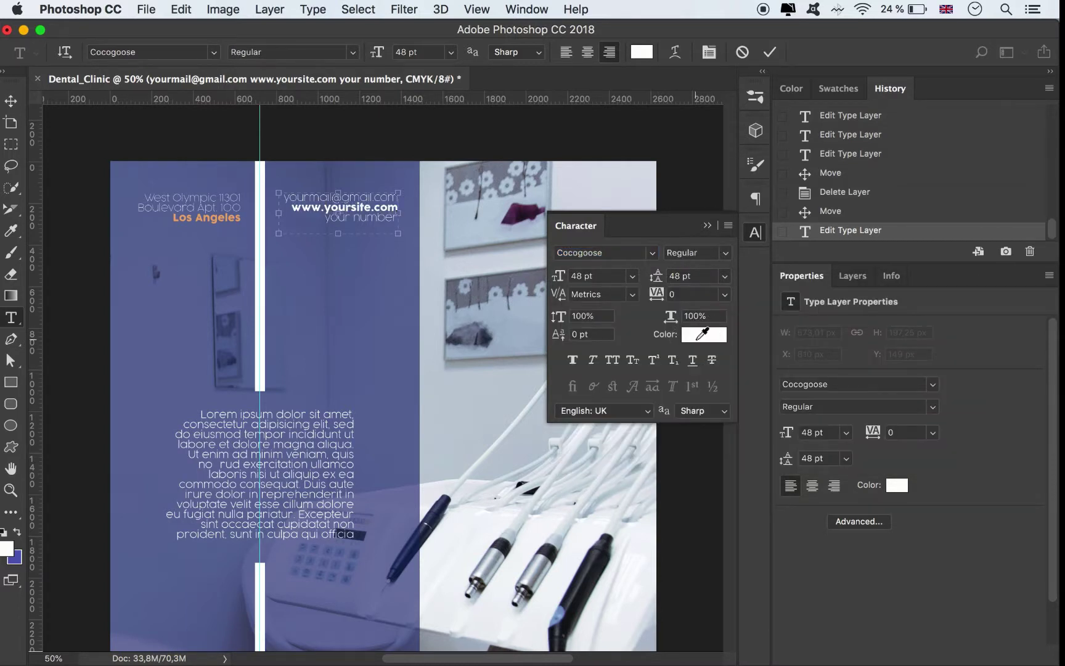
key("super+plus")
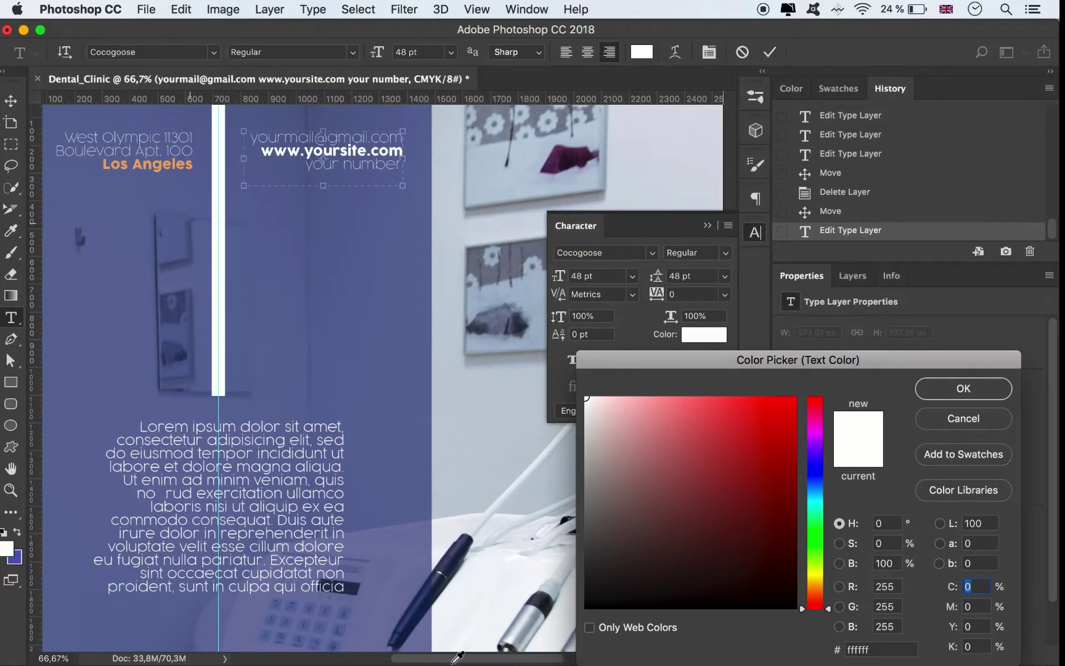
key("super+plus")
scroll(389, 653, "left", 10)
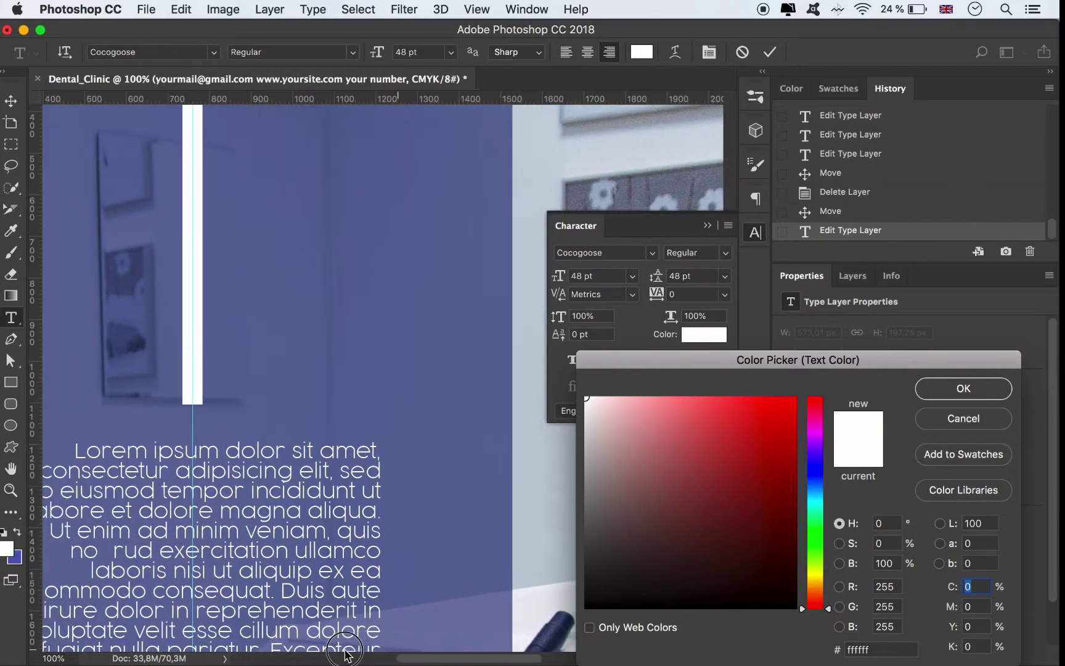
scroll(368, 285, "up", 10)
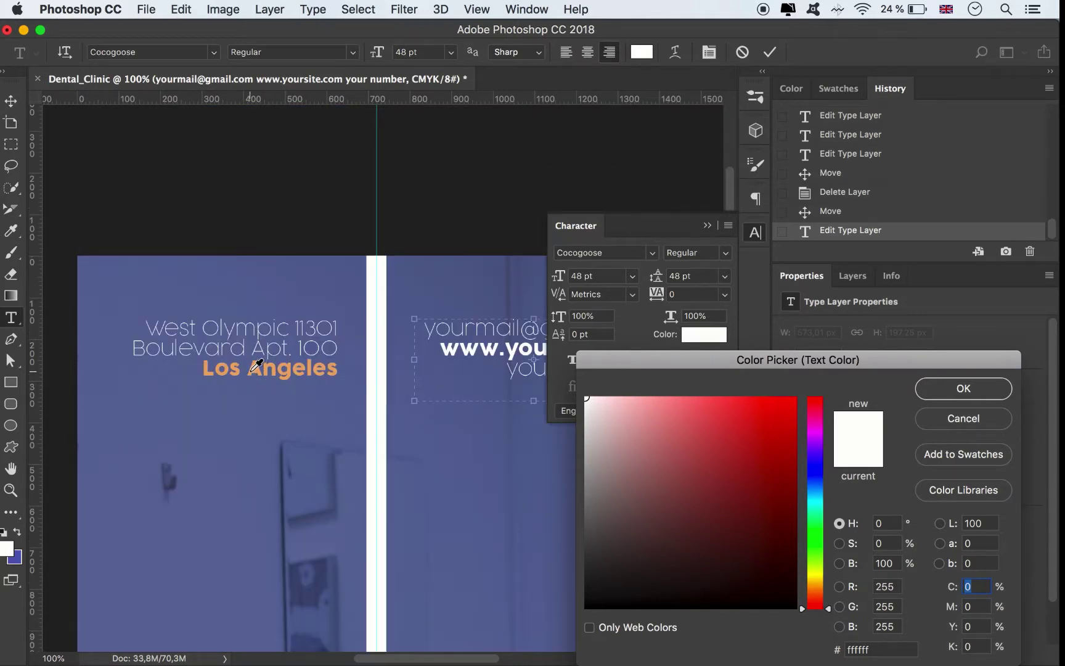
left_click(308, 364)
left_click(928, 387)
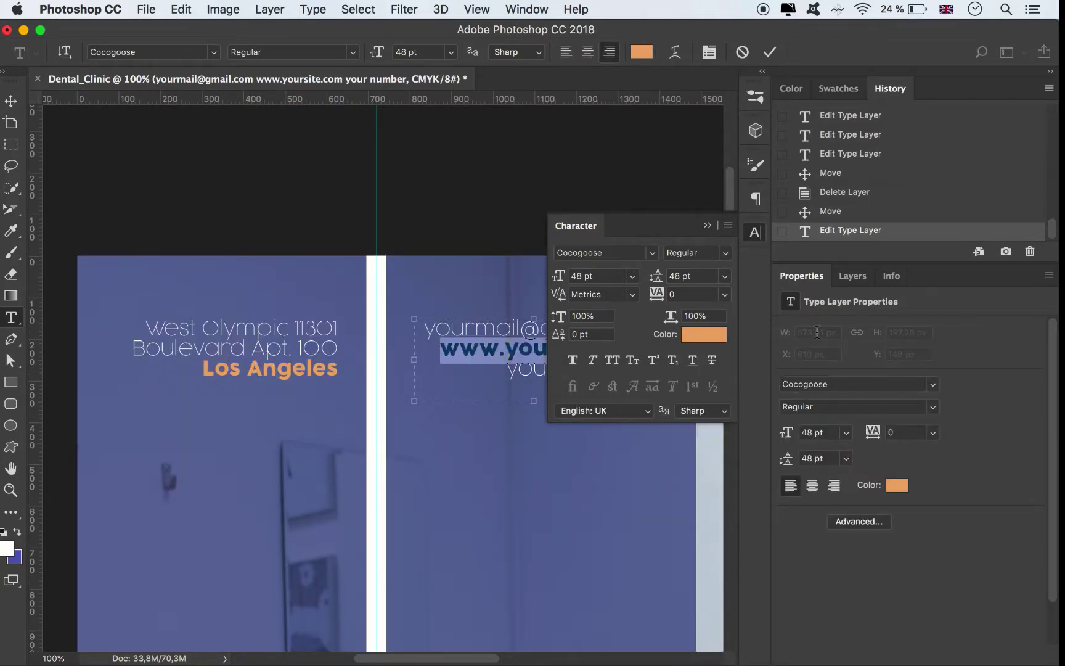
left_click(711, 220)
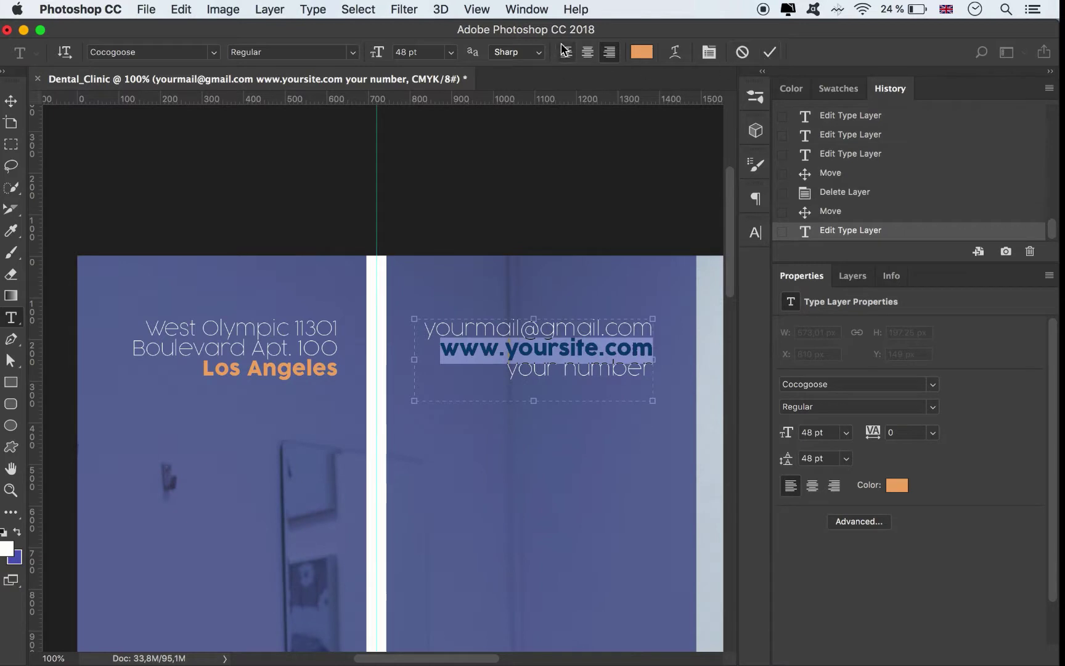
Left-align the contact text beside the white bar and commit the edit
left_click(569, 53)
left_click(771, 53)
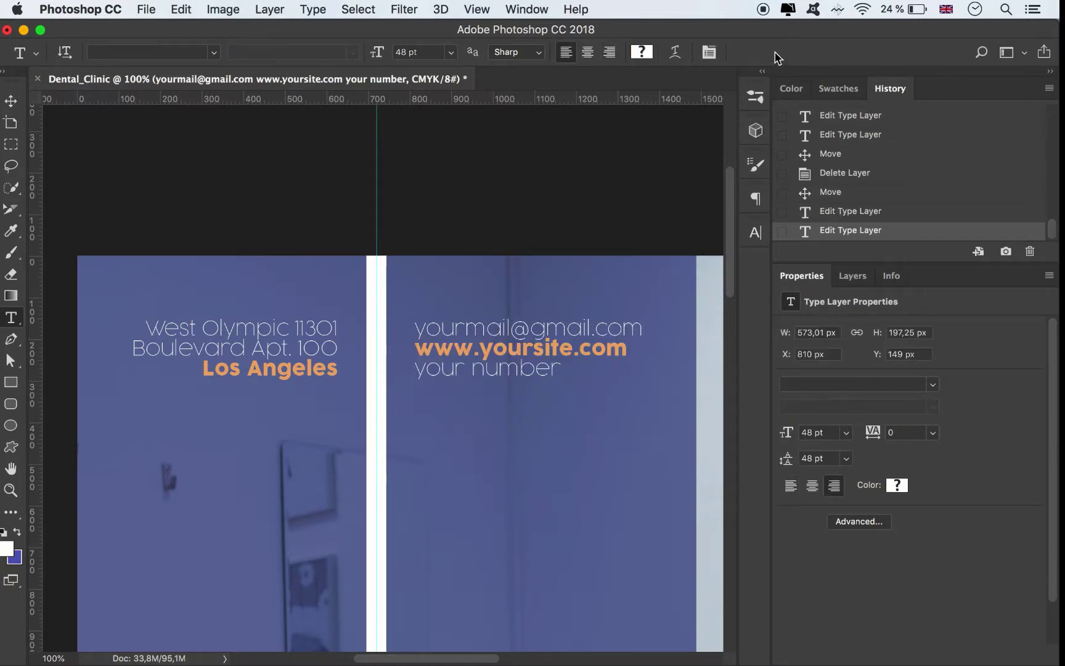
left_click(11, 102)
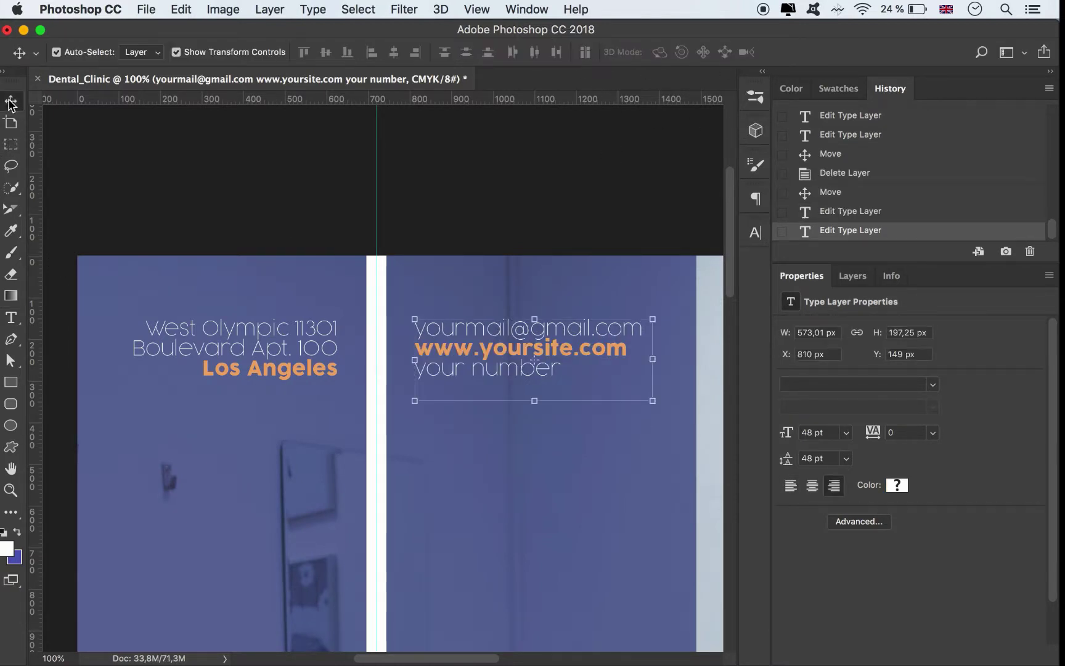
left_click_drag(446, 336, 446, 336)
Add a two-line title reading "Your" and "Dental Clinic" beside the lower white bar
key("super+minus")
key("super+minus")
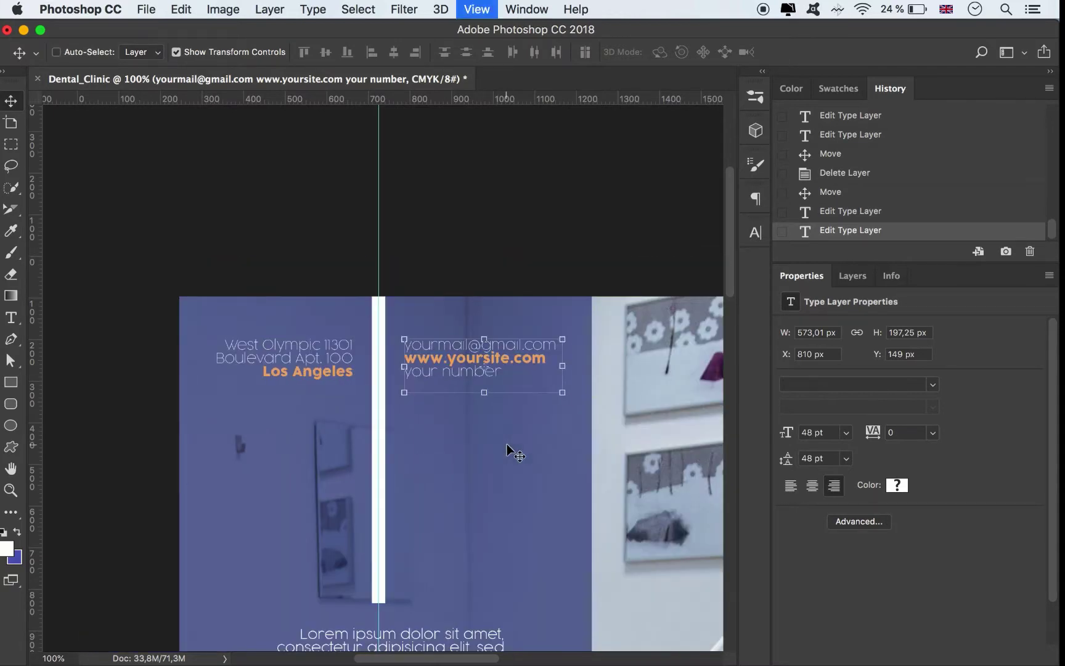
scroll(507, 451, "down", 1)
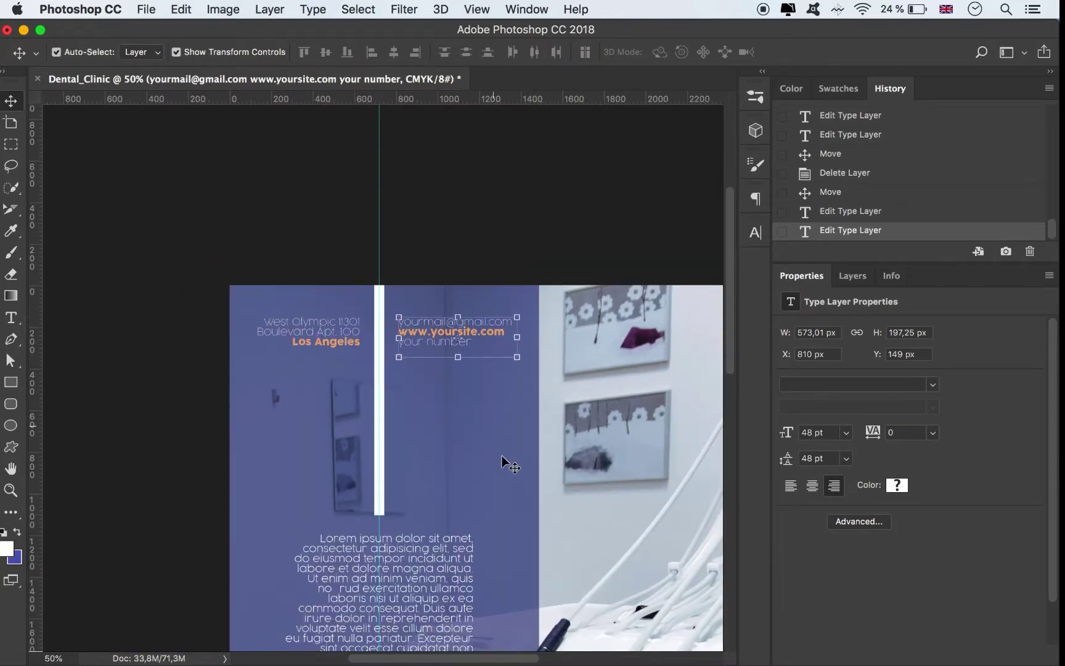
scroll(507, 445, "down", 4)
key("super+minus")
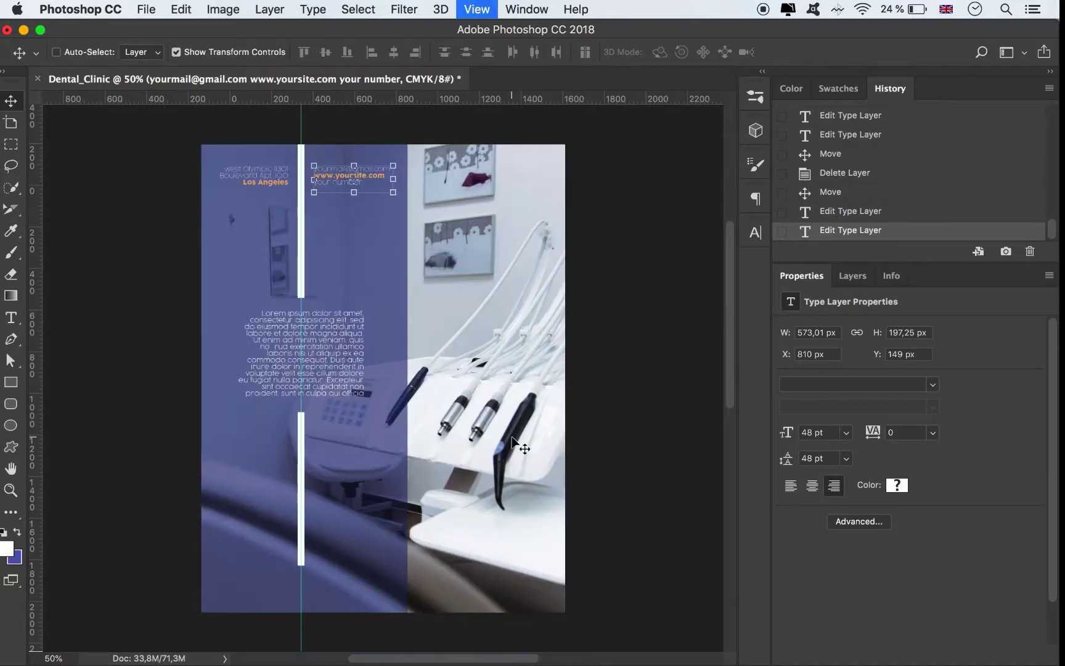
left_click(11, 318)
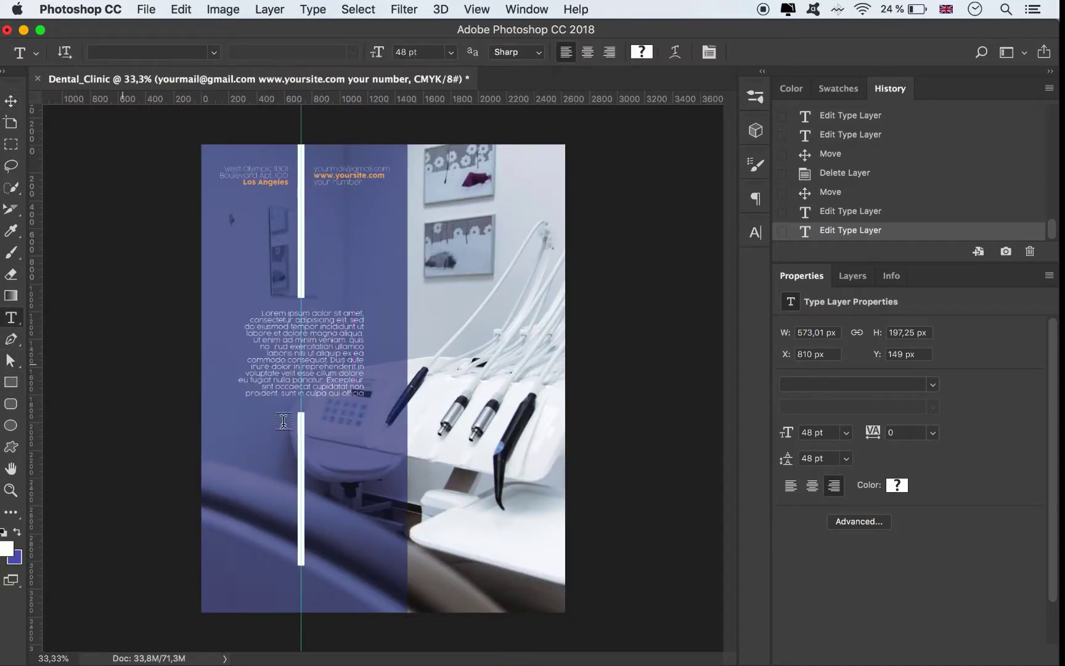
left_click(350, 474)
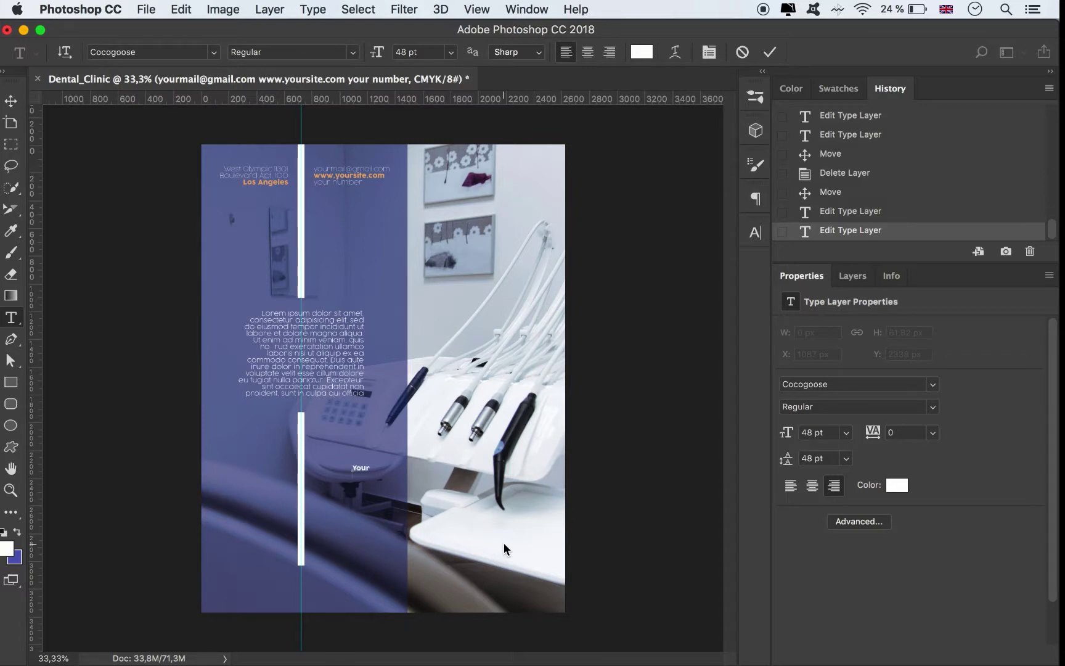
type("Your")
key("Return")
type("Dental Clinic")
Set the font size of the whole "Your Dental Clinic" title to 120 pt
key("super+a")
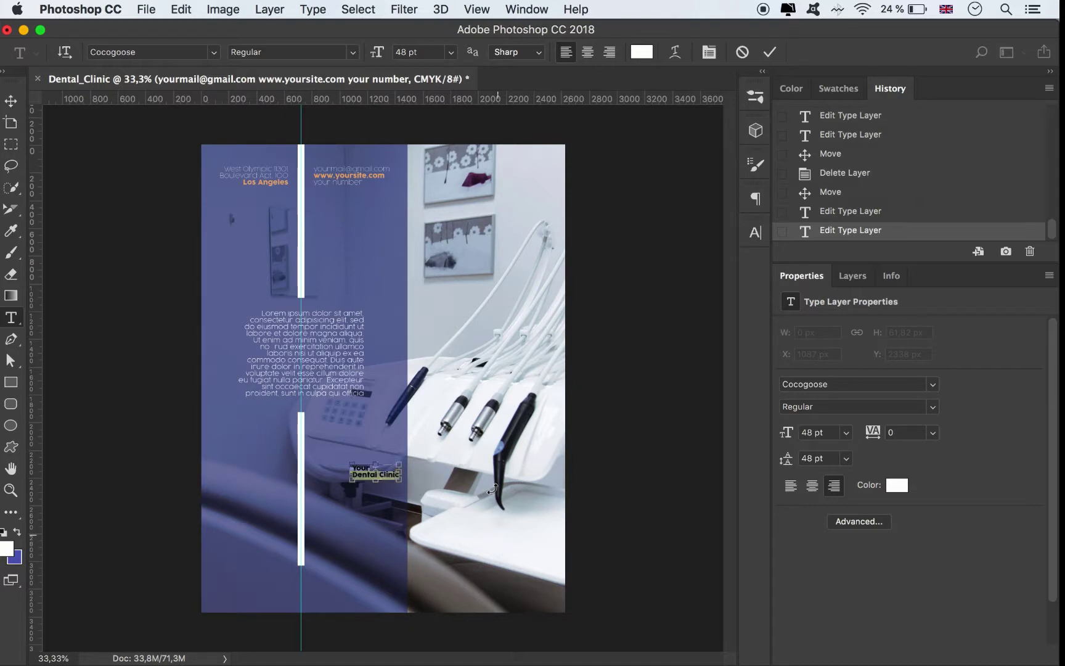
left_click(755, 232)
double_click(577, 274)
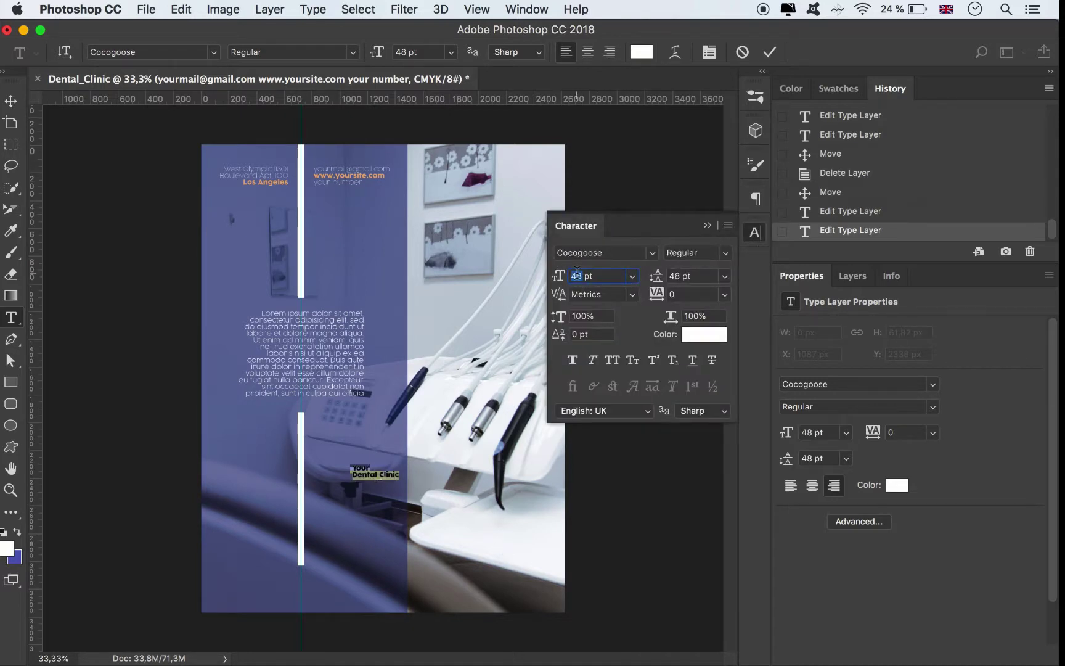
type("120")
key("Return")
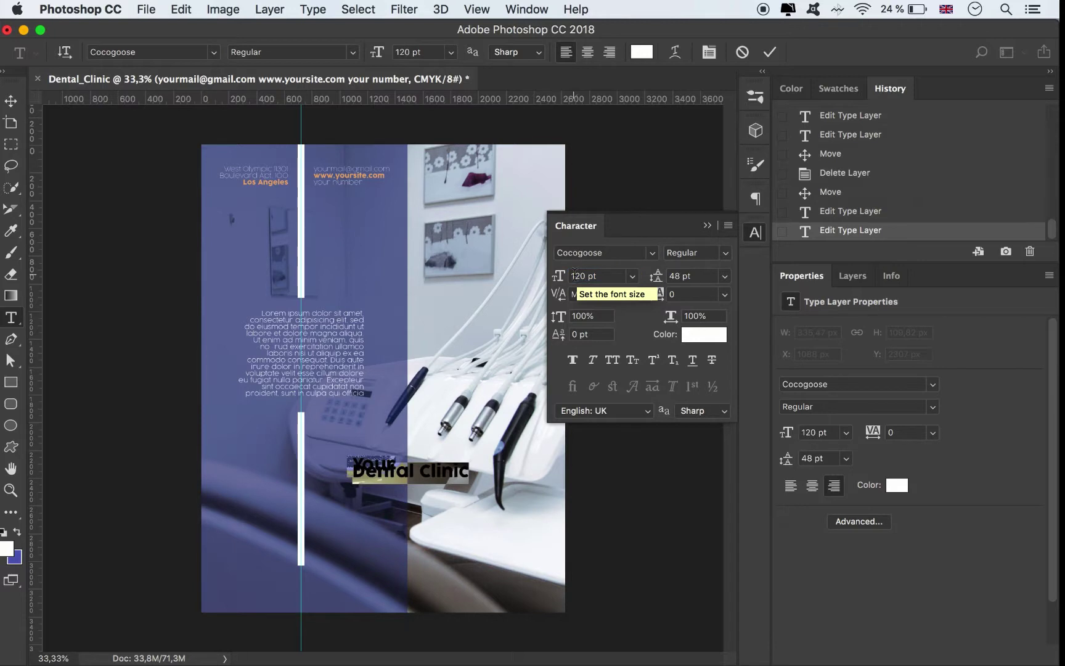
Set the title's font size to 500 pt and its leading to 450 pt, and commit the text
type("500")
key("Return")
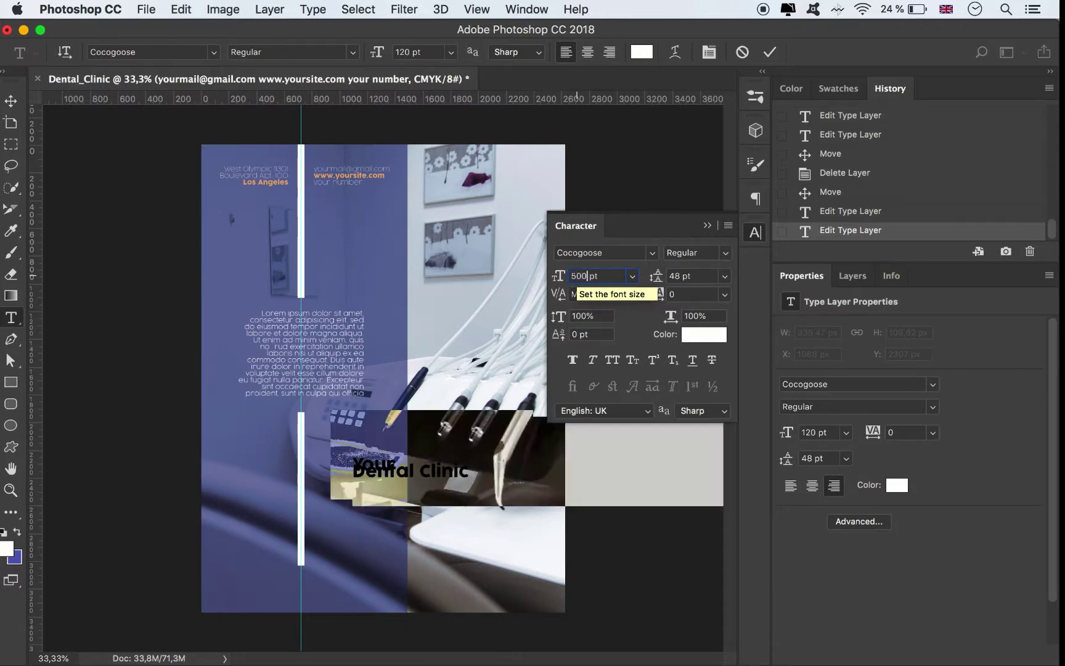
double_click(675, 276)
type("450")
key("Return")
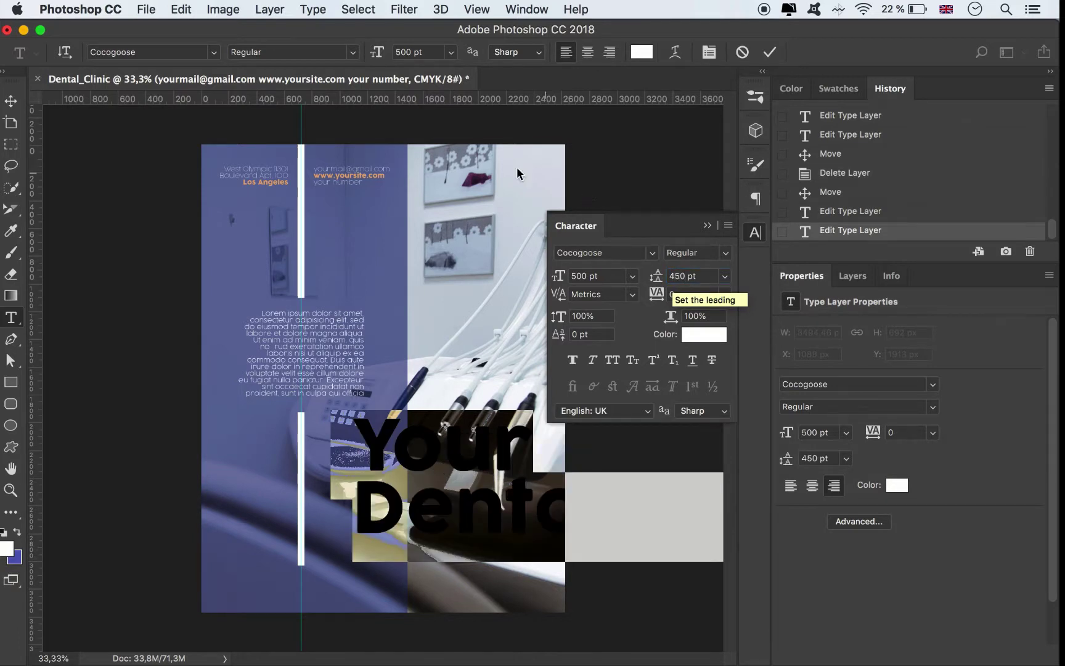
left_click(11, 100)
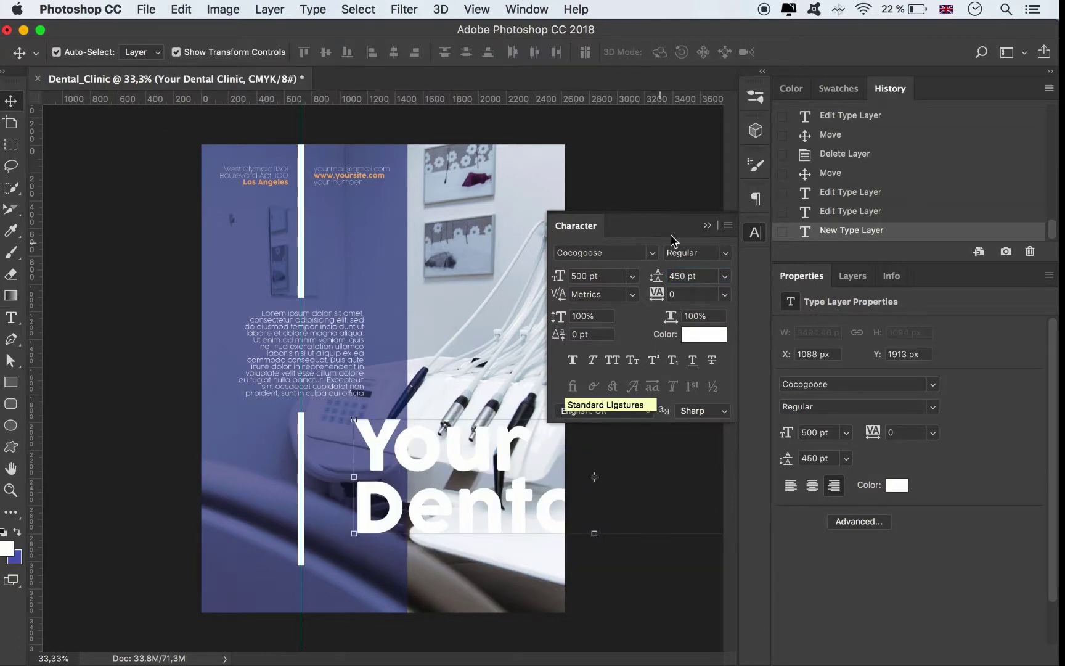
left_click(707, 226)
Rotate the title to -90 degrees and move it upright across the blue overlay's inner edge
left_click_drag(376, 459, 297, 472)
left_click_drag(515, 419, 474, 394)
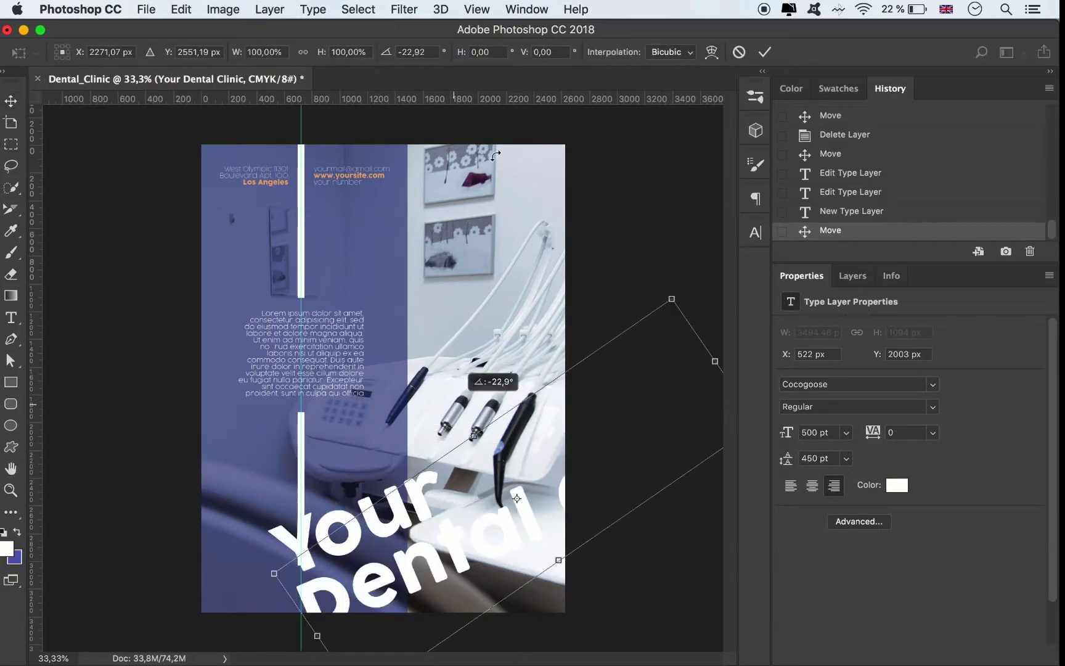
left_click(430, 53)
type("-90")
key("Return")
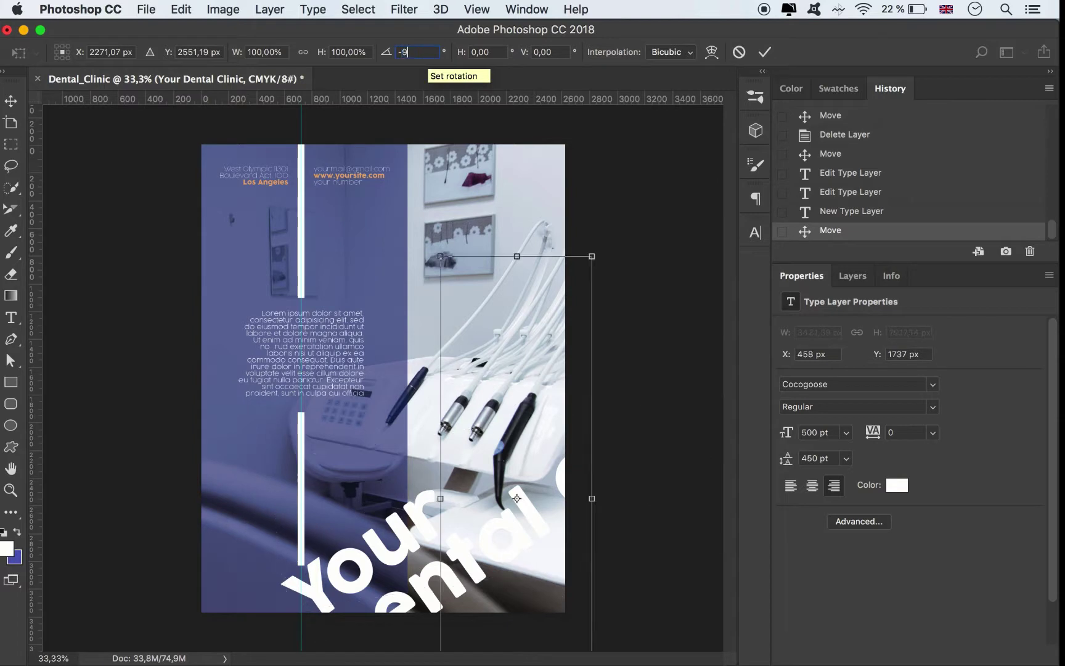
left_click(765, 52)
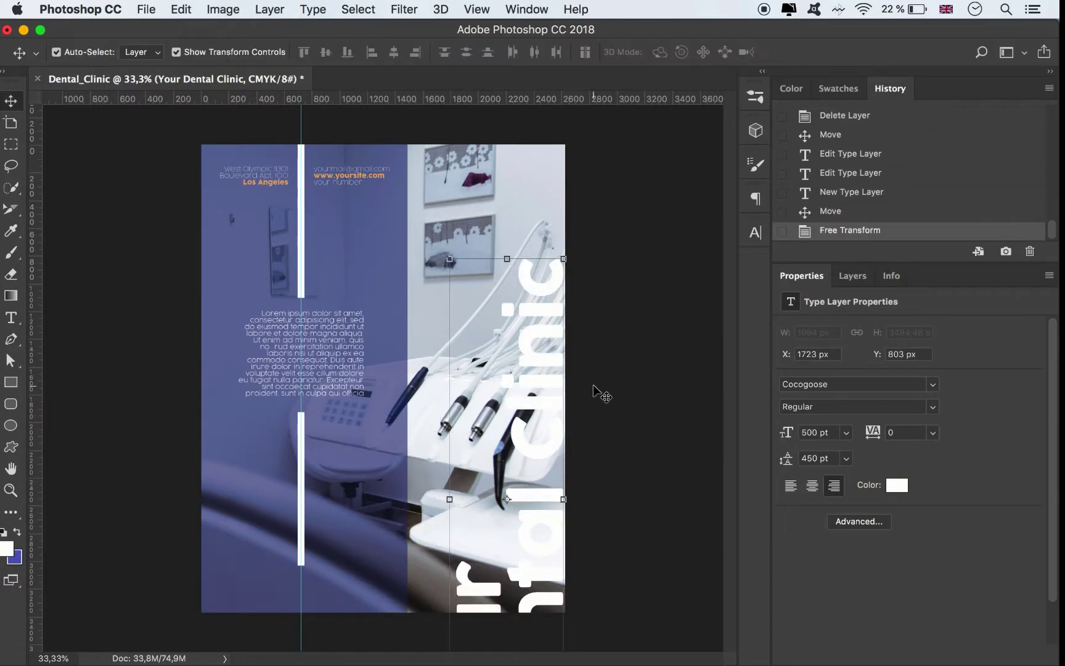
left_click_drag(472, 585, 360, 464)
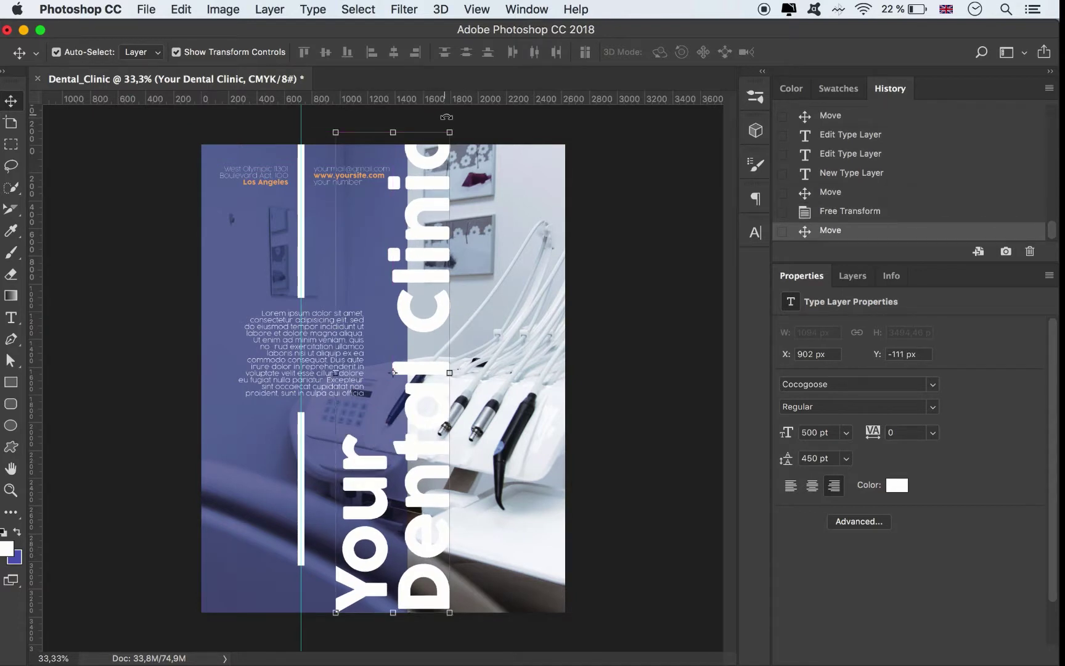
Reduce the title's font size to 300 pt and place it beside the lower white bar with their lower ends level
left_click(756, 233)
left_click(574, 275)
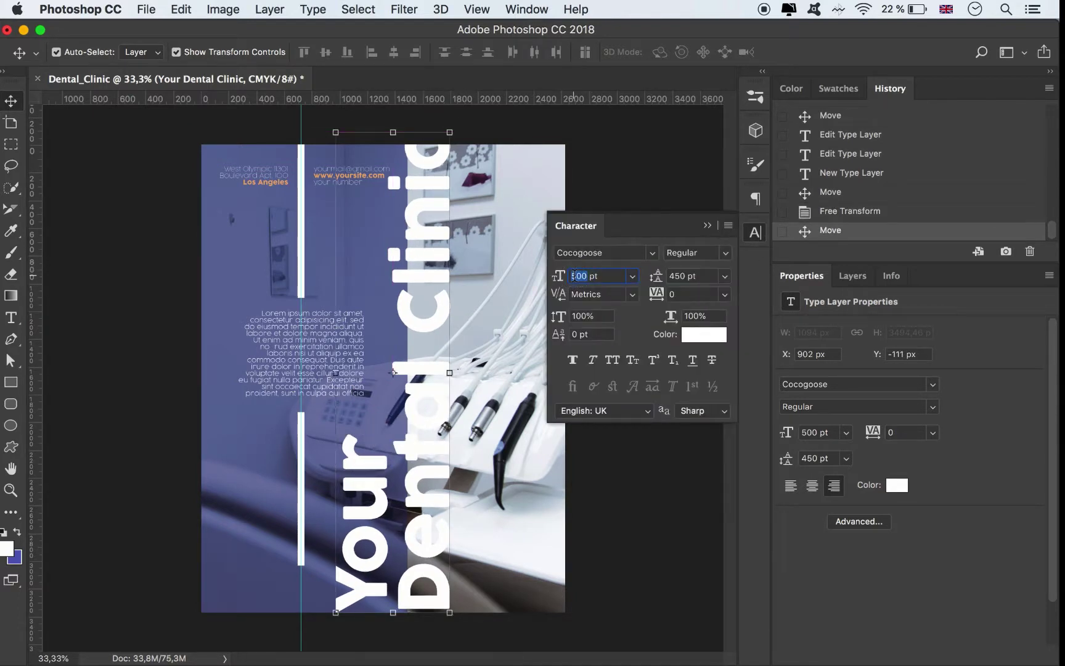
type("40")
key("Return")
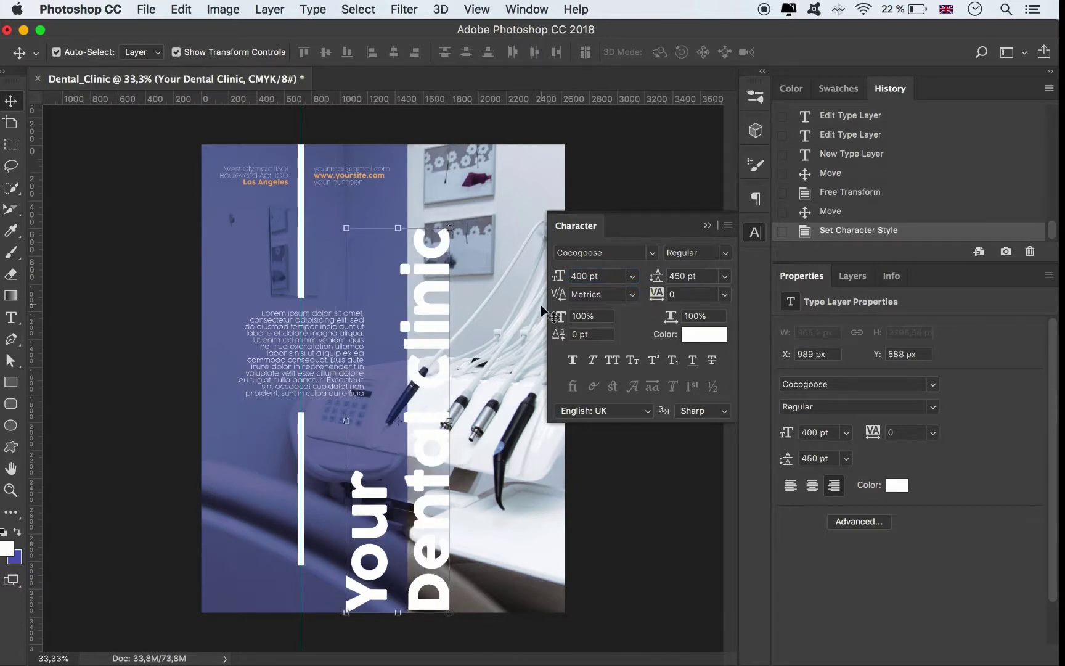
left_click(575, 275)
type("3")
key("Return")
left_click_drag(441, 398, 407, 353)
Set the leading between the title's two lines to 380 pt
left_click(678, 278)
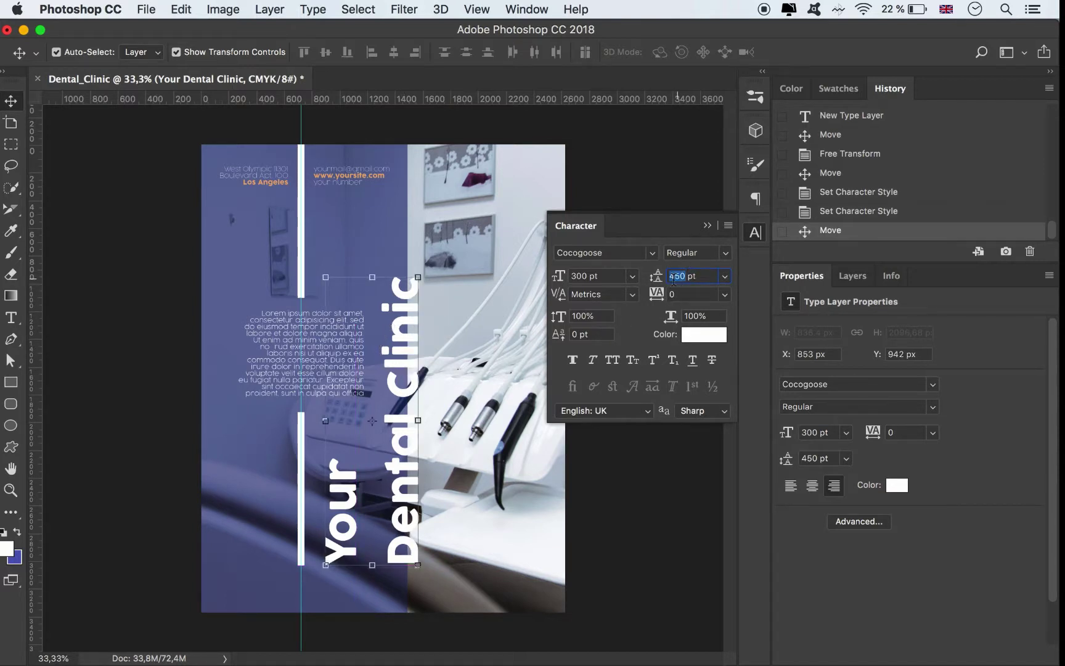
key("Return")
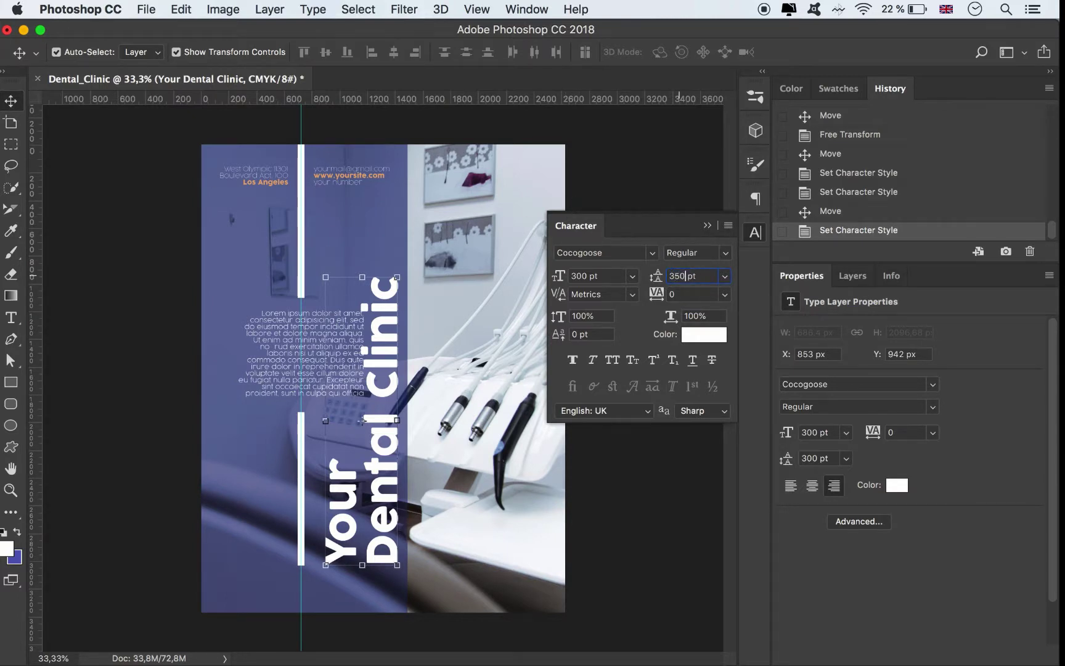
type("350")
key("Return")
double_click(680, 276)
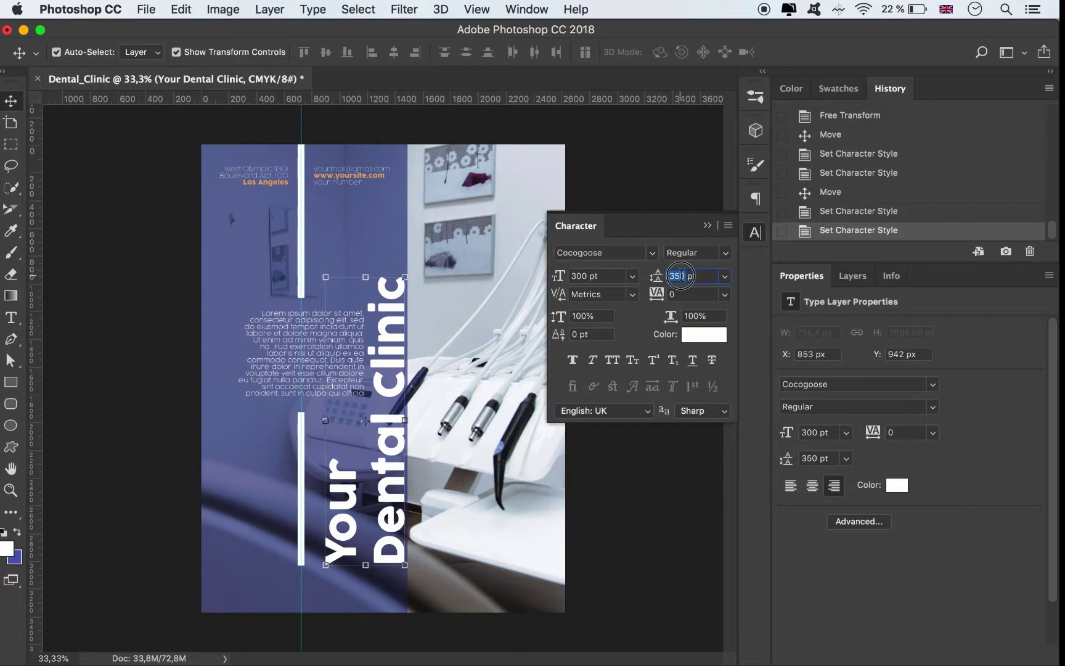
type("380")
key("Return")
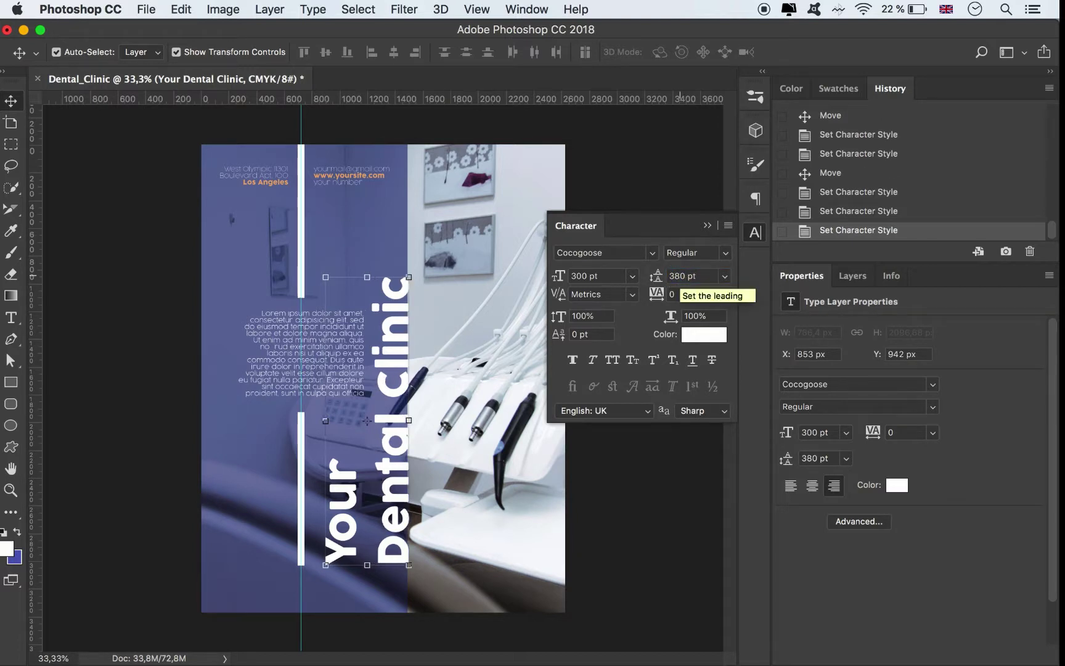
double_click(678, 276)
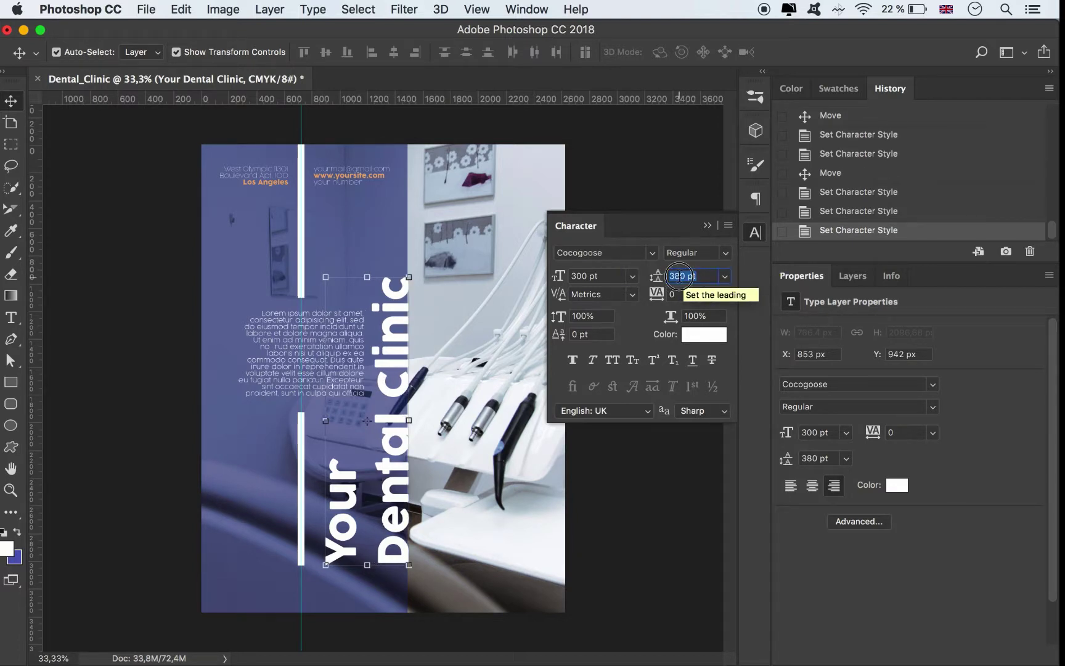
left_click(708, 225)
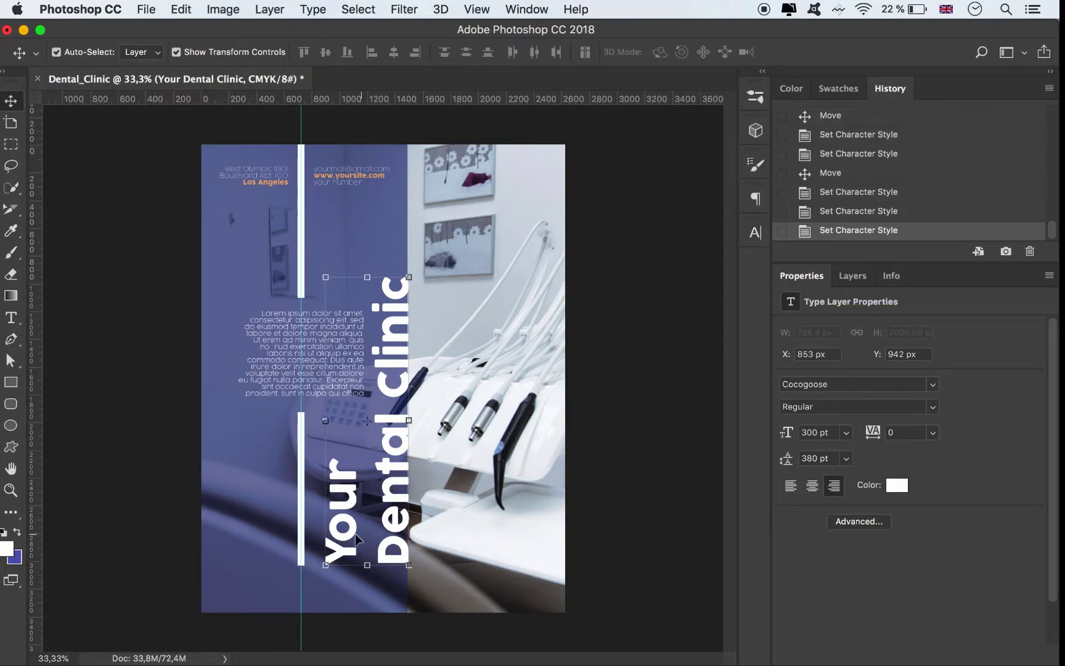
Resize the blue overlay to 110.26% width and 96.70% height, reaching past the title and fitting the page edges, and remove the vertical guide
left_click(398, 219)
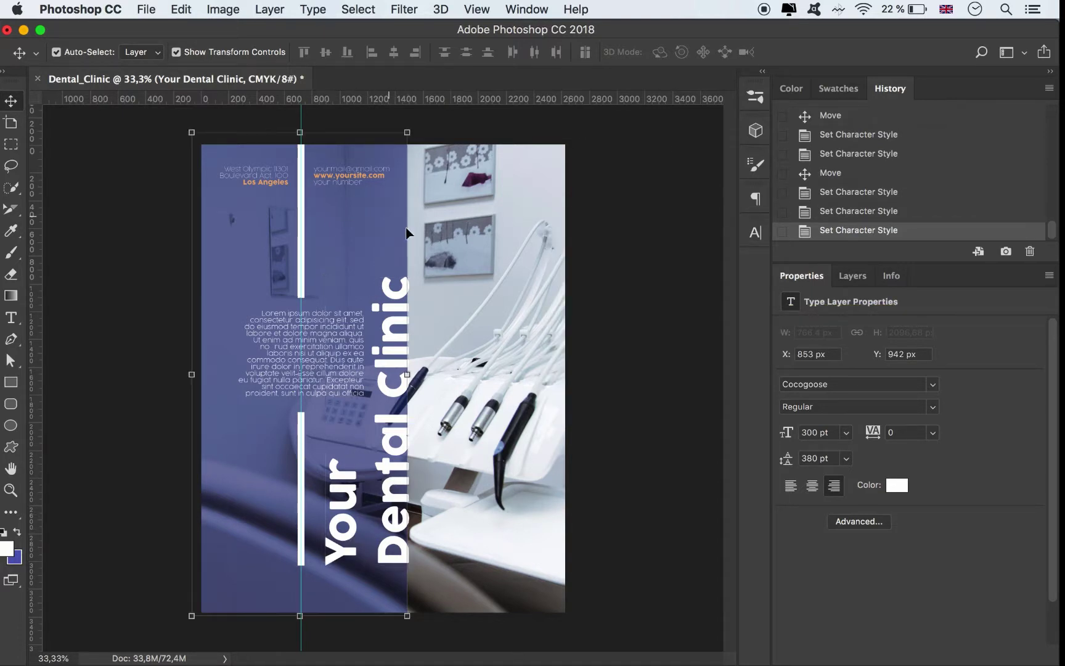
left_click(854, 277)
left_click_drag(407, 374, 444, 376)
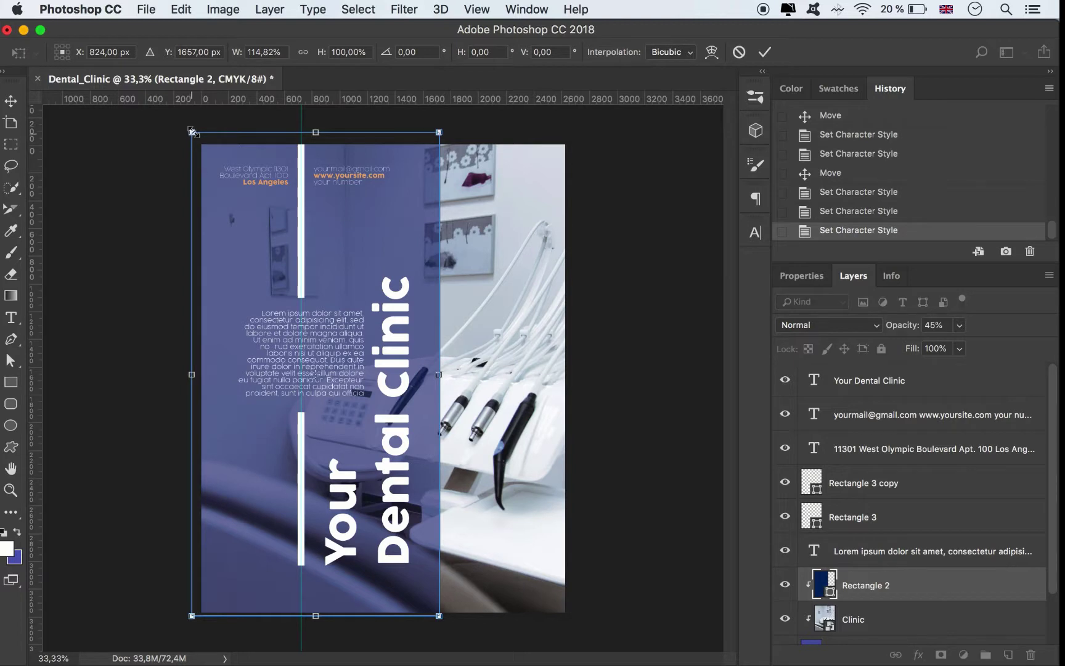
left_click_drag(192, 132, 201, 145)
left_click_drag(321, 615, 323, 613)
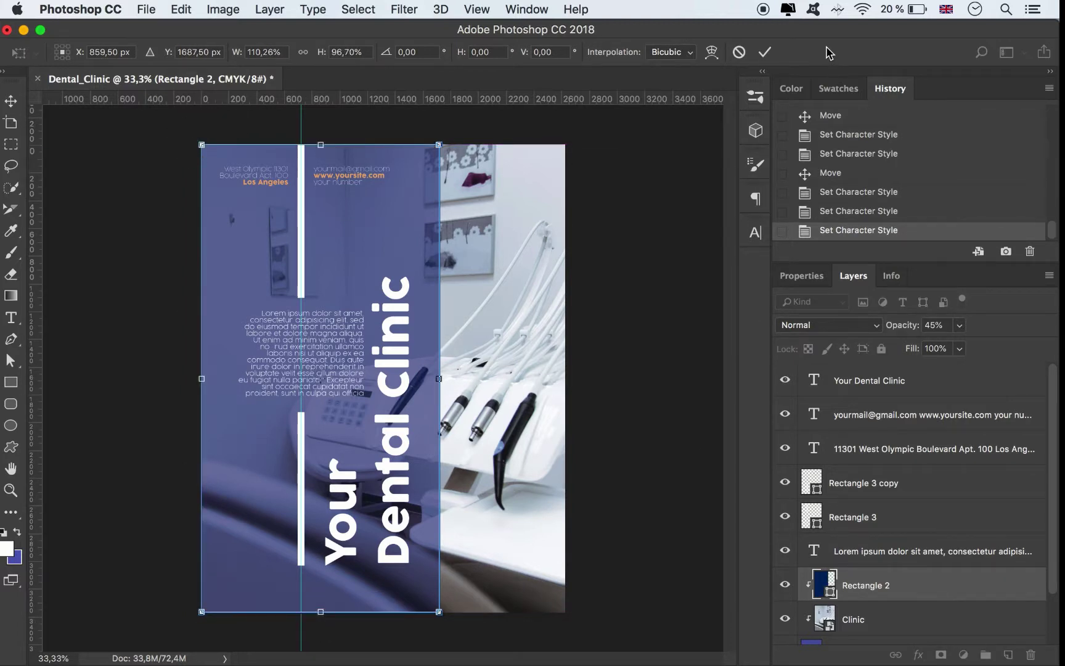
left_click(765, 52)
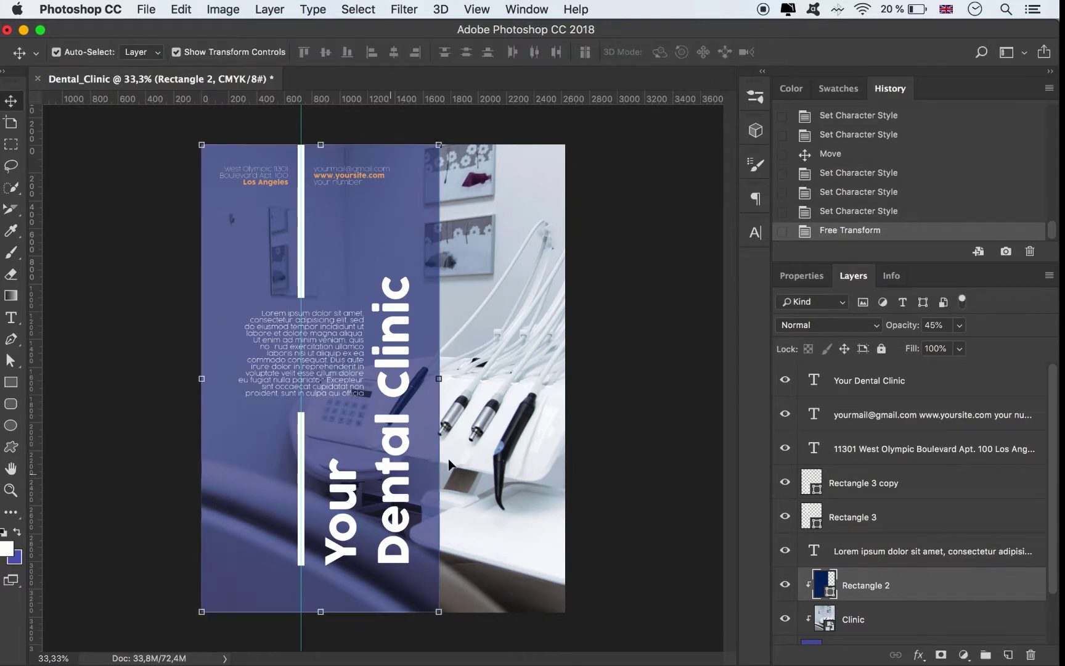
left_click(595, 430)
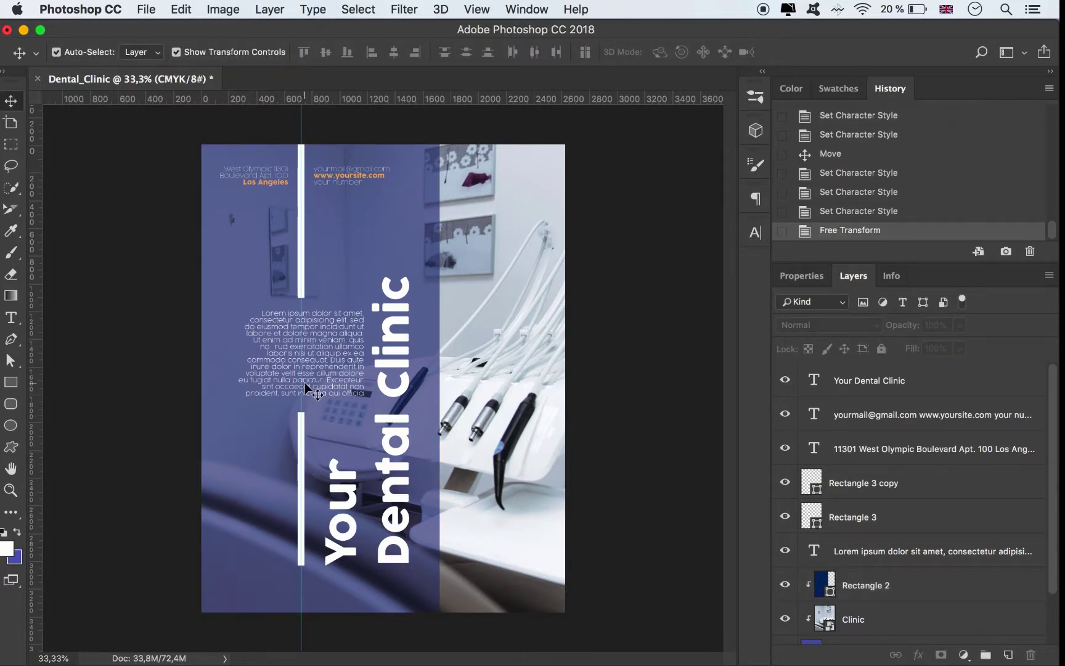
left_click_drag(301, 381, 25, 333)
Place a duplicate of the lower white bar beyond the "Dental Clinic" line and move the title closer to the original bar
left_click_drag(302, 462, 336, 494)
left_click(343, 493)
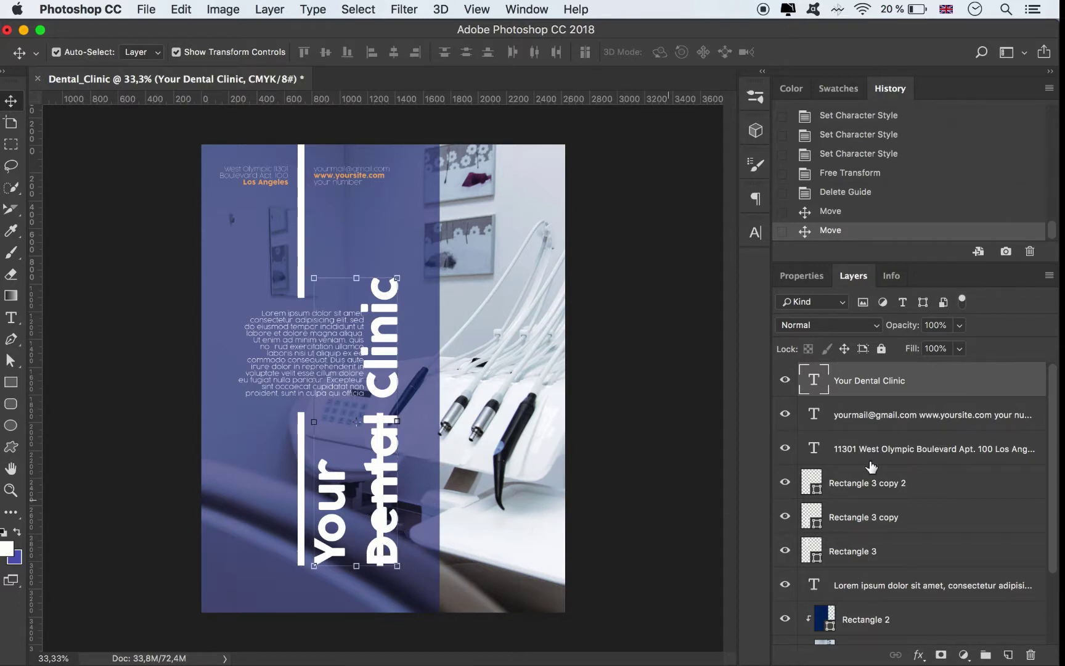
left_click(787, 380)
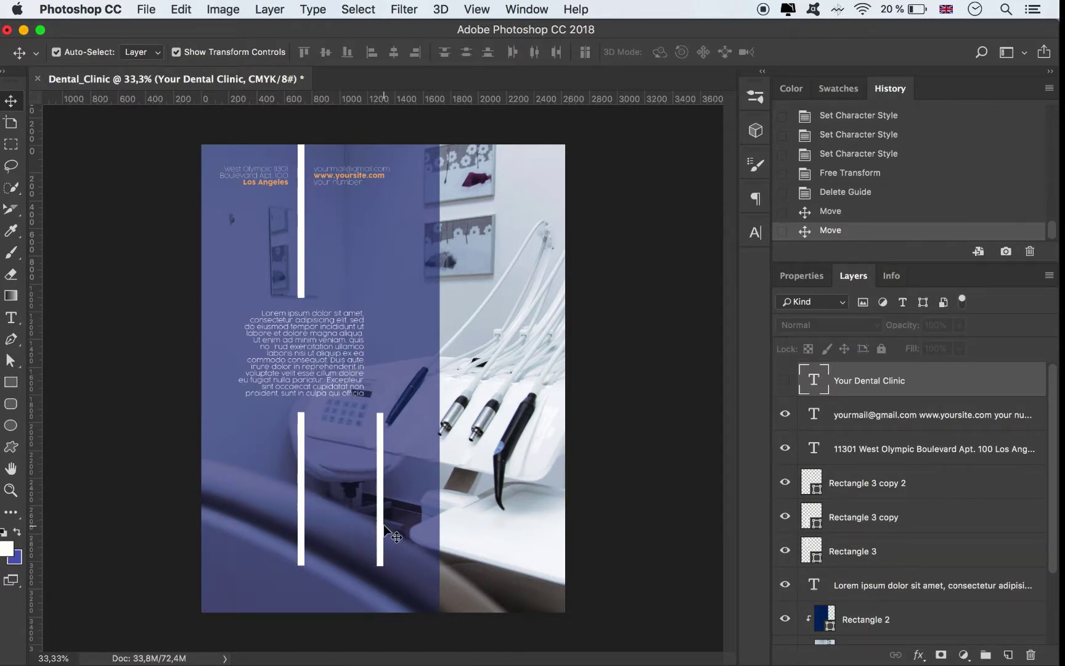
left_click(450, 517)
left_click_drag(449, 518, 496, 503)
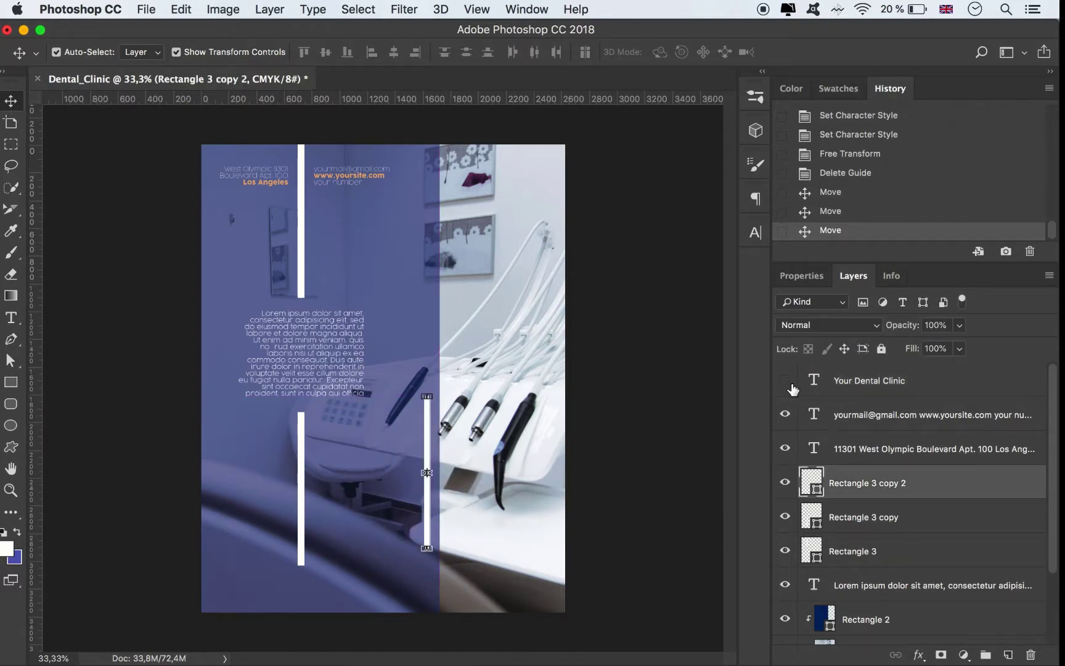
left_click(785, 380)
left_click_drag(426, 443, 411, 457)
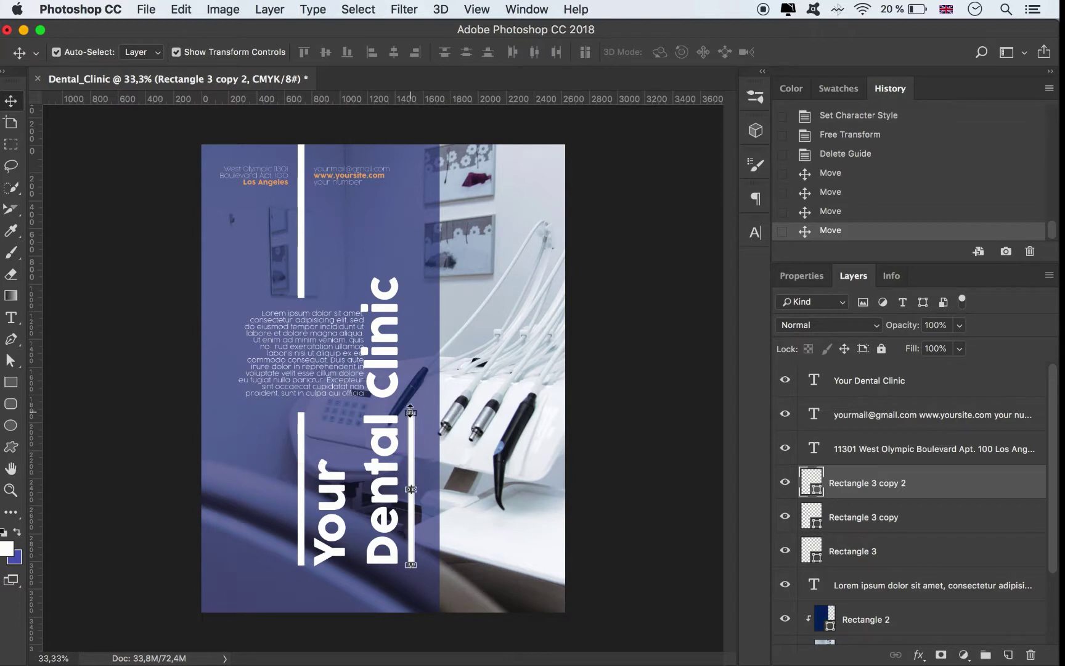
Stretch the duplicated white bar to 187.88% height so it spans the full length of the title
key("ctrl+t")
left_click_drag(411, 412, 423, 281)
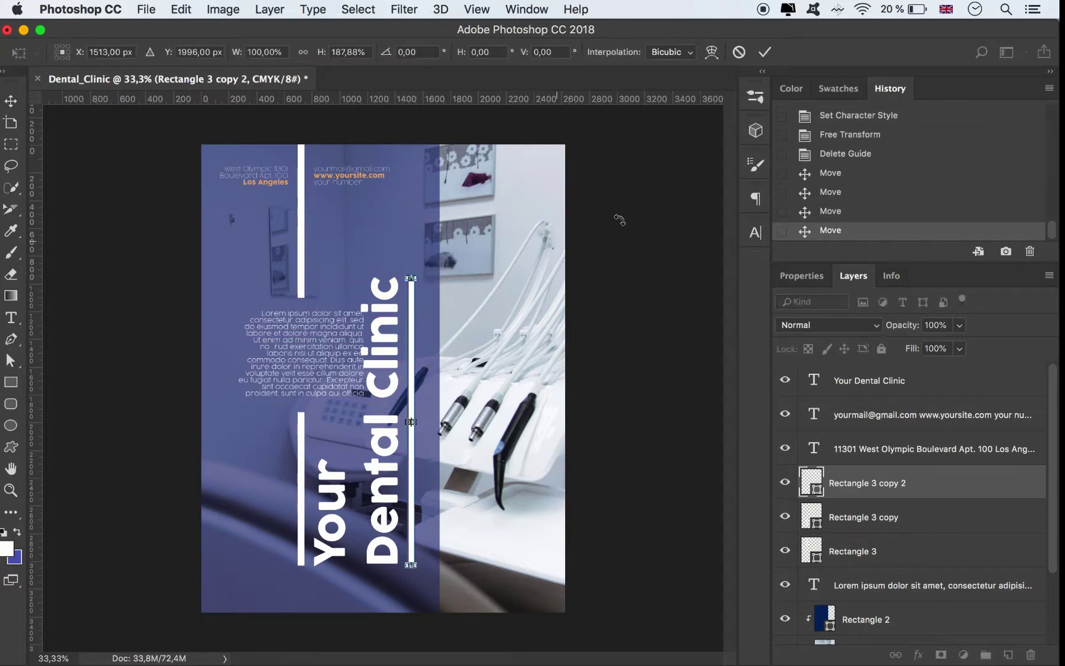
left_click(765, 52)
Narrow the Lorem ipsum paragraph's text box so it clears the "Dental Clinic" line, and commit the edit
left_click(317, 361)
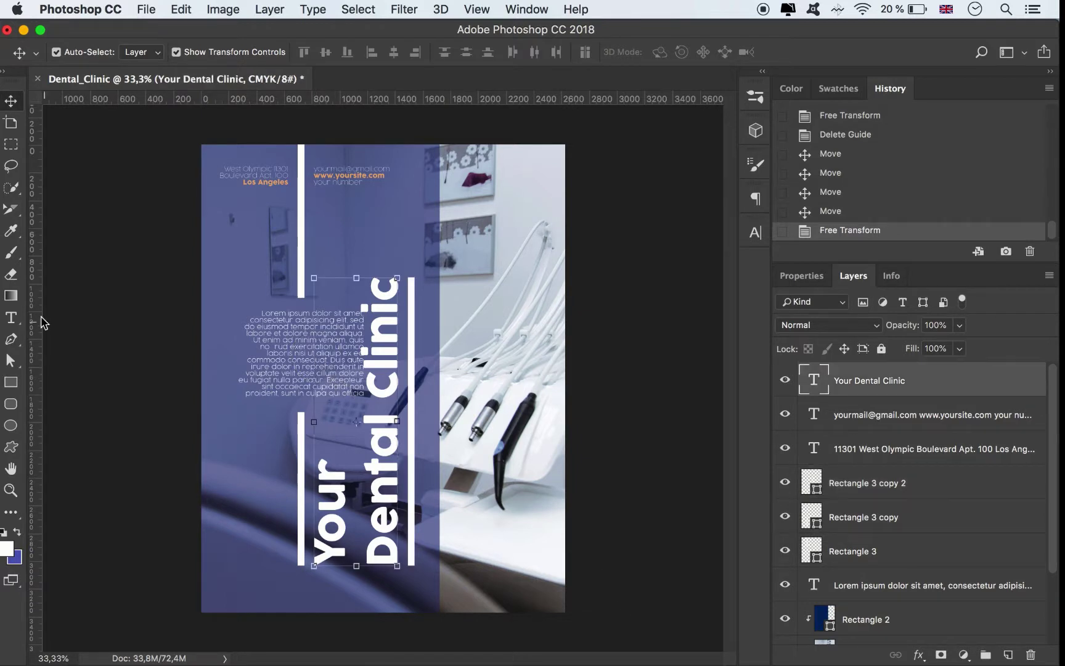
left_click(256, 376)
left_click(11, 317)
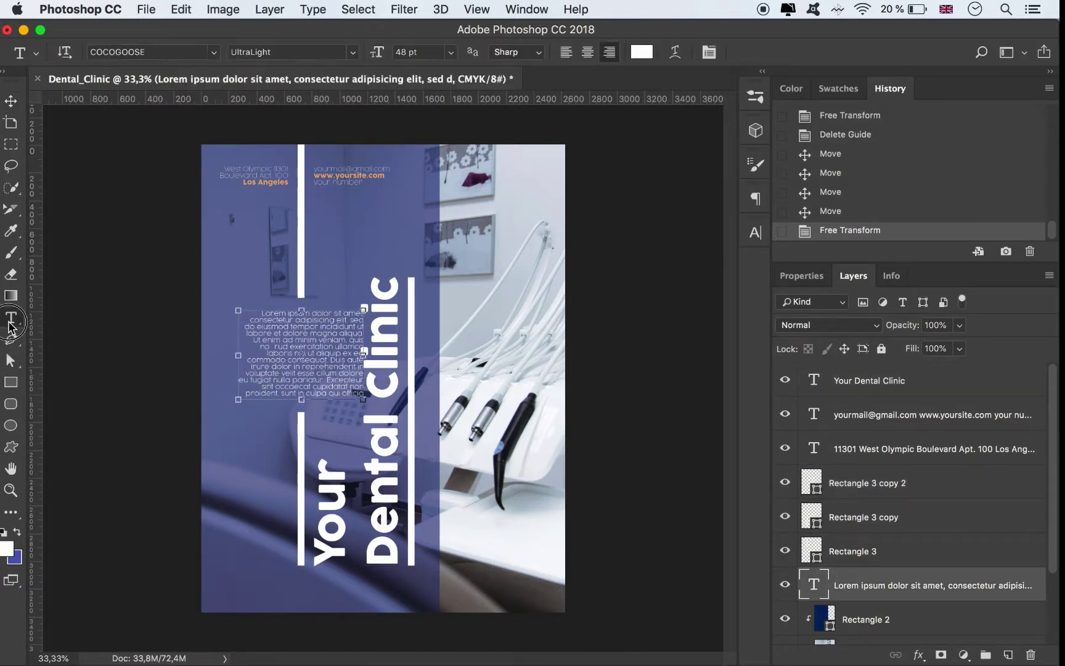
left_click(339, 350)
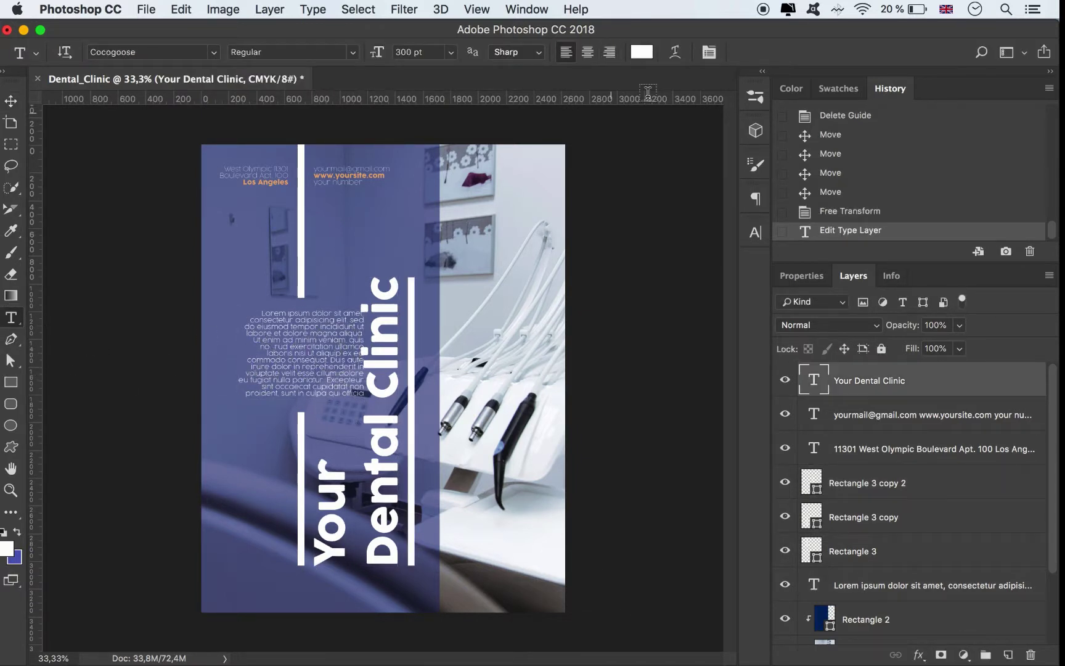
left_click(248, 374)
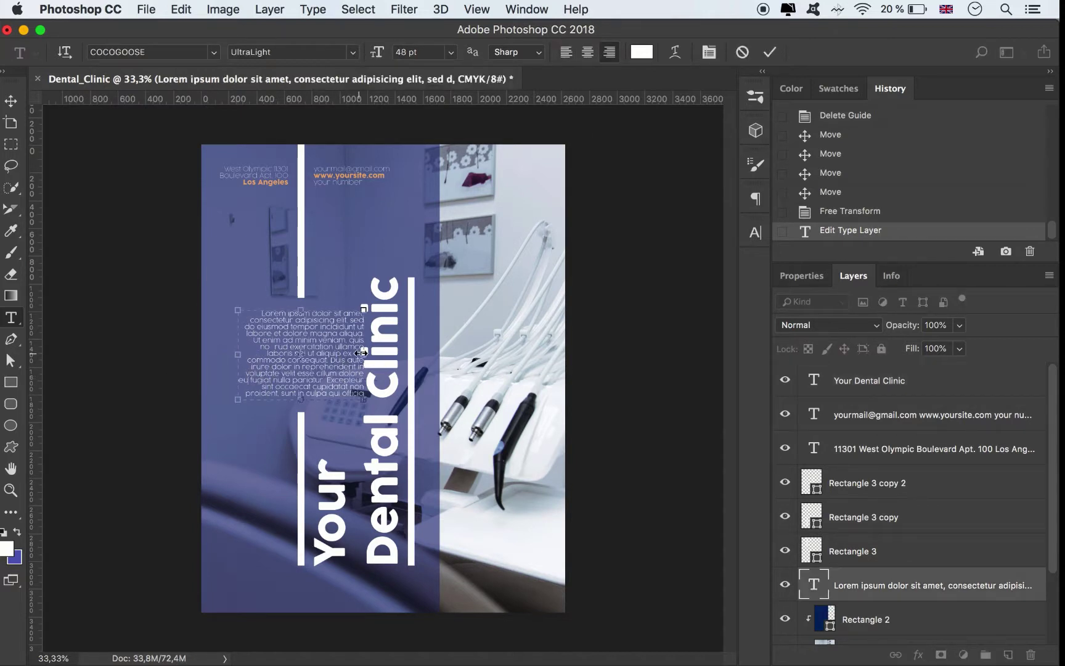
left_click_drag(362, 352, 347, 349)
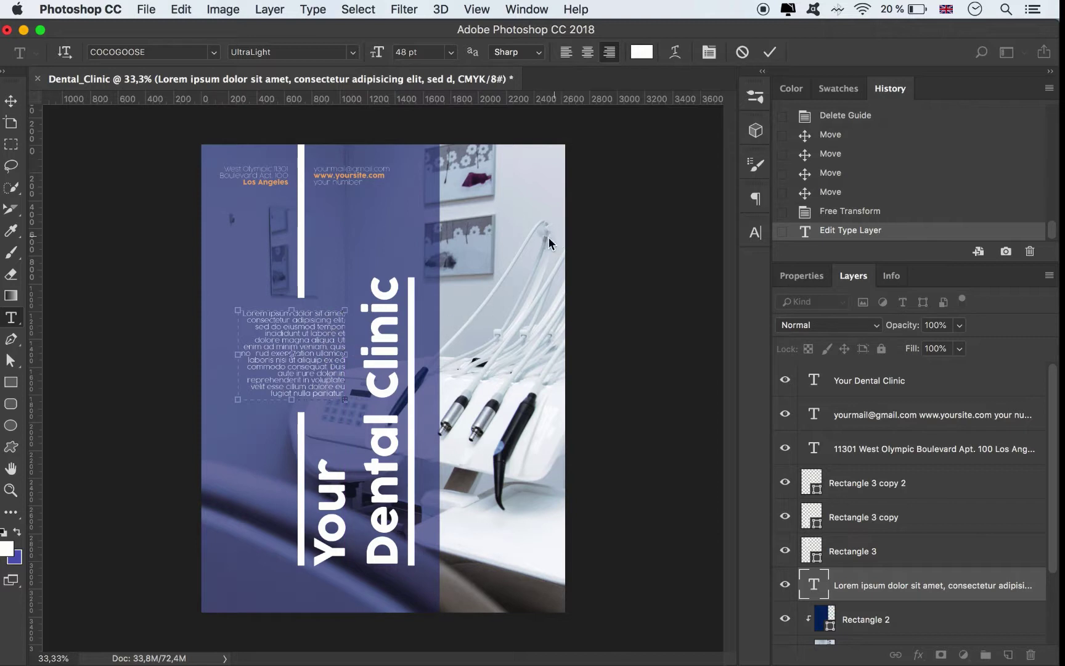
left_click(770, 52)
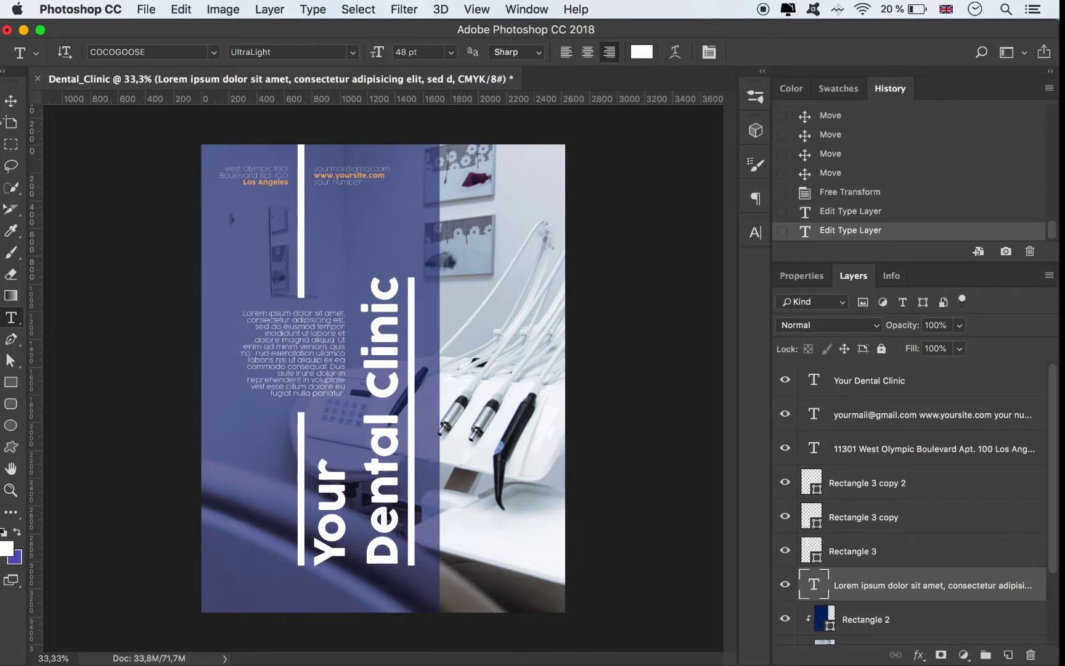
Place a copy of the long white bar between the title lines "Your" and "Dental Clinic"
left_click(11, 98)
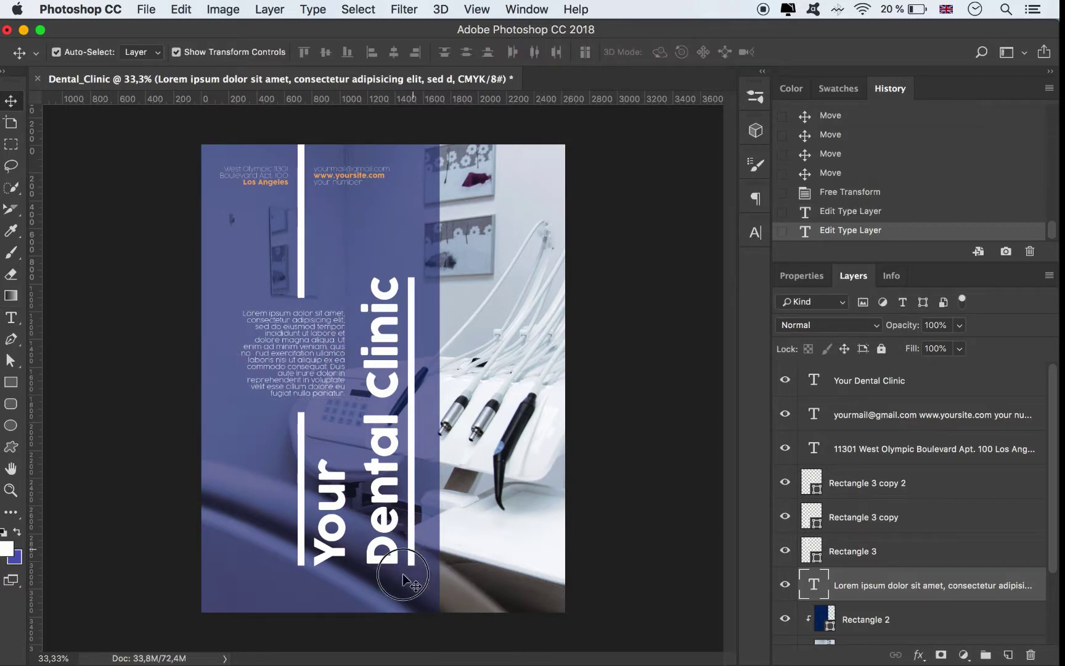
mouse_move(367, 554)
left_mouse_down()
mouse_move(362, 543)
mouse_move(371, 542)
left_mouse_up()
key("super+z")
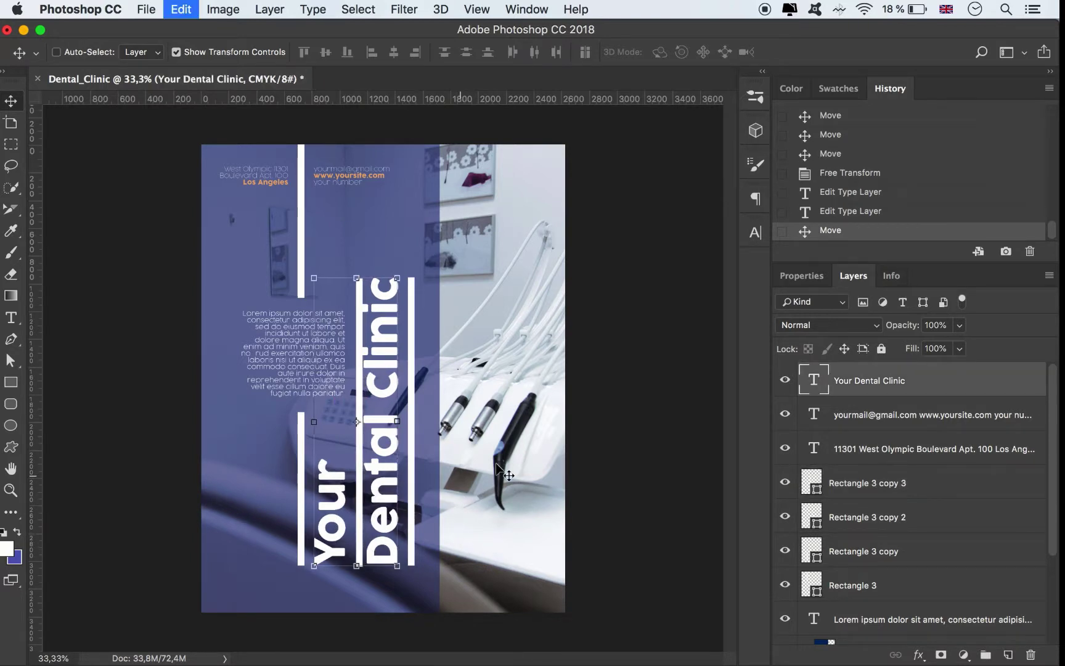
Set the leading of the vertical "Your Dental Clinic" title to 450 pt
left_click(642, 436, "super")
left_click(388, 445, "super")
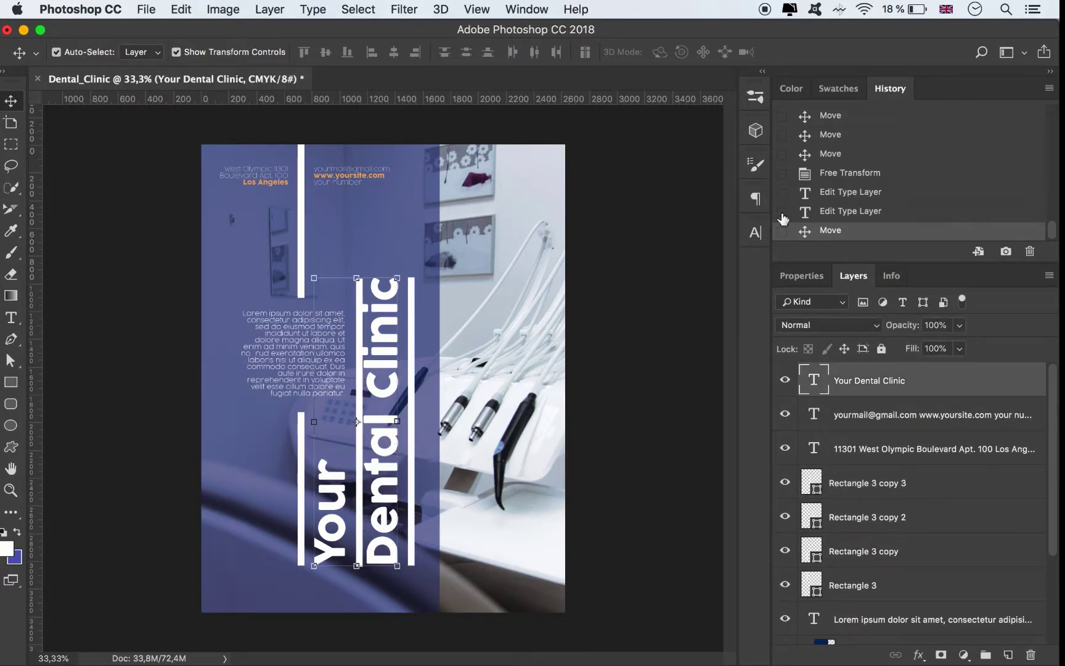
left_click(756, 232)
double_click(678, 276)
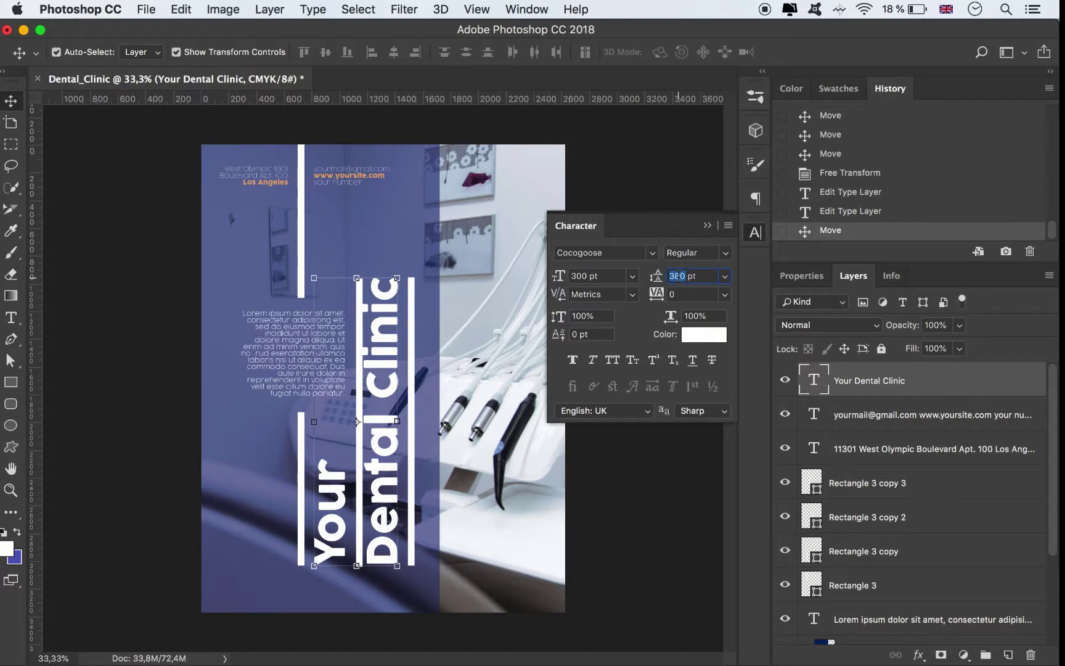
type("400")
key("Return")
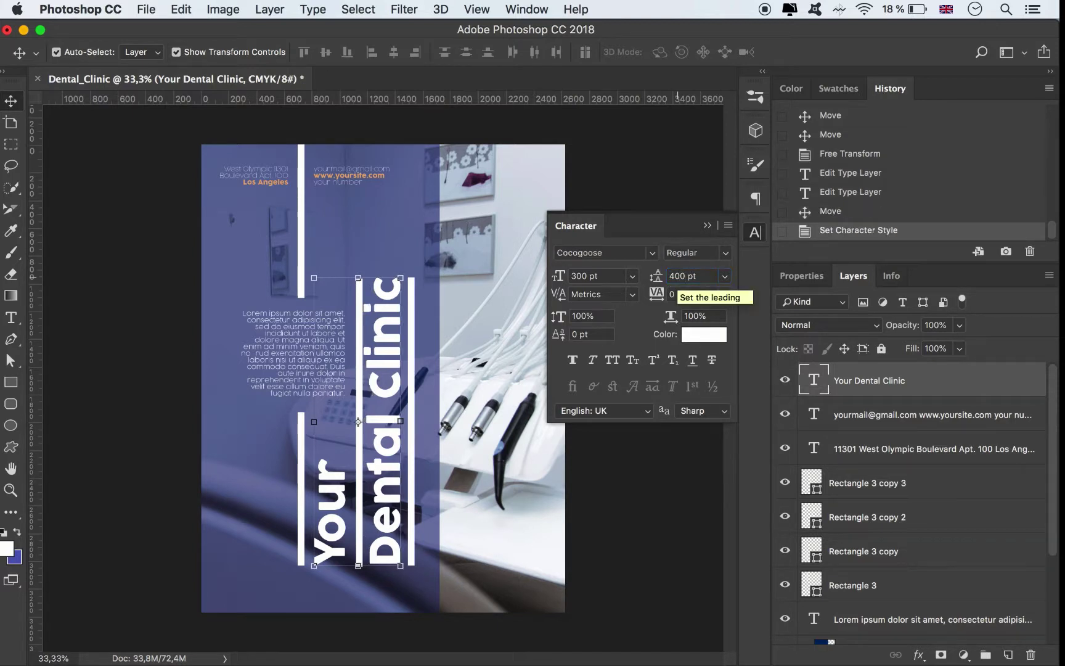
double_click(674, 277)
type("4")
key("Return")
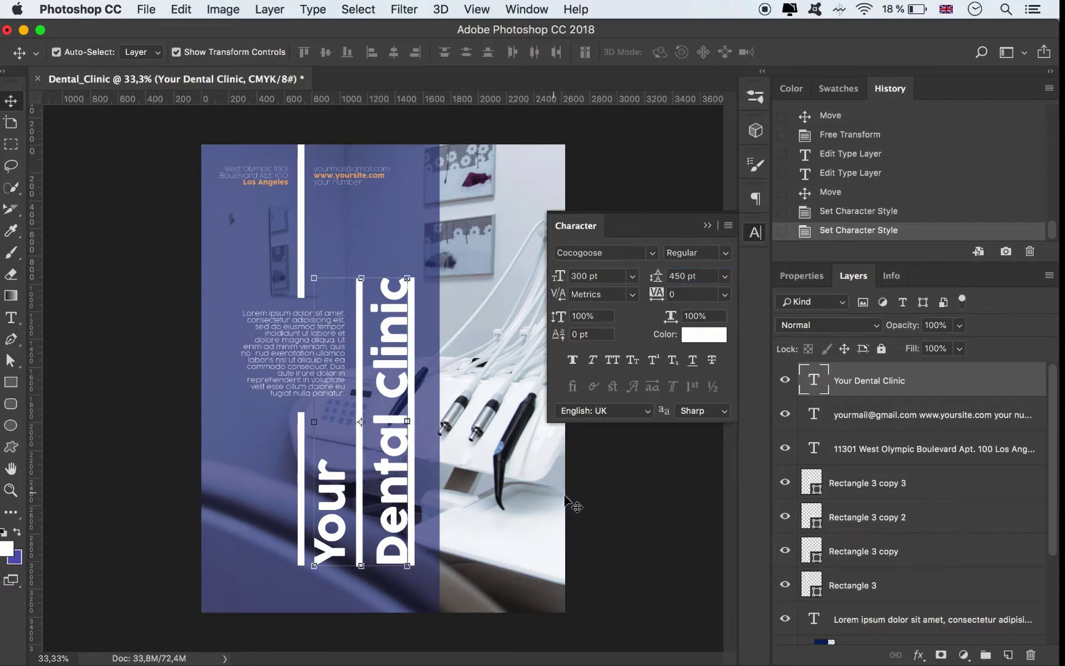
With the title layer locked, centre the middle white bar between the title lines and move the outer bar clear of "Dental Clinic"
left_click(623, 528)
left_click(934, 377)
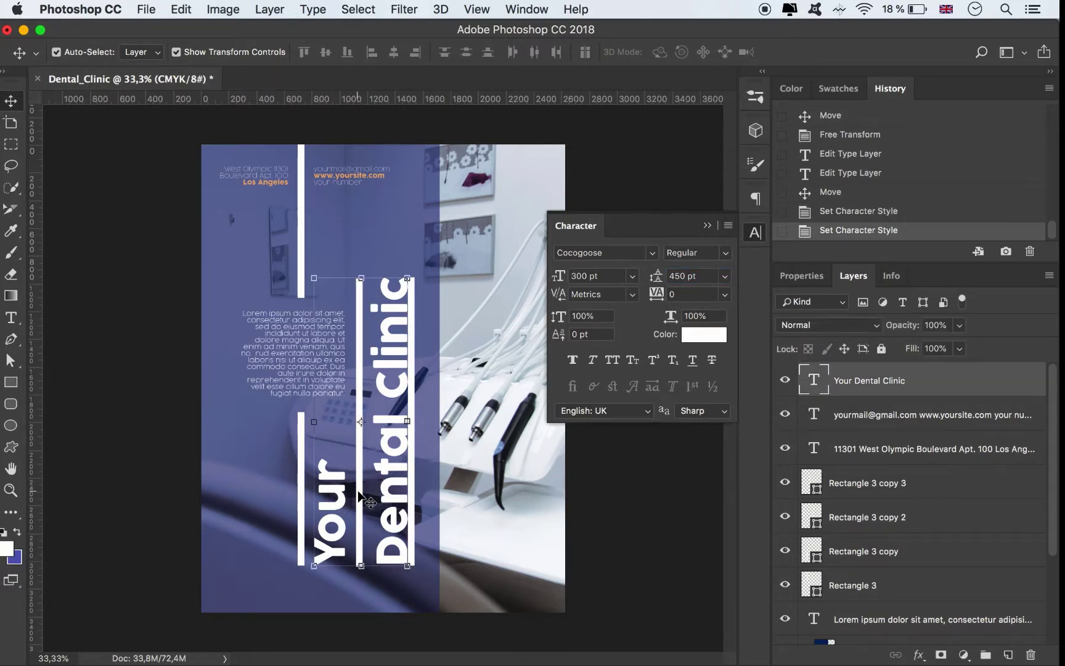
left_click(883, 349)
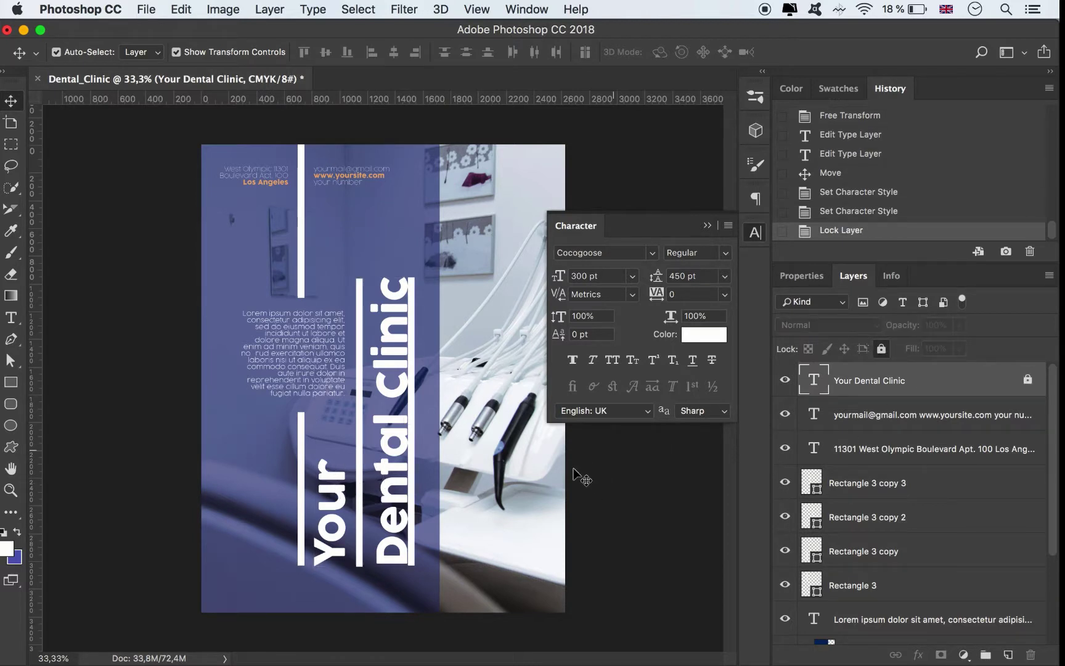
left_click(362, 498)
left_click_drag(362, 499, 362, 502)
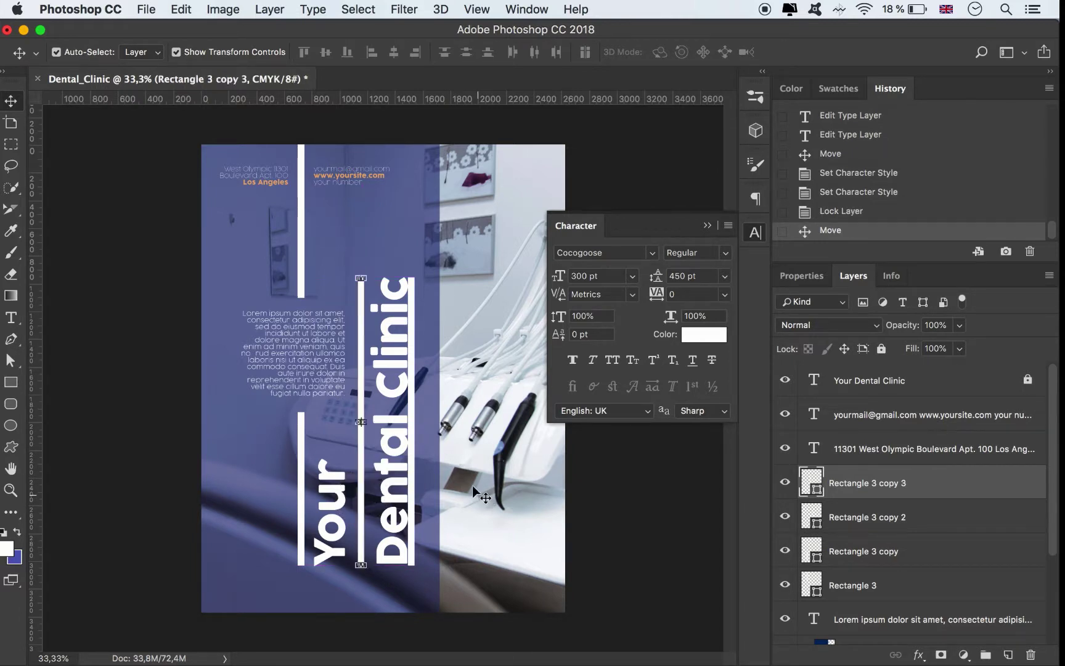
left_click(411, 407)
left_click_drag(412, 404, 425, 406)
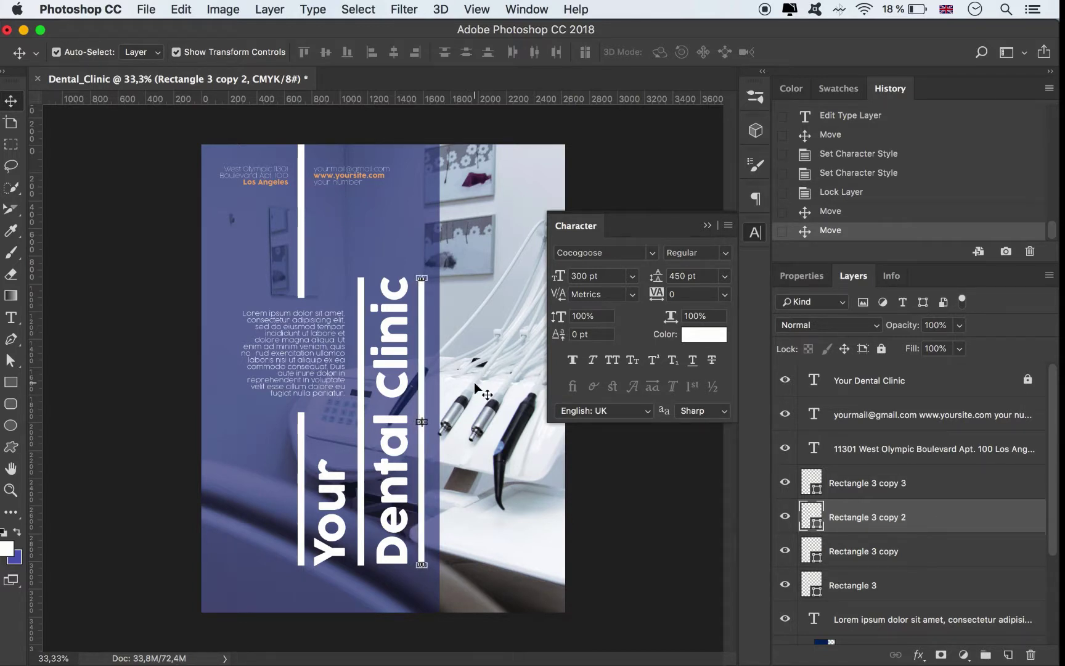
Shorten the middle white bar to about 37.2% of its height so it matches the length of "Your", and commit the transform
left_click(360, 348)
left_click_drag(361, 277, 360, 457)
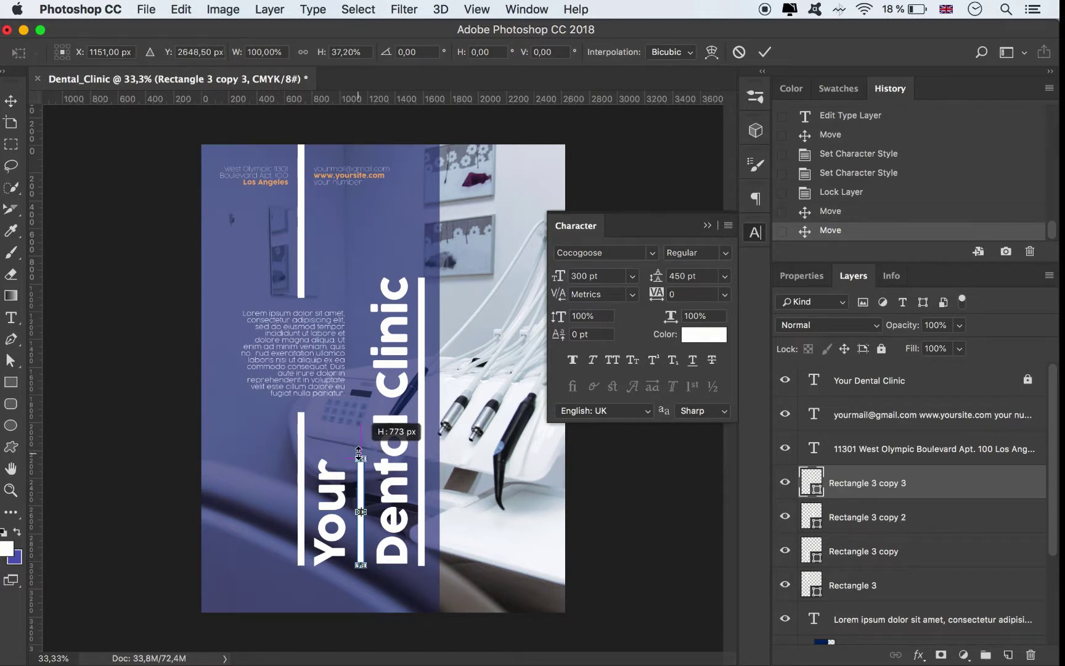
left_click(764, 52)
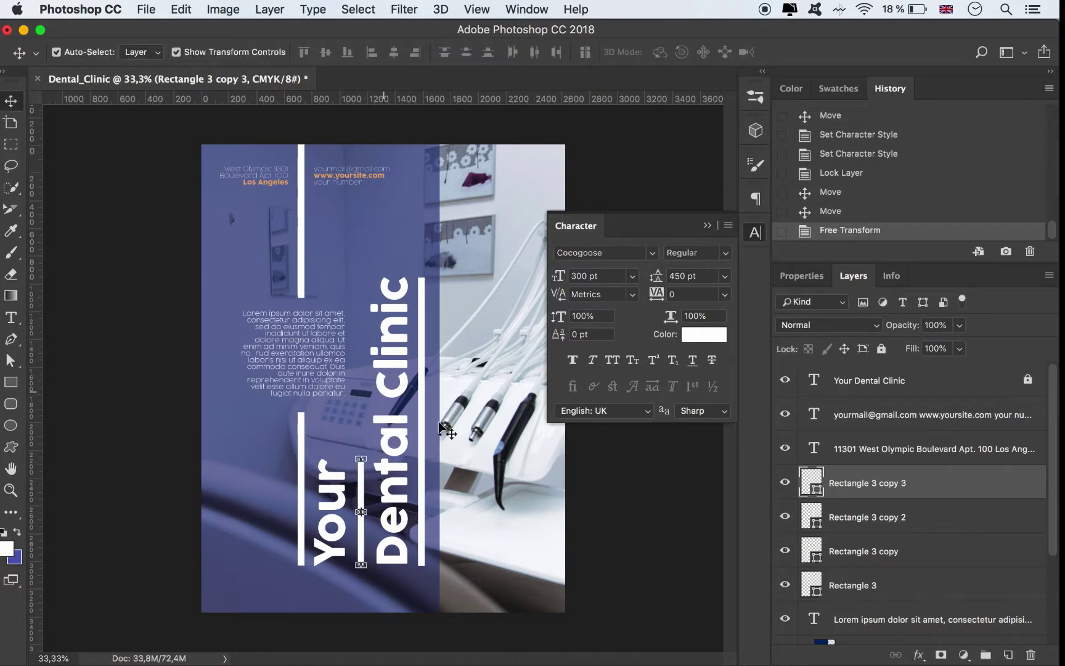
Widen the Lorem ipsum paragraph's text box to about 860 px so it ends near the middle bar, and unlock the title layer
left_click(322, 373)
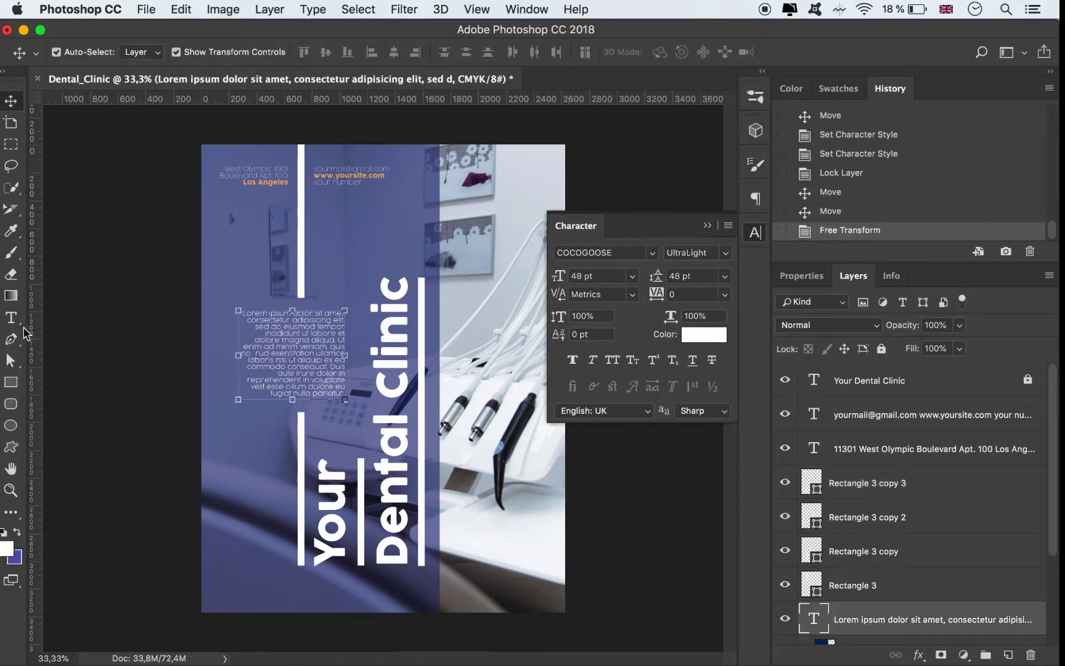
key("t")
left_click(322, 366)
left_click_drag(345, 354, 360, 353)
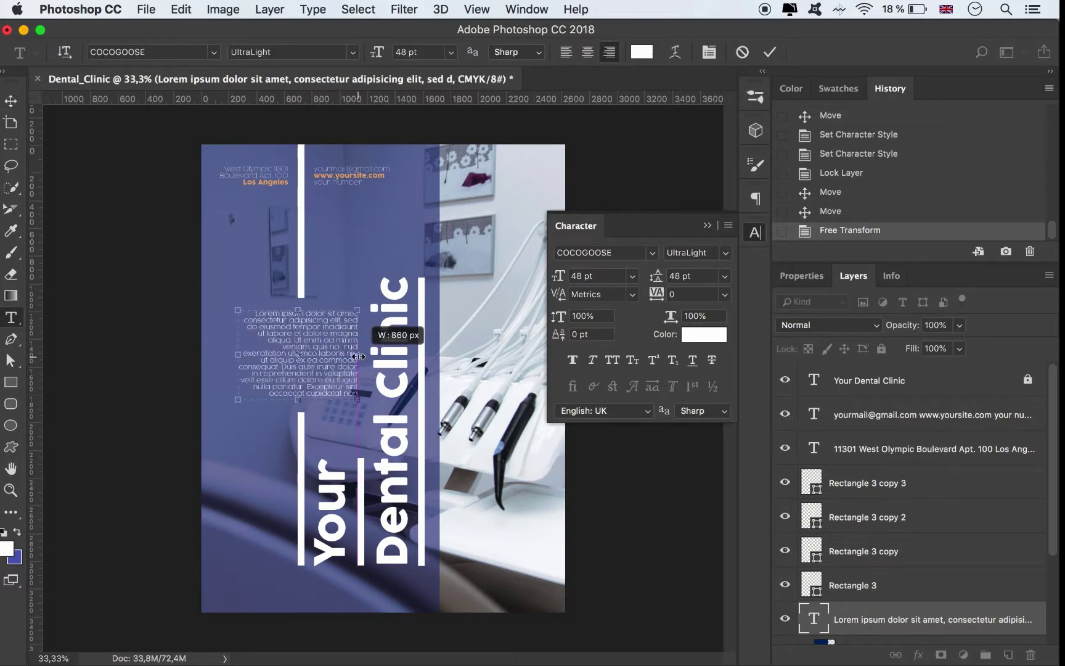
left_click(770, 52)
left_click(1027, 380)
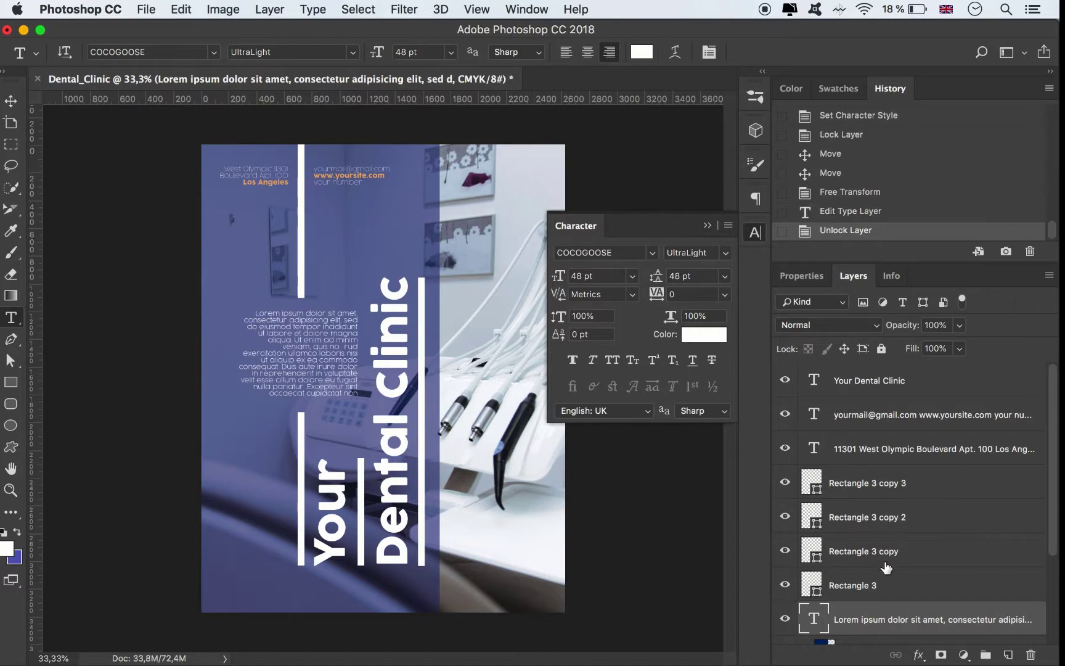
Move the Lorem ipsum layer directly below the address layer and group the four text layers as "Text"
left_click_drag(873, 616, 894, 445)
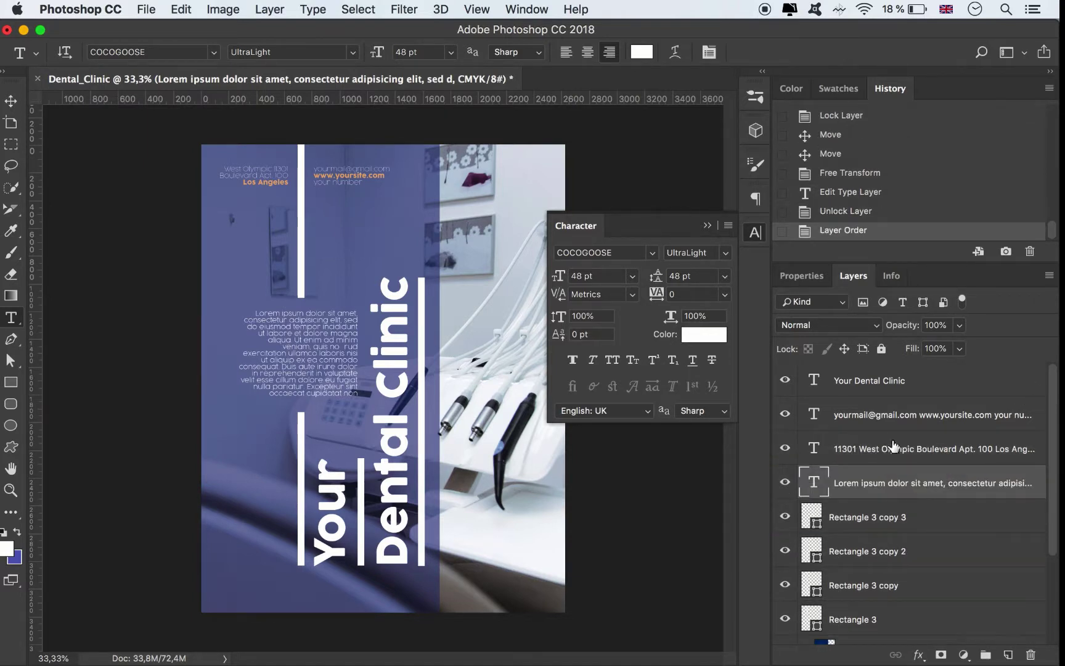
left_click(886, 381, "shift")
left_click(985, 654)
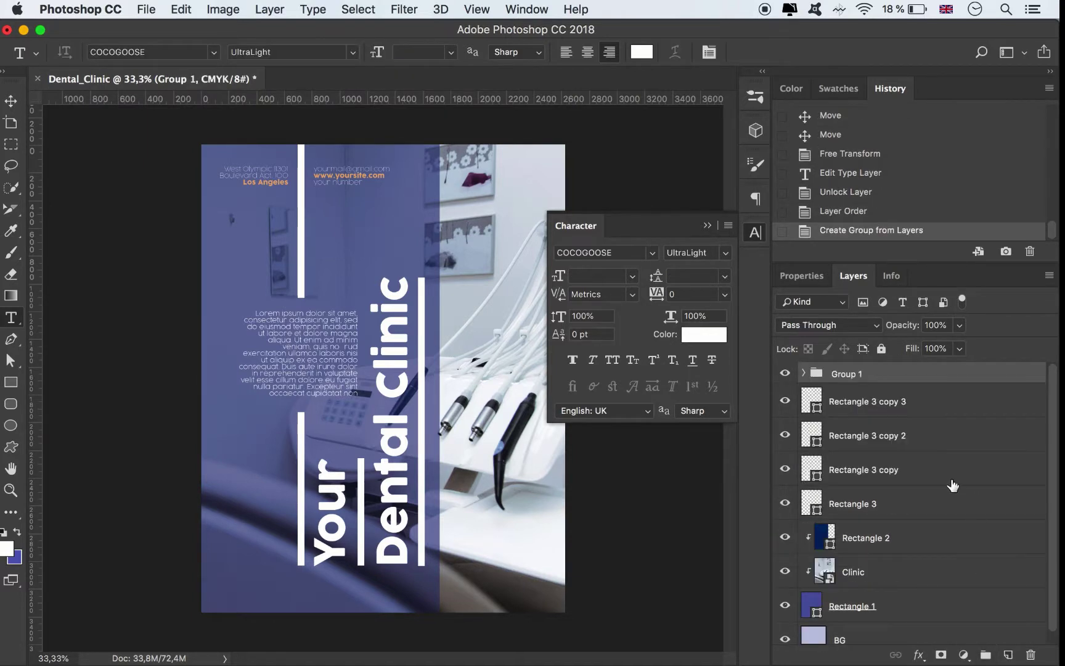
double_click(844, 375)
type("Text")
key("Return")
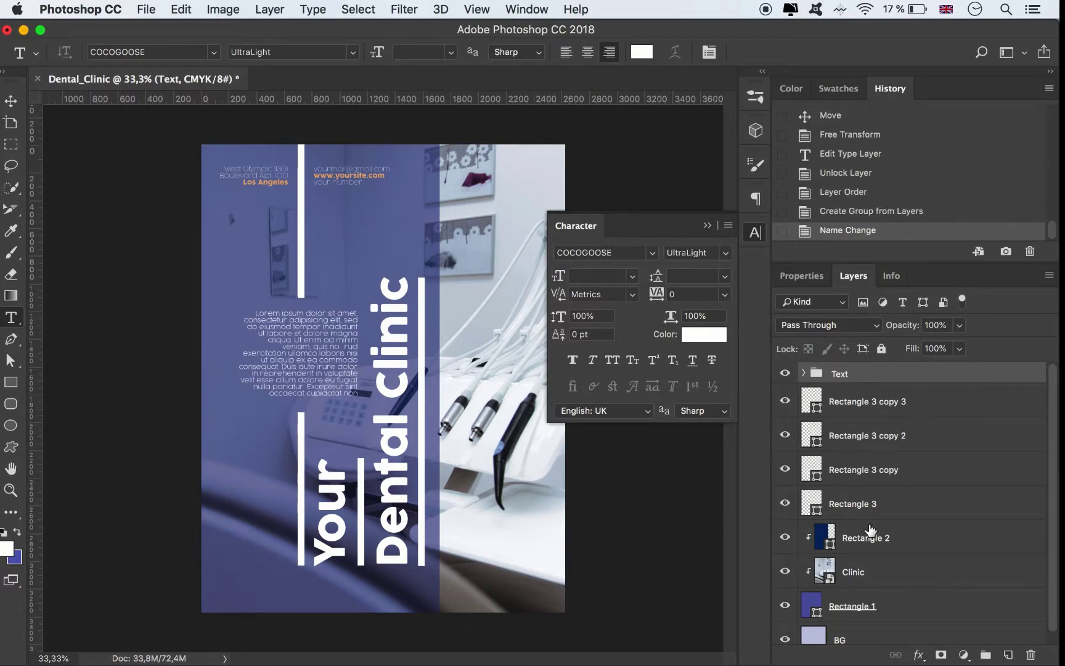
Rename the Rectangle 3 layer and its three copies as "Line"
double_click(853, 509)
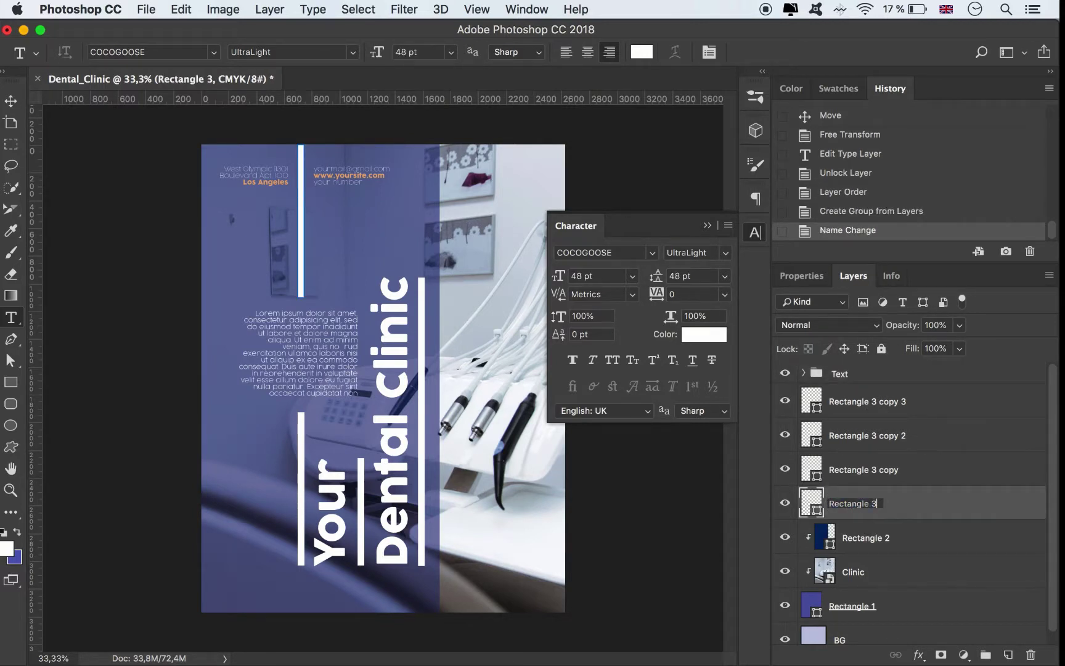
key("super+a")
type("Li")
key("Return")
double_click(859, 471)
type("Line")
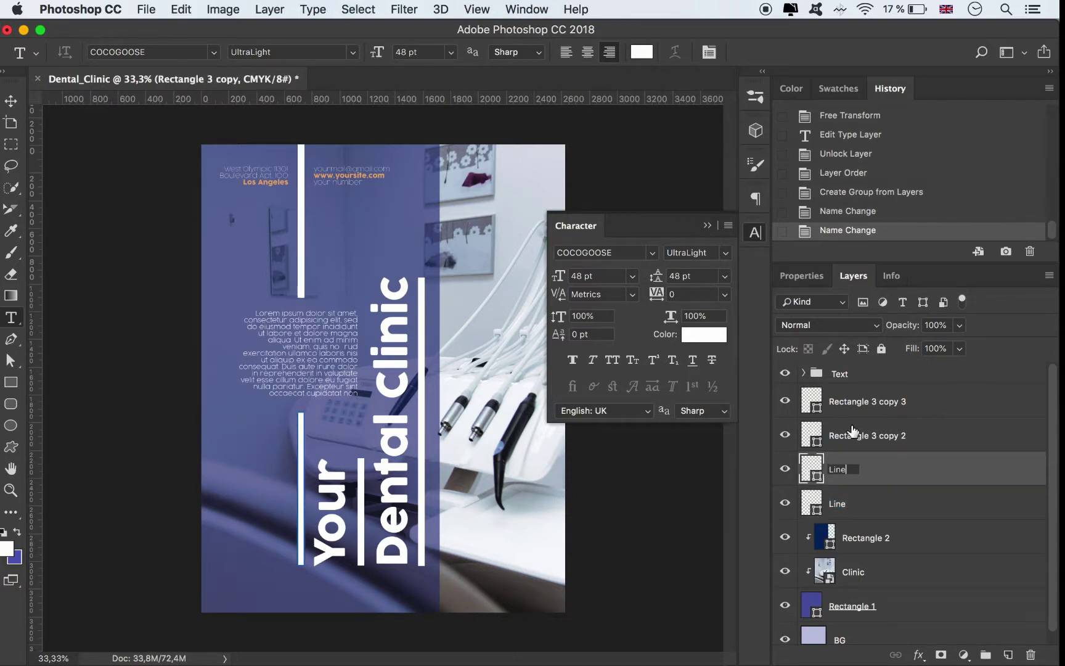
key("Return")
double_click(856, 436)
type("Line")
key("Return")
double_click(854, 402)
type("Line")
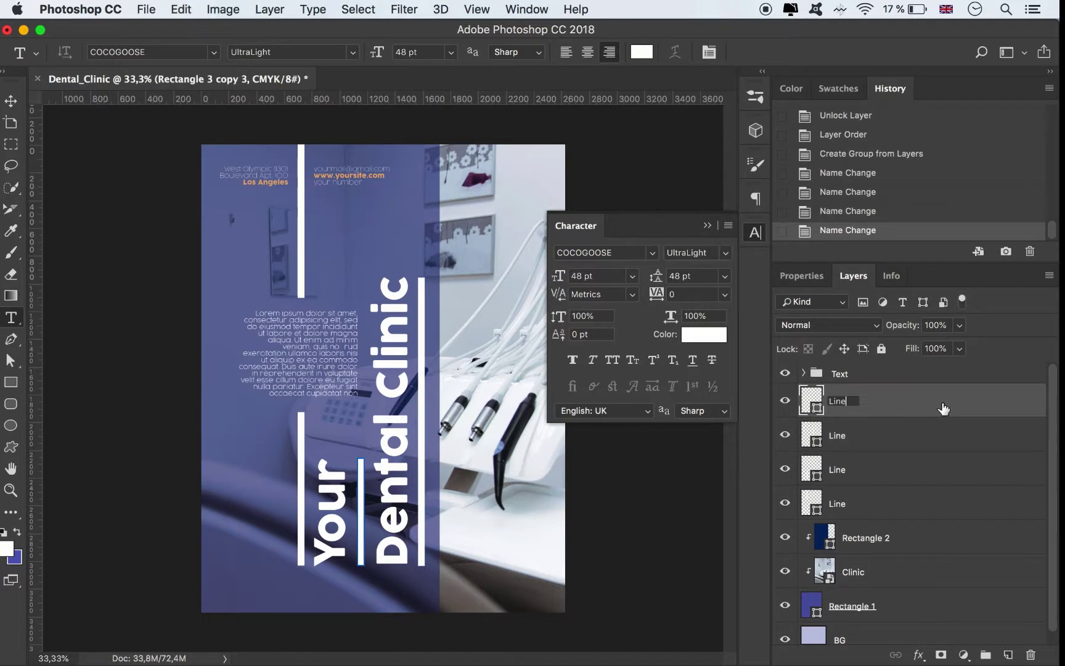
key("Return")
Rename the blue overlay layer Rectangle 2 as "Color"
double_click(866, 537)
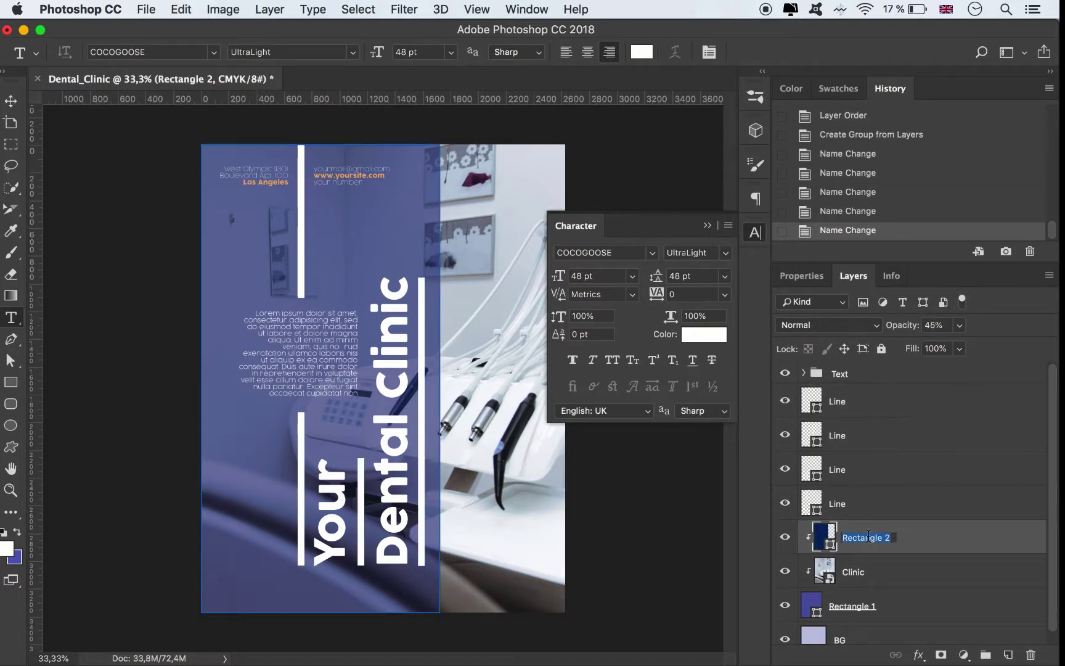
type("Color")
key("Return")
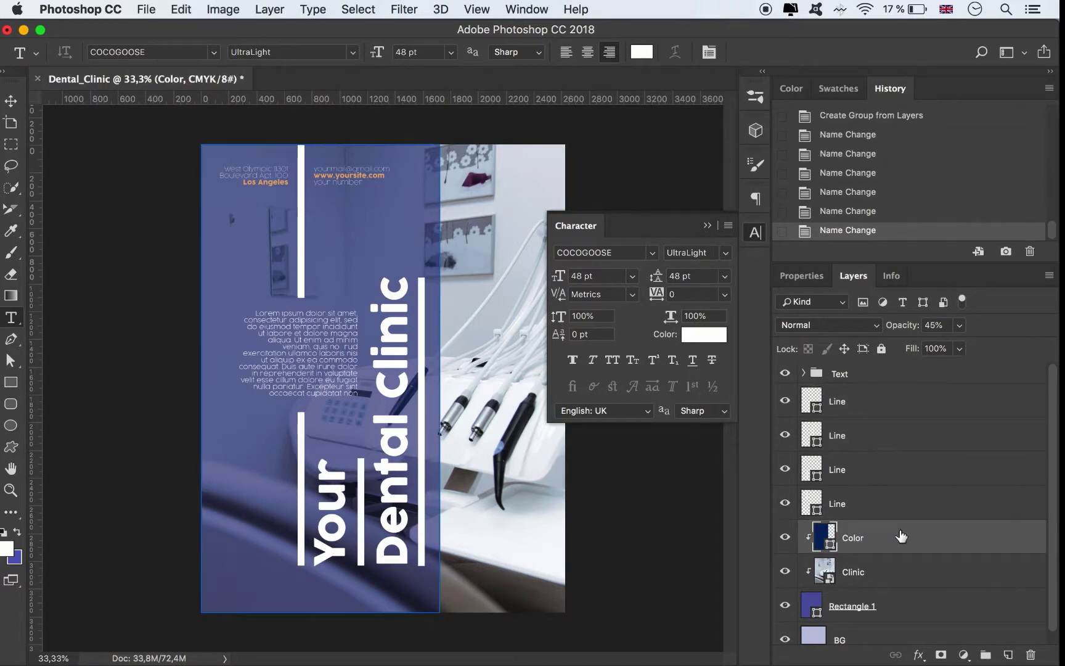
Group the four Line layers, Color, Clinic and Rectangle 1, and name the group "Objects"
left_click(873, 410)
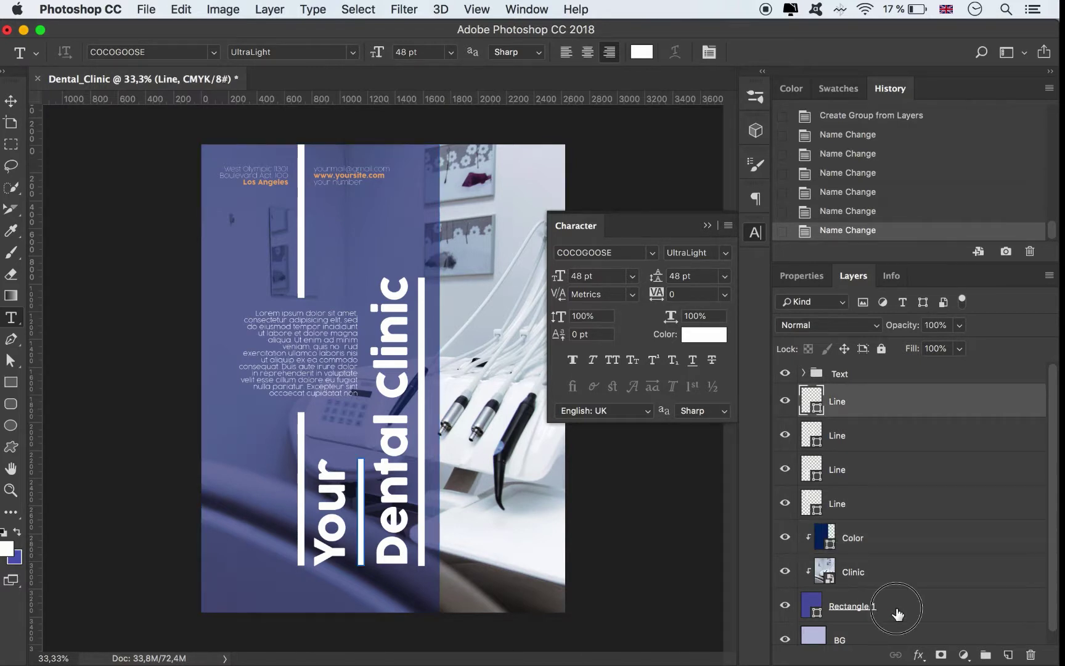
left_click(894, 610, "shift")
left_click(985, 655)
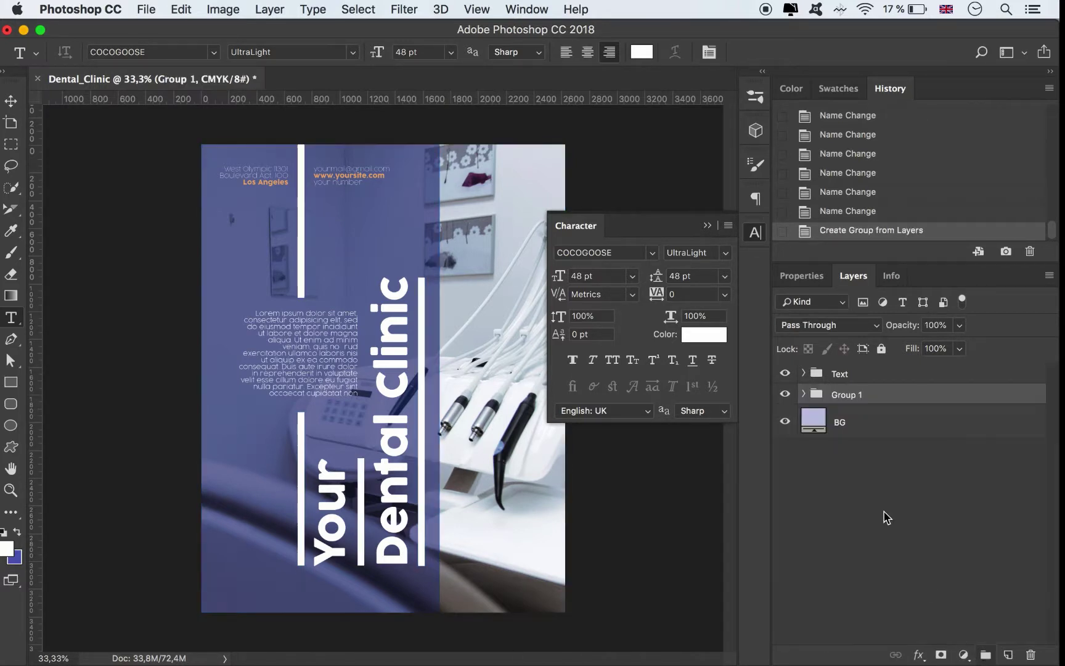
double_click(848, 393)
type("Objects")
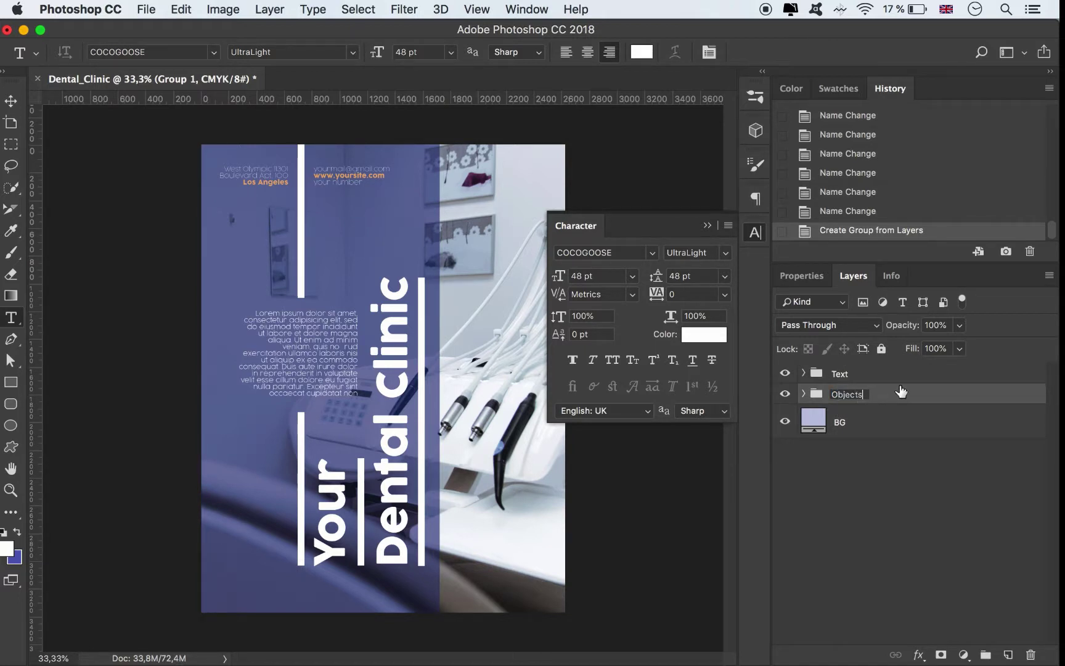
key("Return")
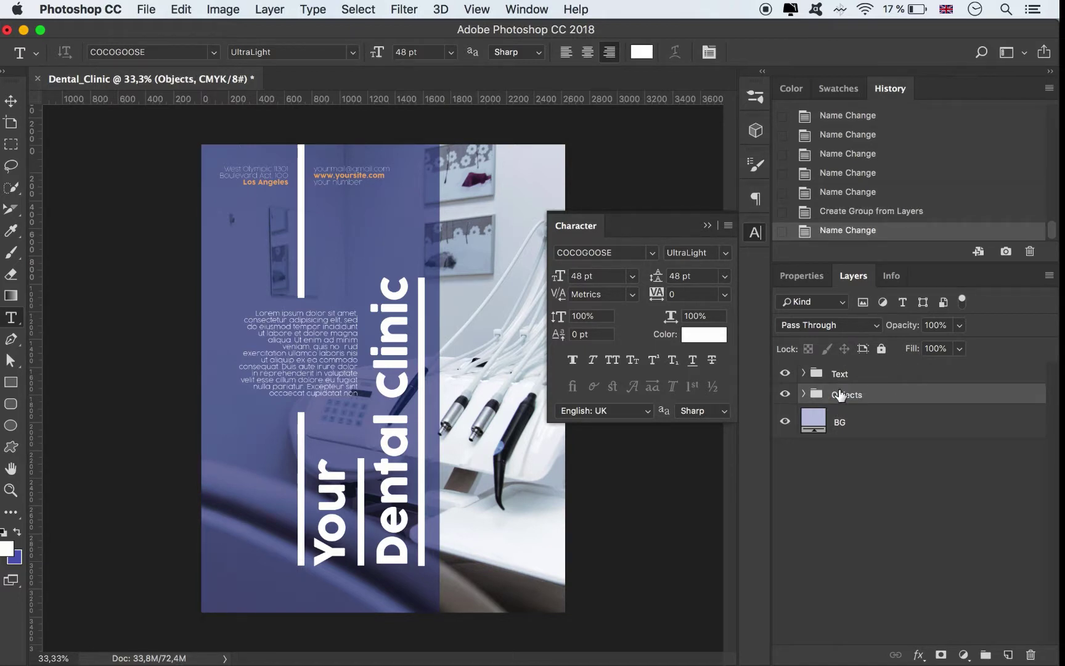
Enlarge the Clinic photo to about 105%, shift it left so more of the dental equipment sits under the overlay, and commit the transform
left_click(708, 227)
left_click(10, 100)
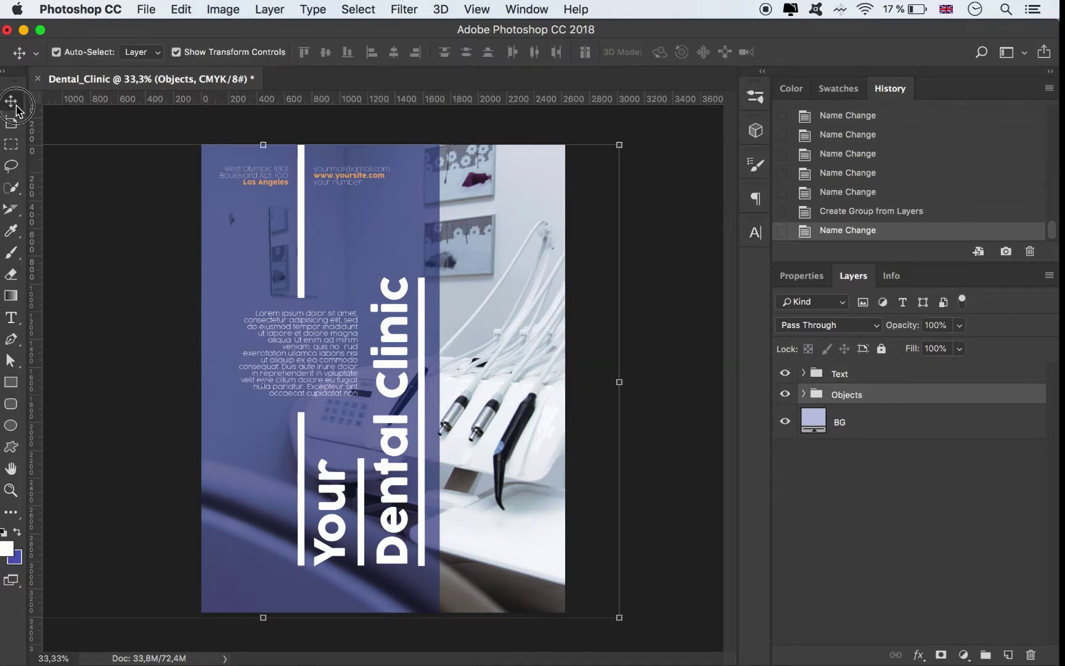
left_click(530, 319)
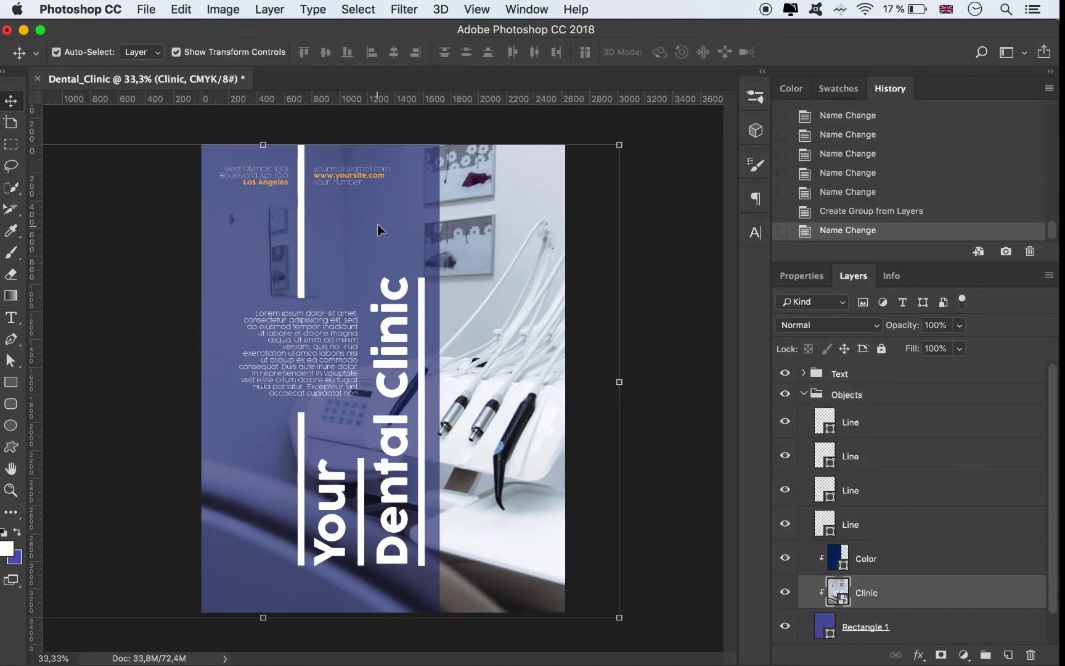
left_click_drag(619, 144, 632, 137)
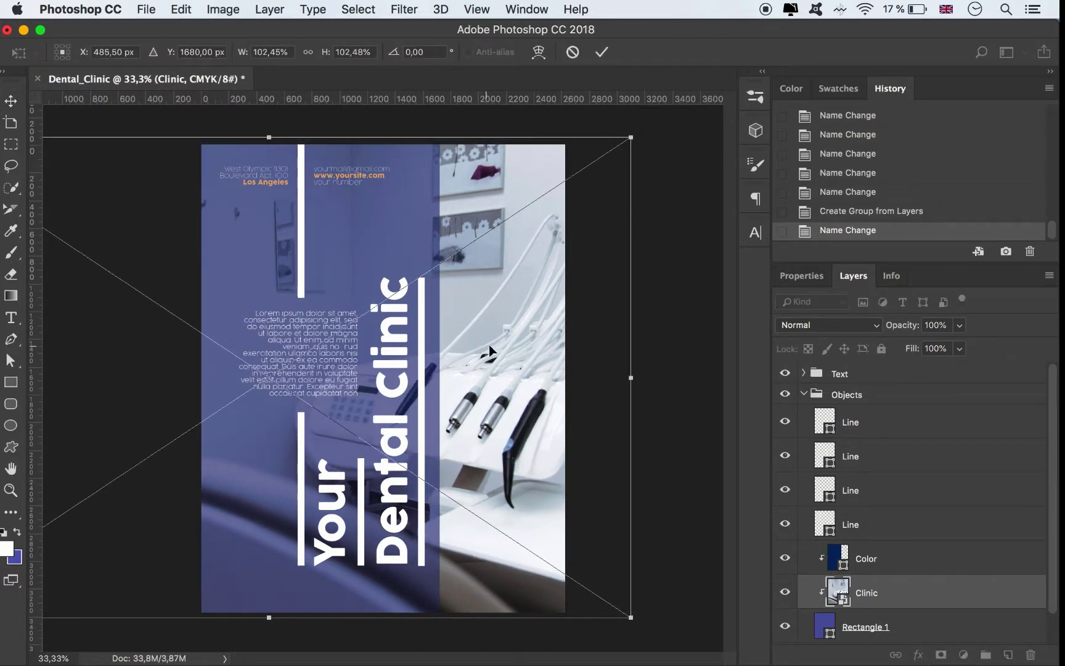
left_click_drag(486, 346, 439, 346)
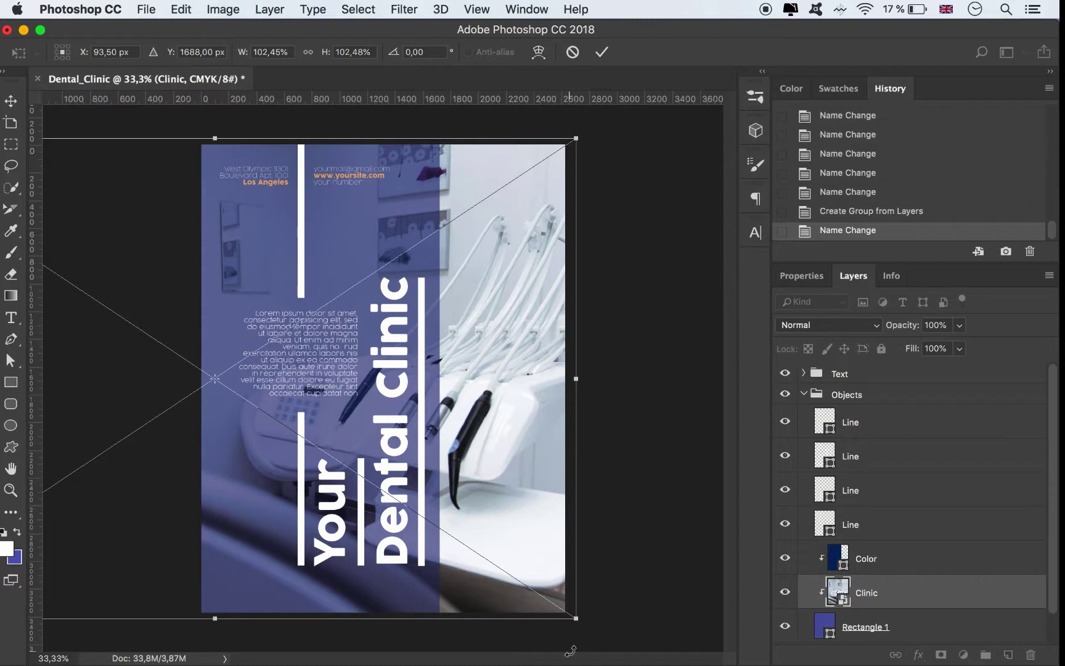
left_click_drag(576, 617, 600, 630)
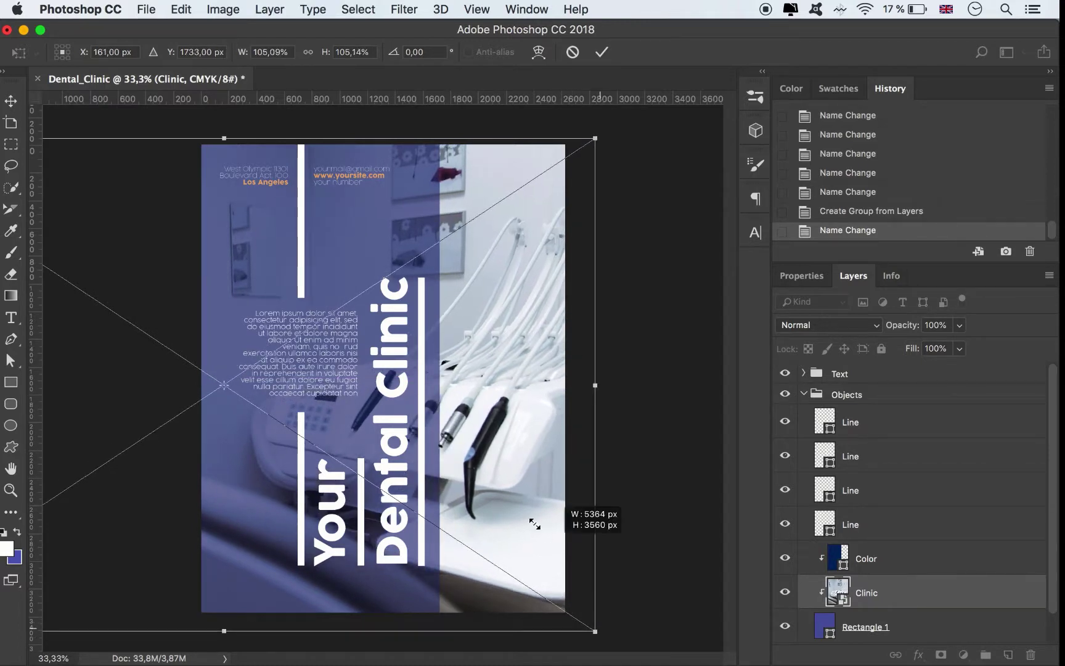
left_click_drag(533, 517, 524, 514)
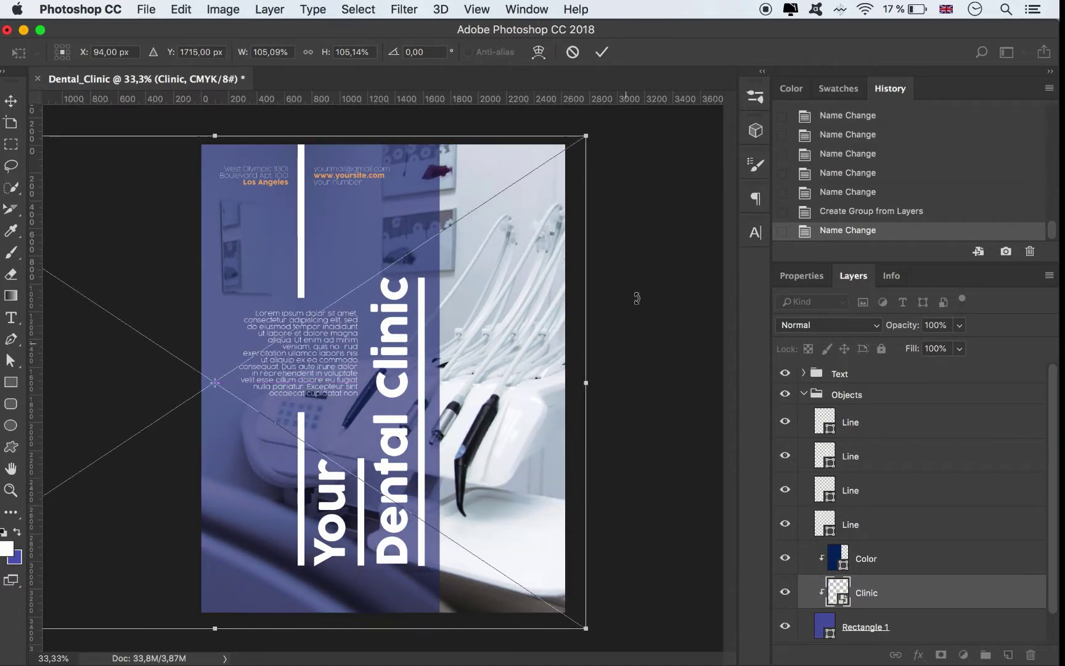
left_click(603, 52)
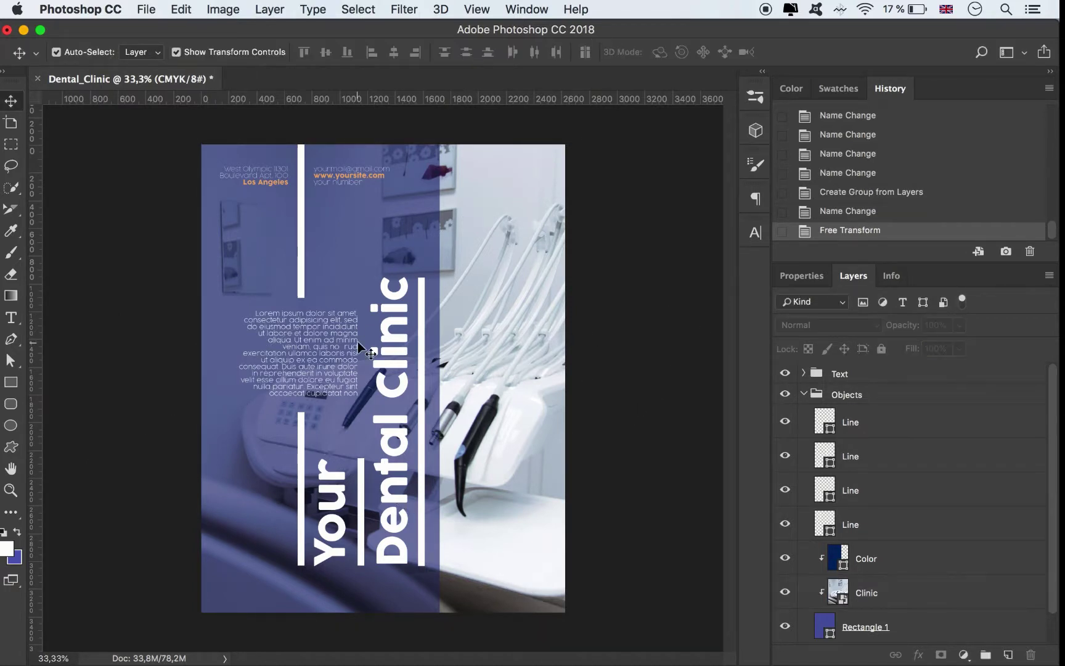
Draw a rectangle about 311 px wide and 645 px high in the upper-right corner of the flyer
left_click(7, 384)
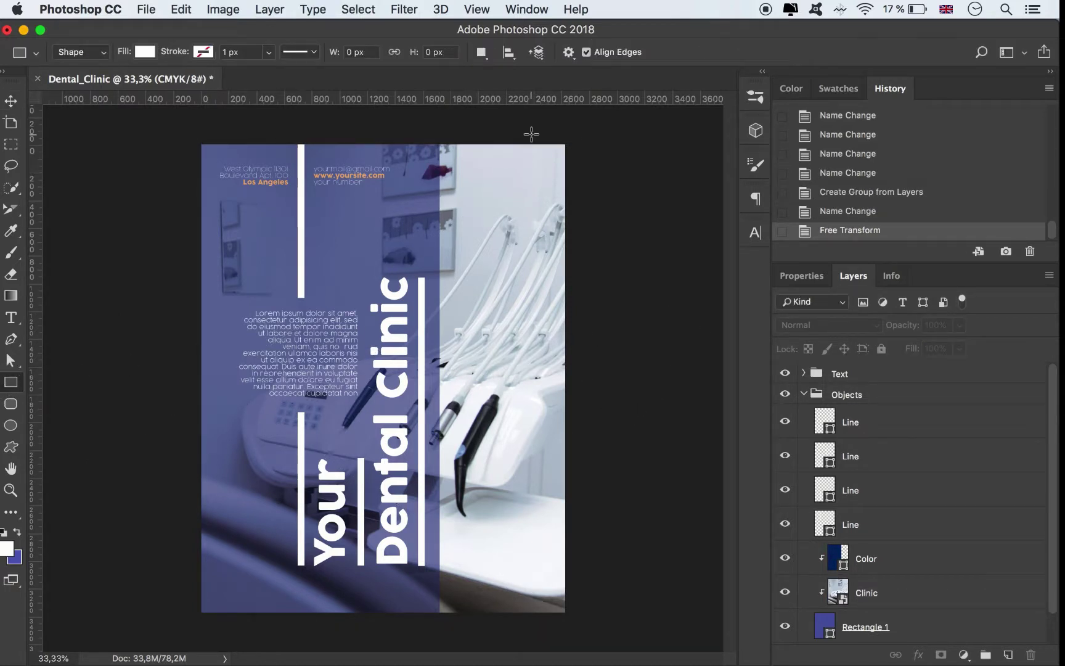
left_click_drag(523, 144, 566, 232)
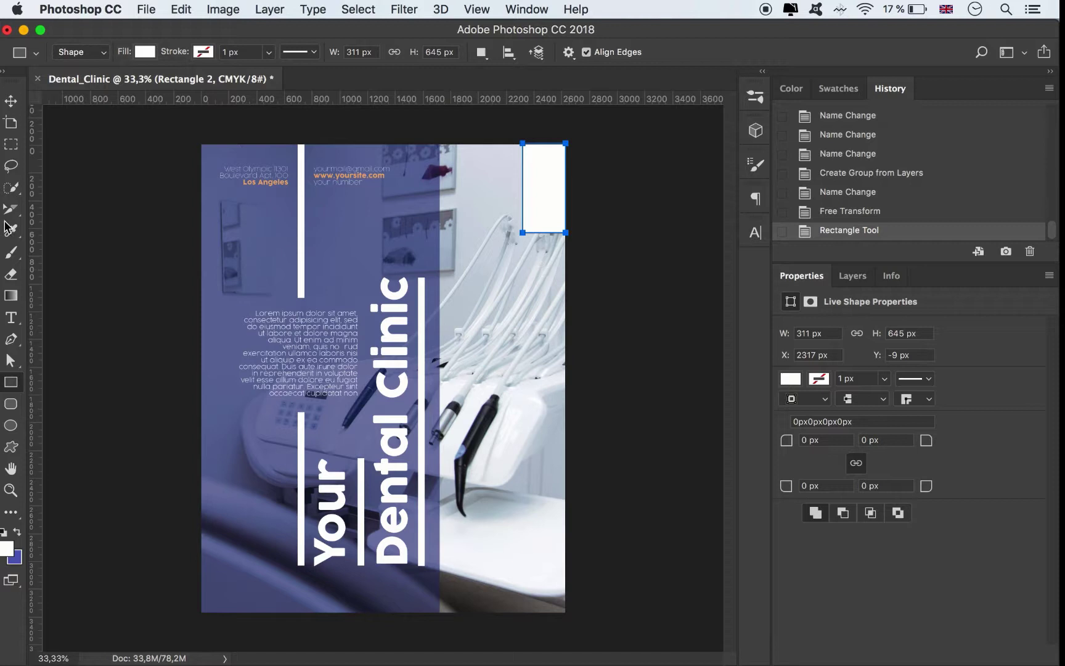
left_click(145, 51)
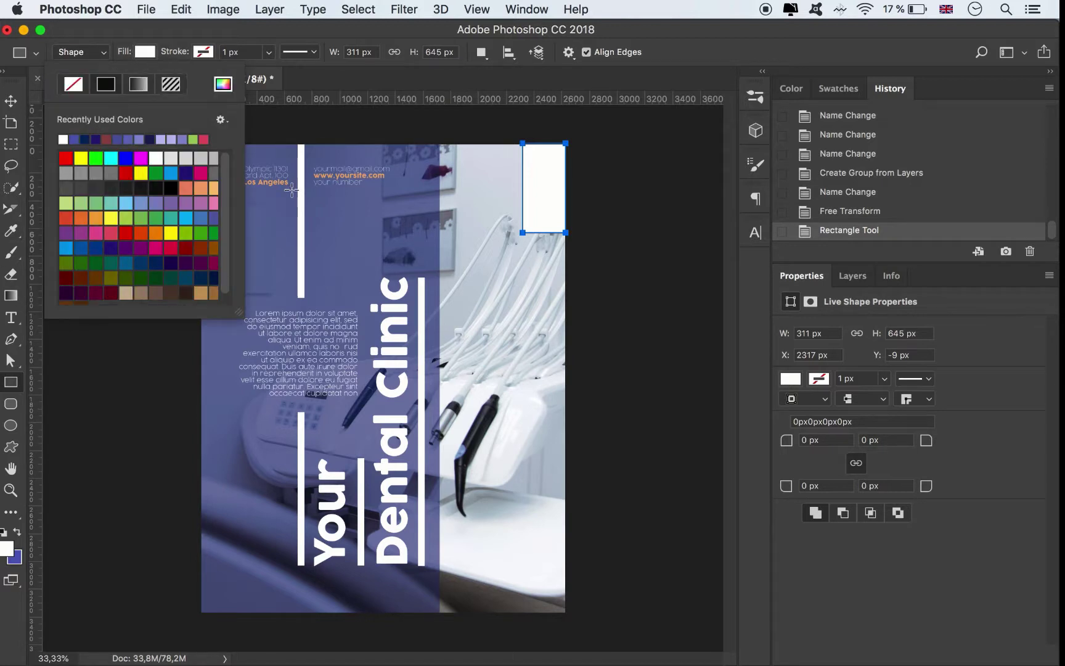
left_click(7, 105)
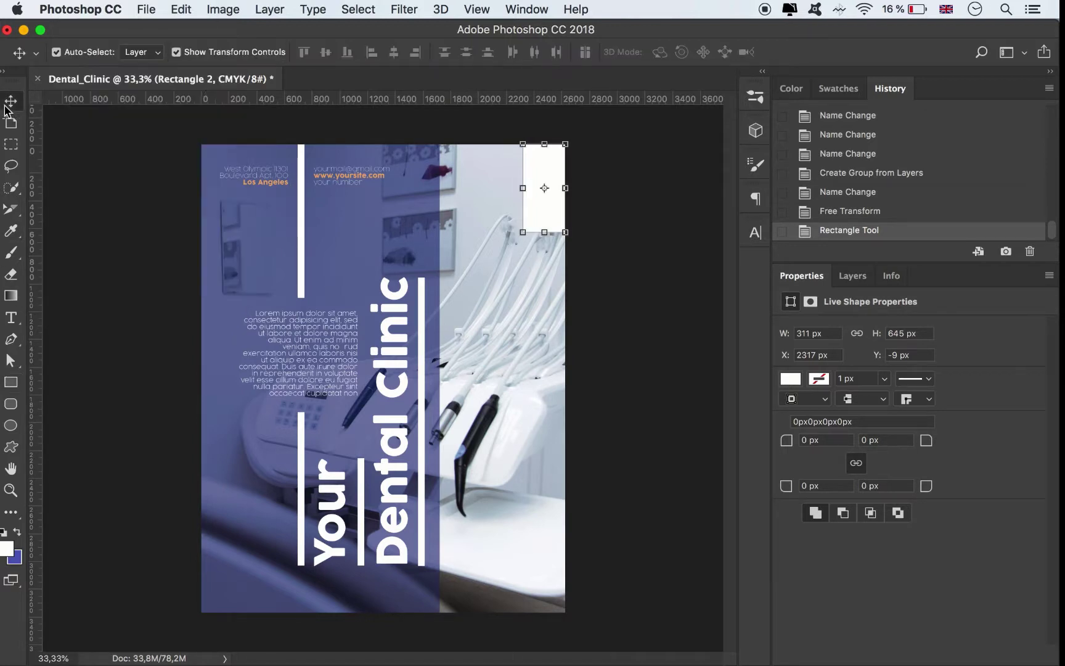
key("super+plus")
key("super+plus")
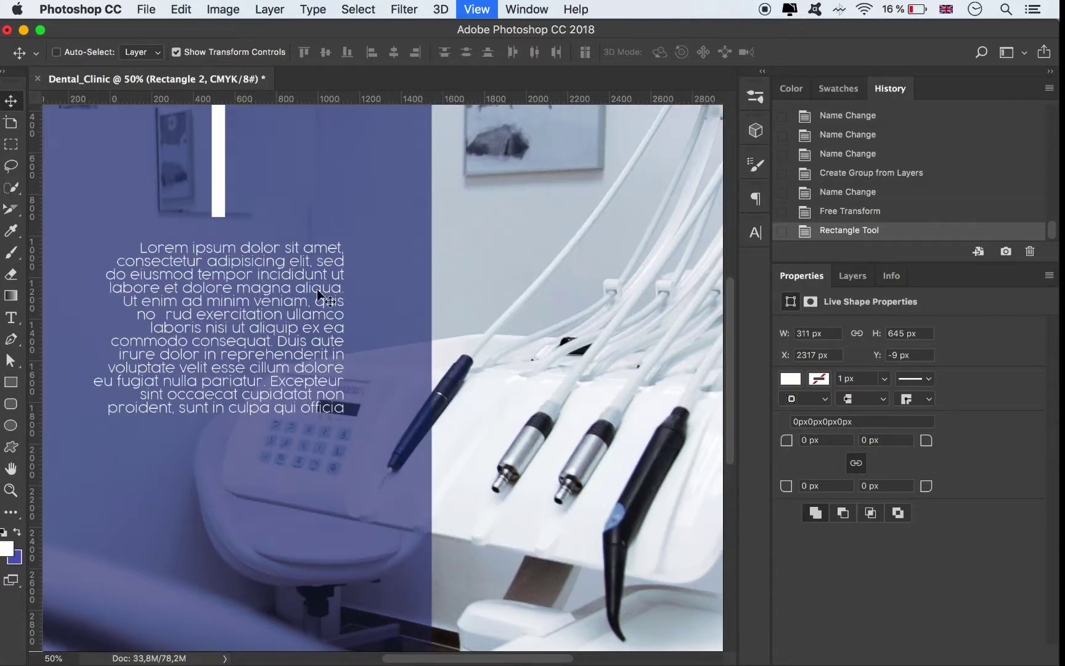
scroll(57, 462, "up", 5)
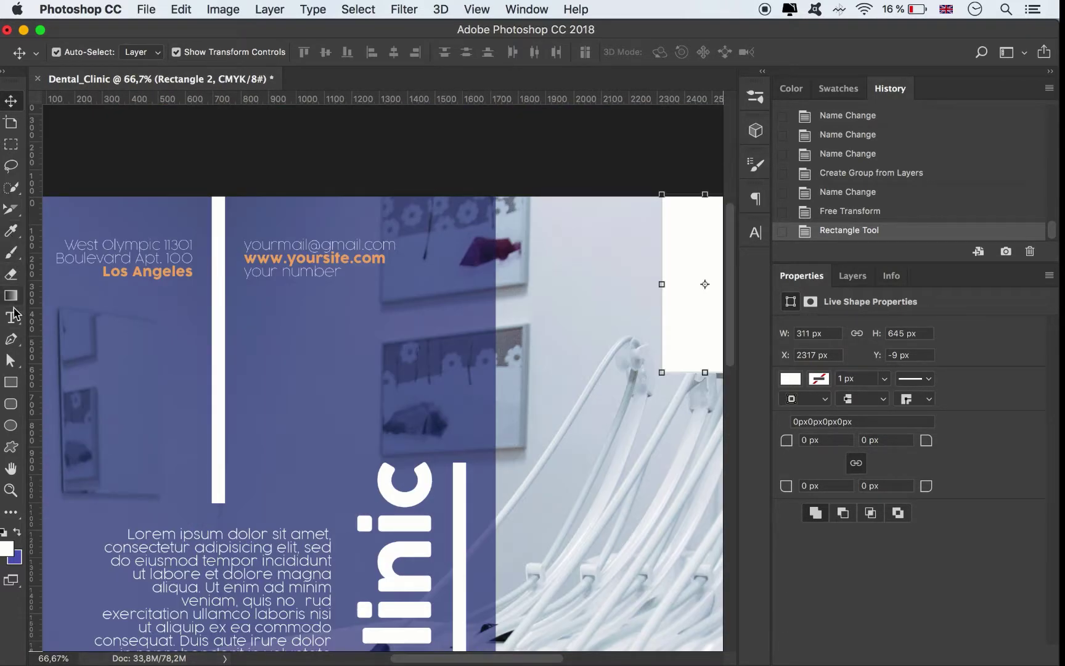
left_click(11, 361)
left_click(210, 53)
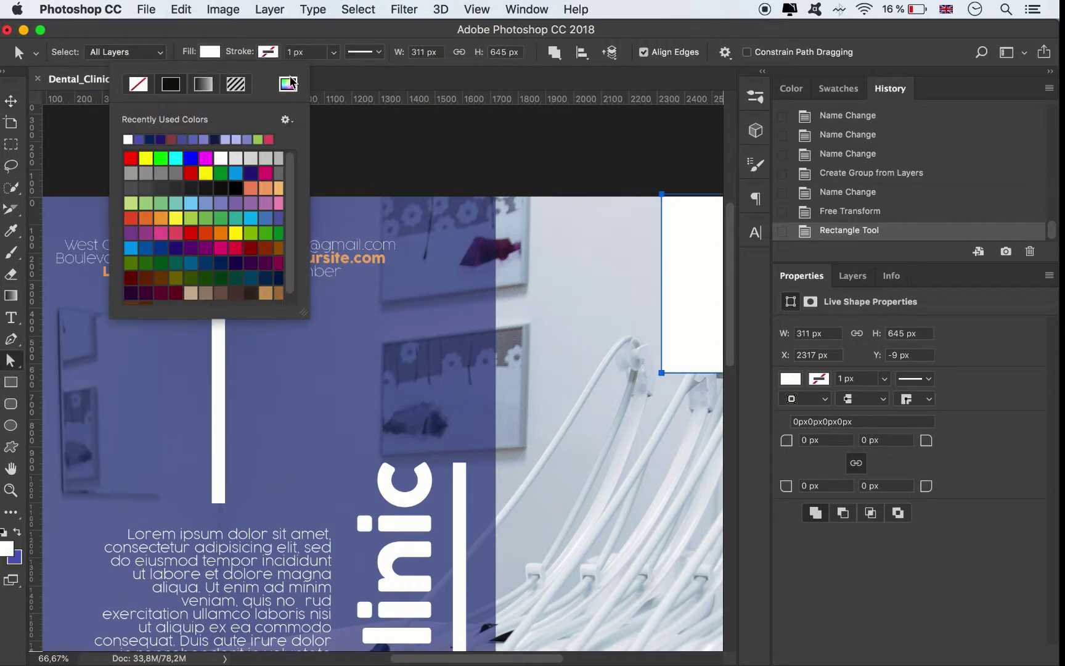
left_click(288, 85)
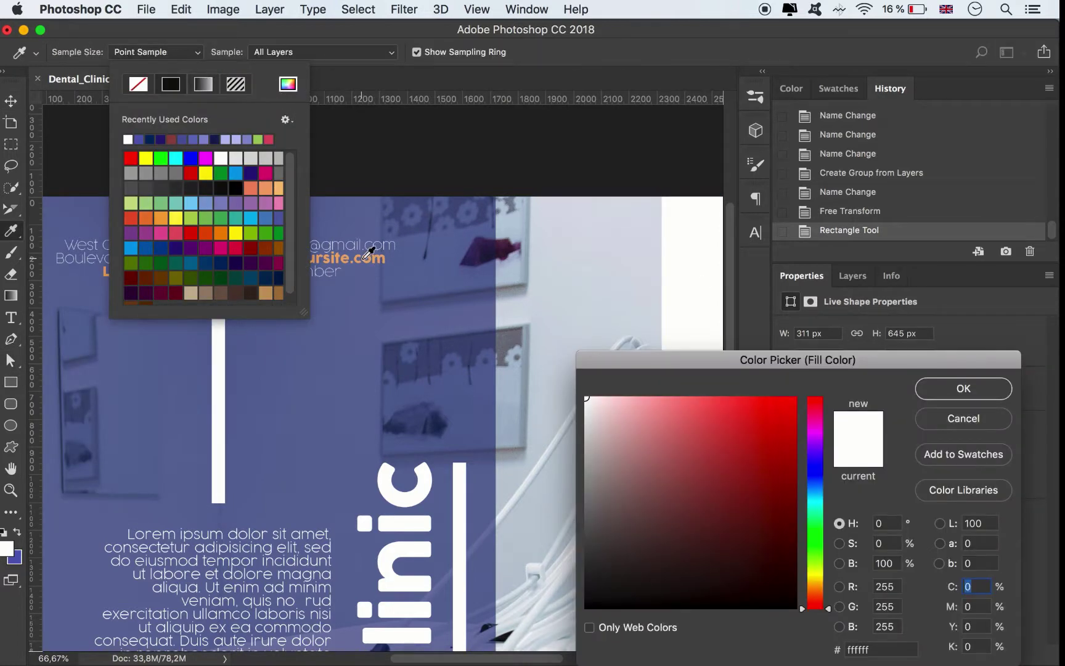
left_click(364, 258)
left_click(963, 388)
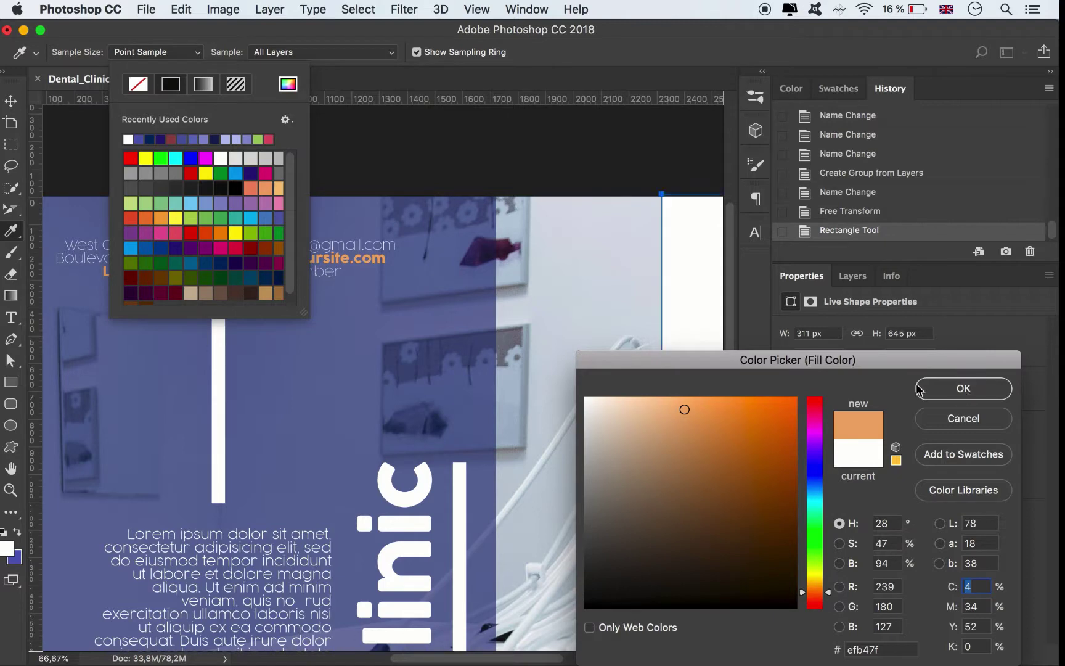
Reduce the orange rectangle's height to about 98.6% so its top edge meets the page edge, and commit the transform
left_click(11, 101)
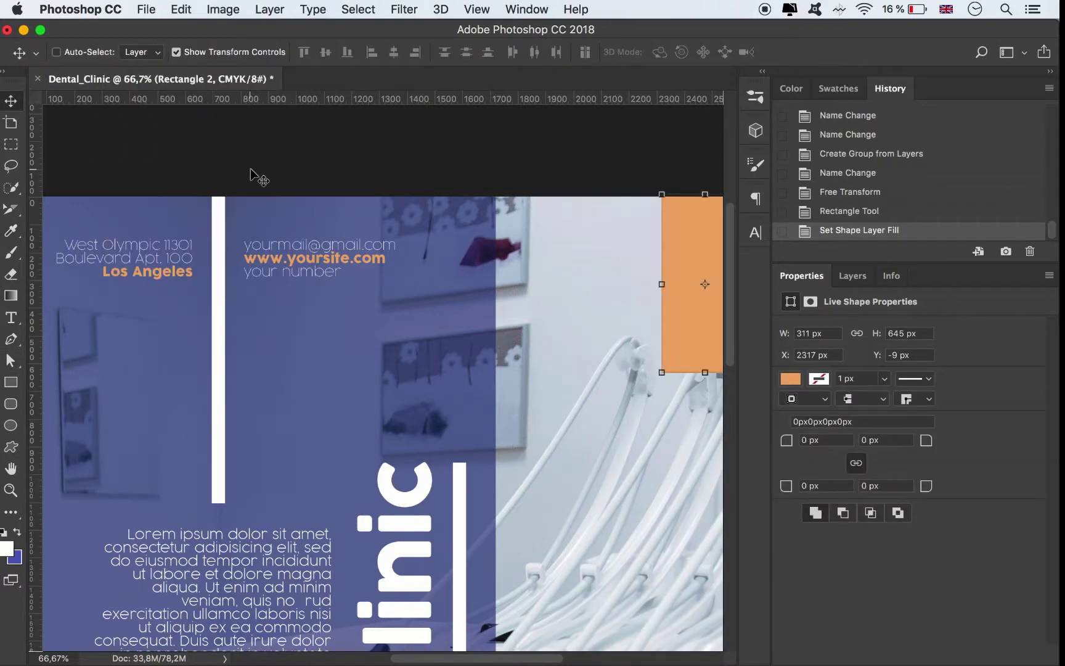
key("super+minus")
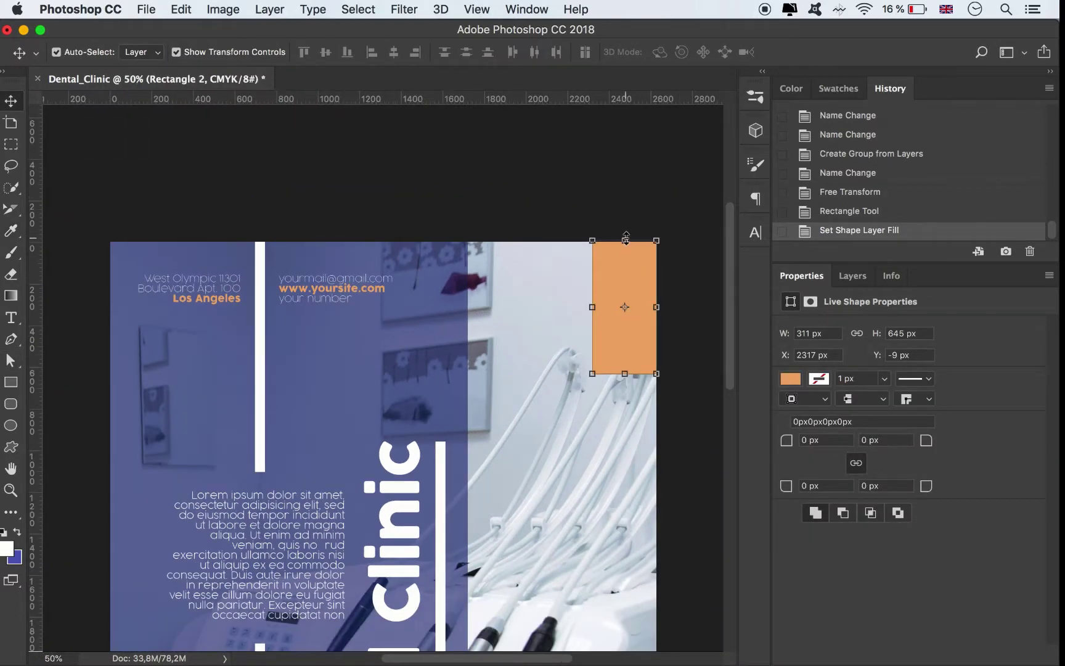
left_click_drag(625, 238, 625, 243)
left_click(854, 276)
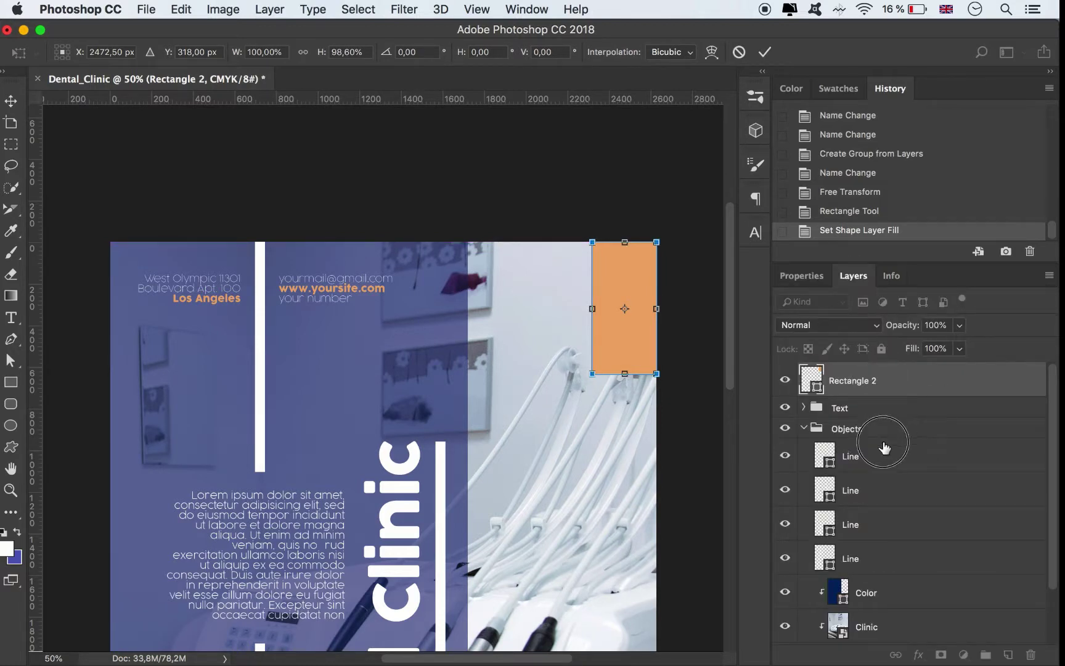
left_click(765, 52)
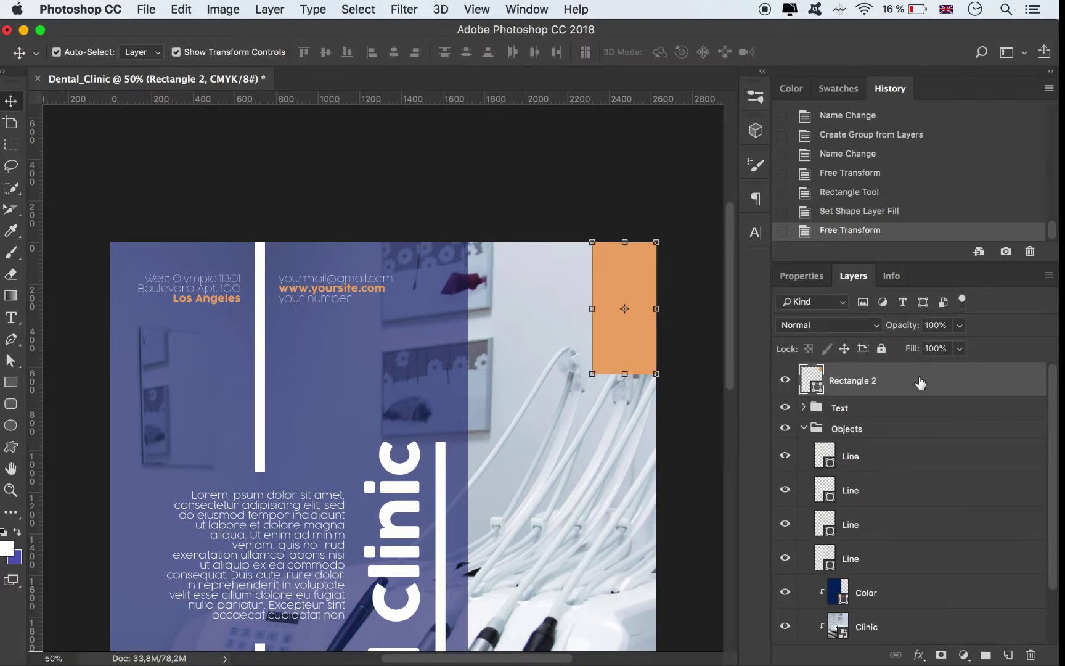
Place the orange rectangle's layer at the top of the Objects group and rename it "Color"
left_click_drag(920, 384, 906, 440)
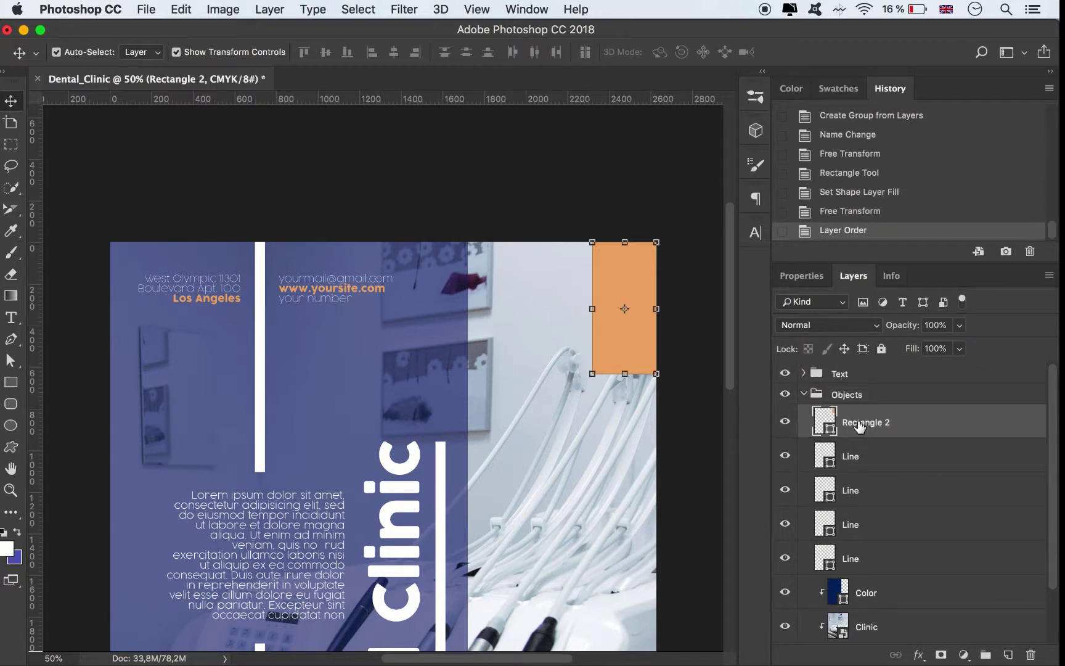
double_click(862, 422)
type("Color")
key("super+minus")
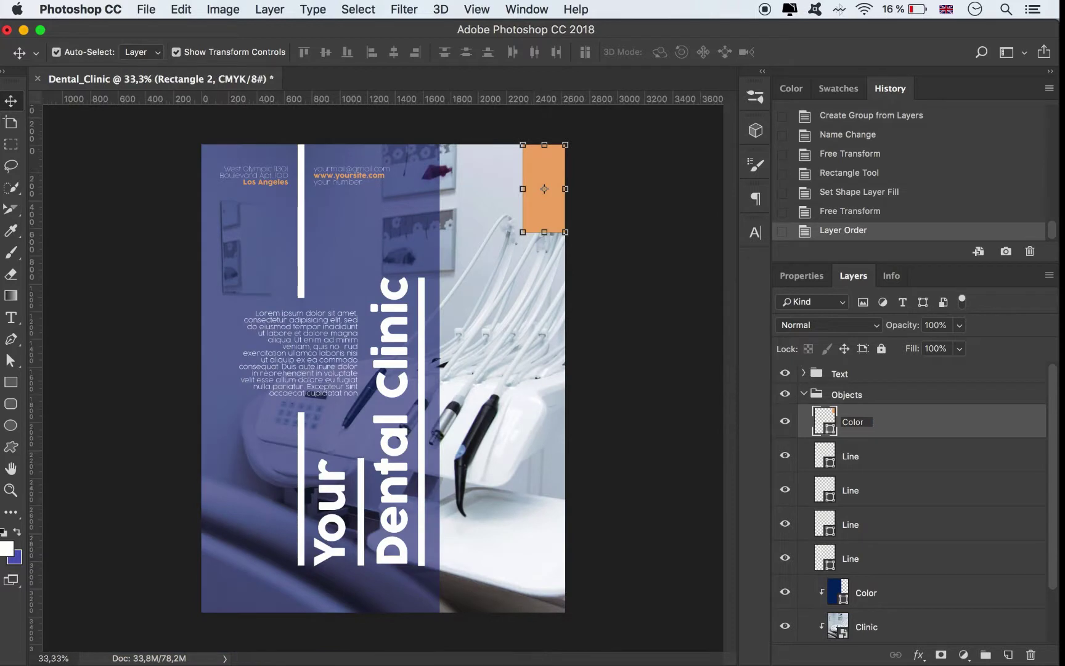
key("Return")
Set the opacity of the orange corner rectangle to 60%
left_click(959, 326)
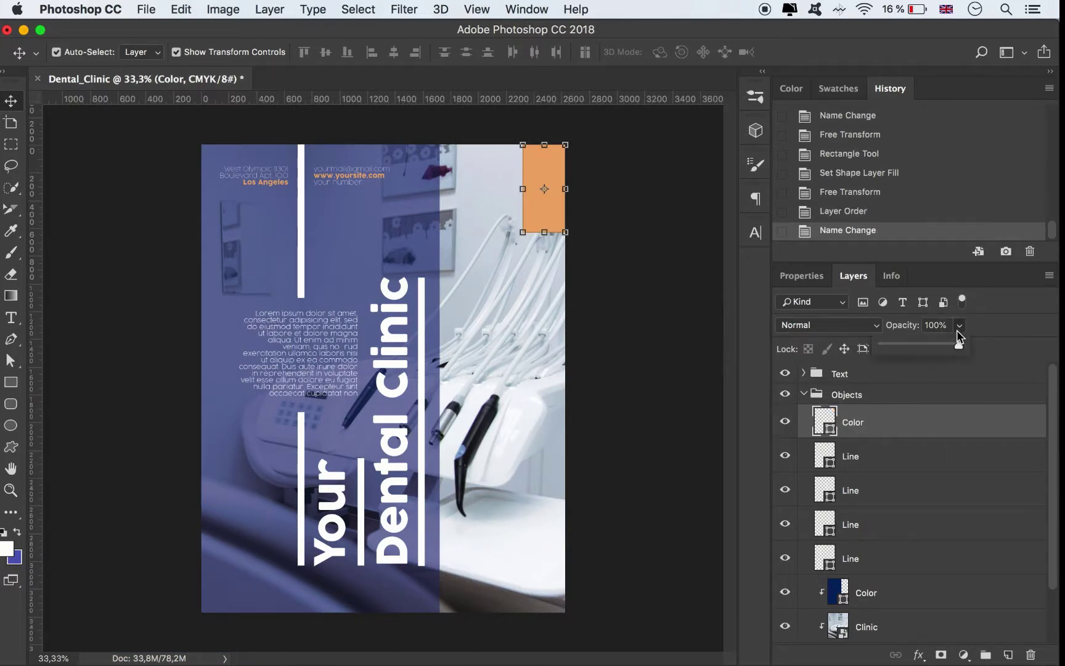
left_click_drag(944, 348, 941, 346)
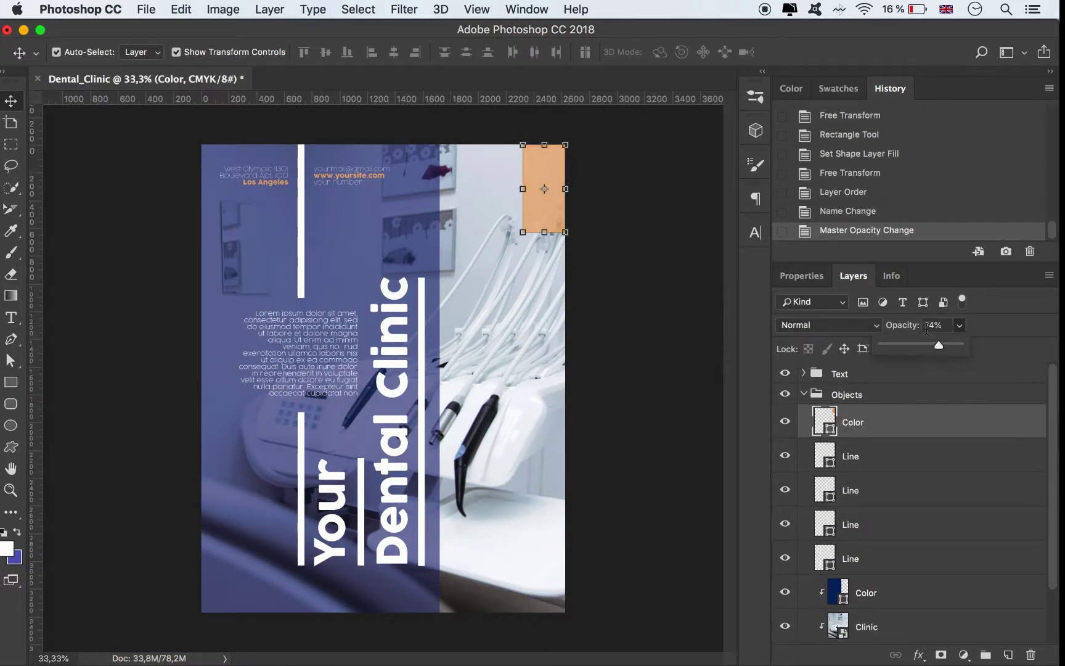
left_click(927, 327)
type("60")
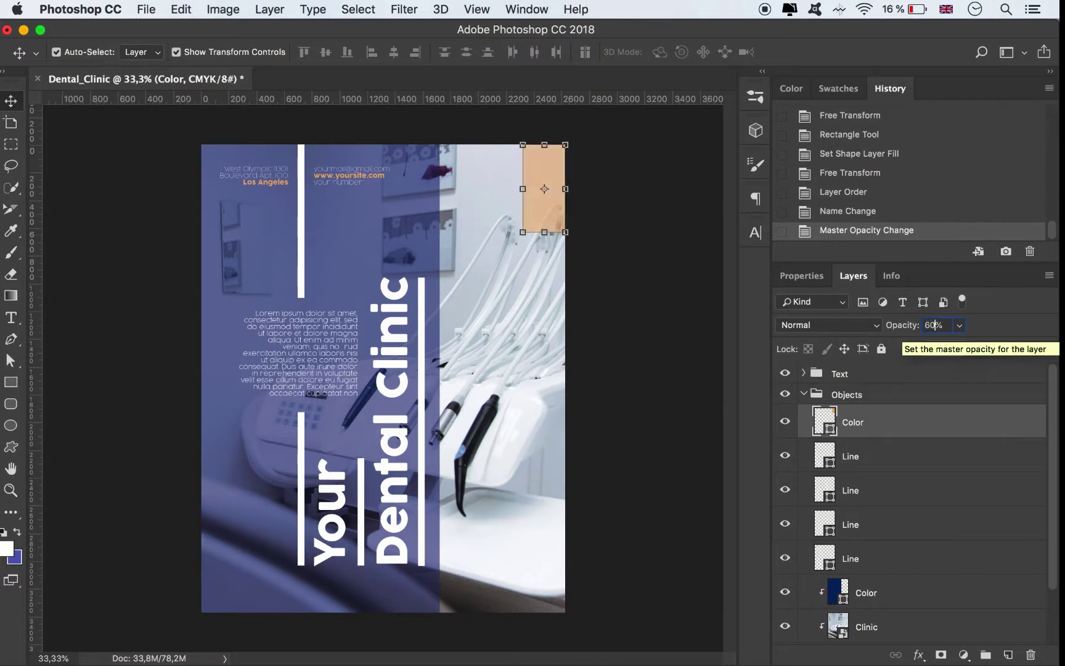
left_click(612, 250)
Duplicate the orange rectangle to the flyer's lower left edge, resize the copy to about 87% width and 141% height, and commit the transform
left_click_drag(547, 189, 200, 543)
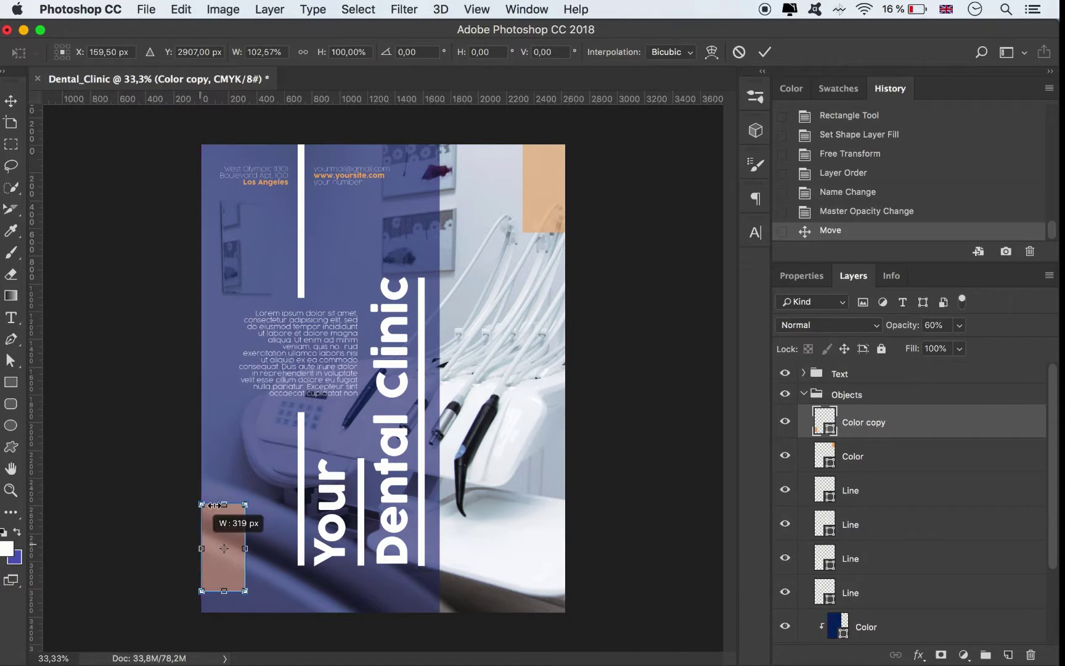
left_click_drag(223, 504, 223, 472)
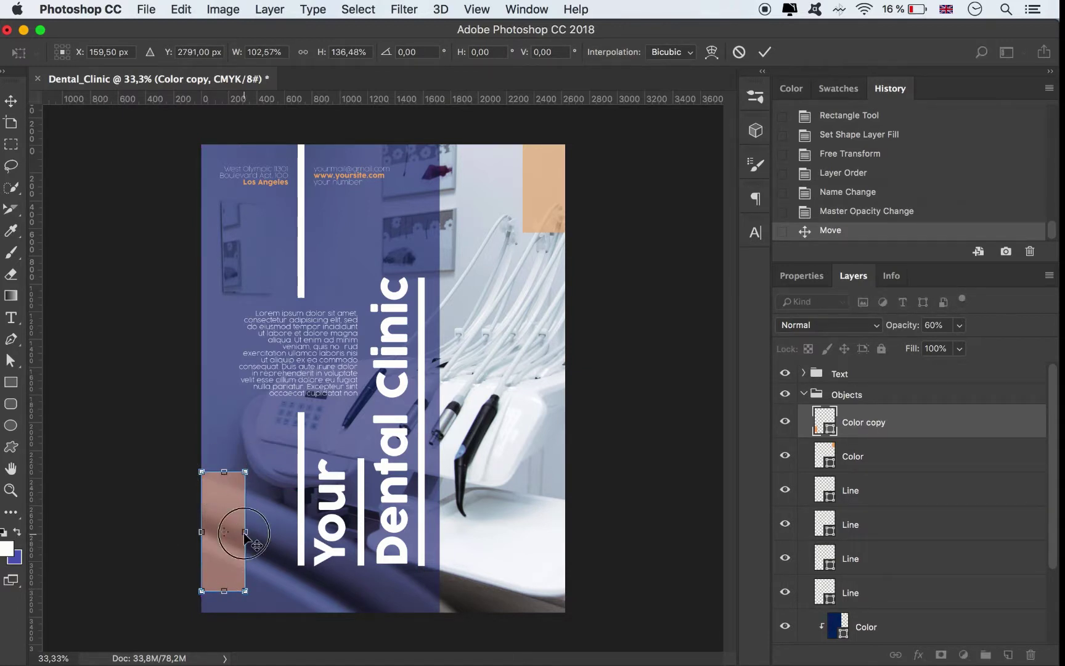
left_click_drag(238, 574, 220, 596)
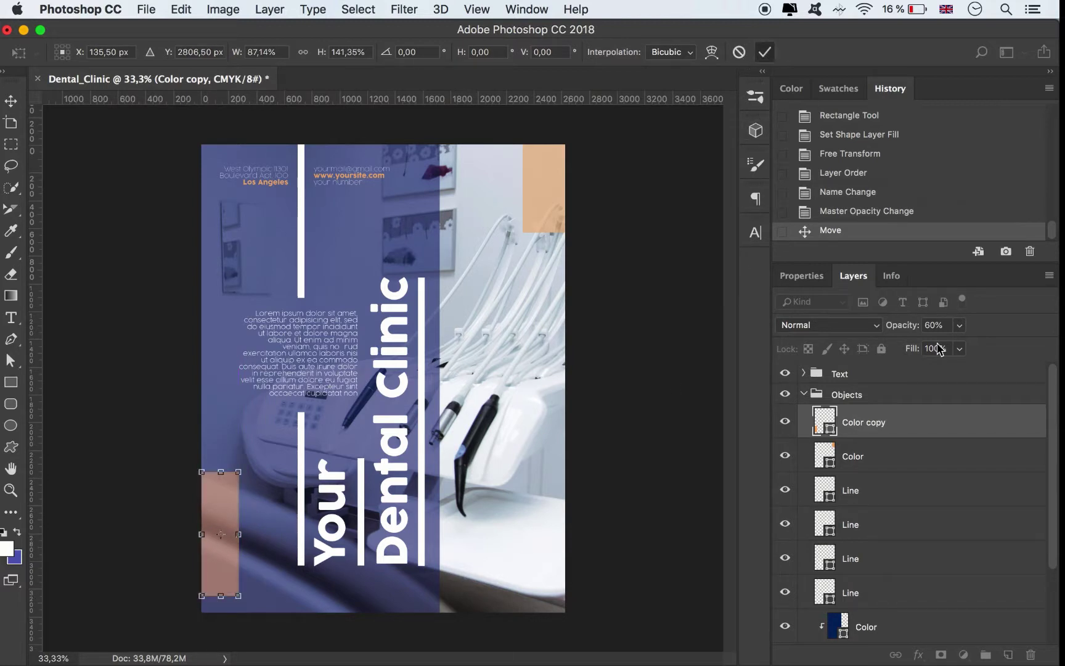
left_click(765, 52)
Set the opacity of the lower-left orange rectangle to 80% and of the upper-right one to 70%
left_click(931, 325)
type("80")
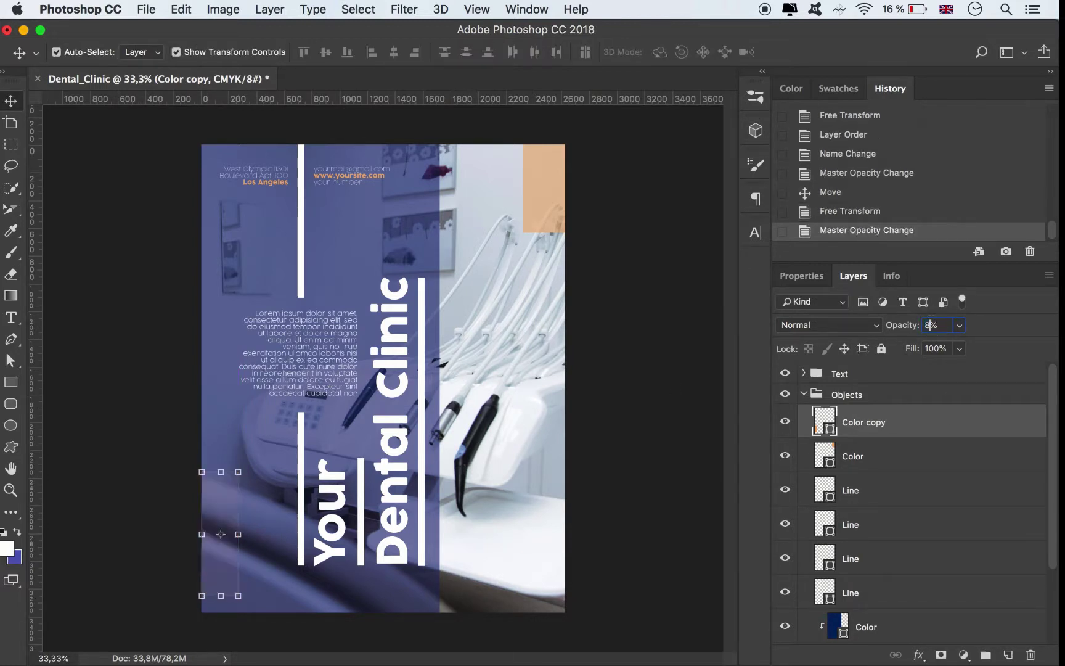
left_click(562, 196)
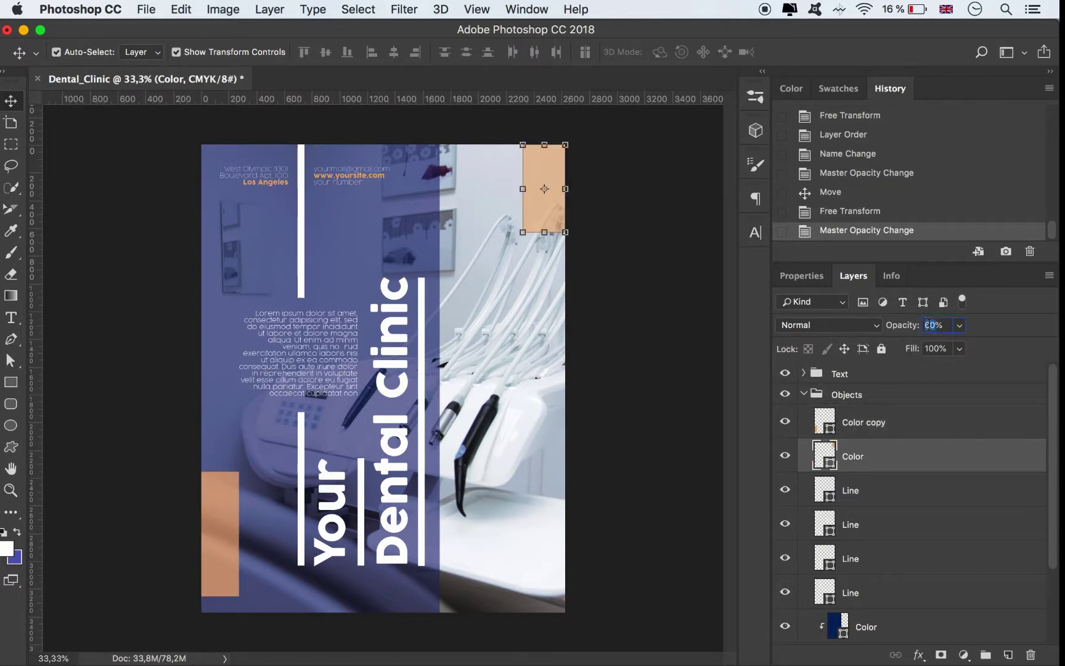
type("70")
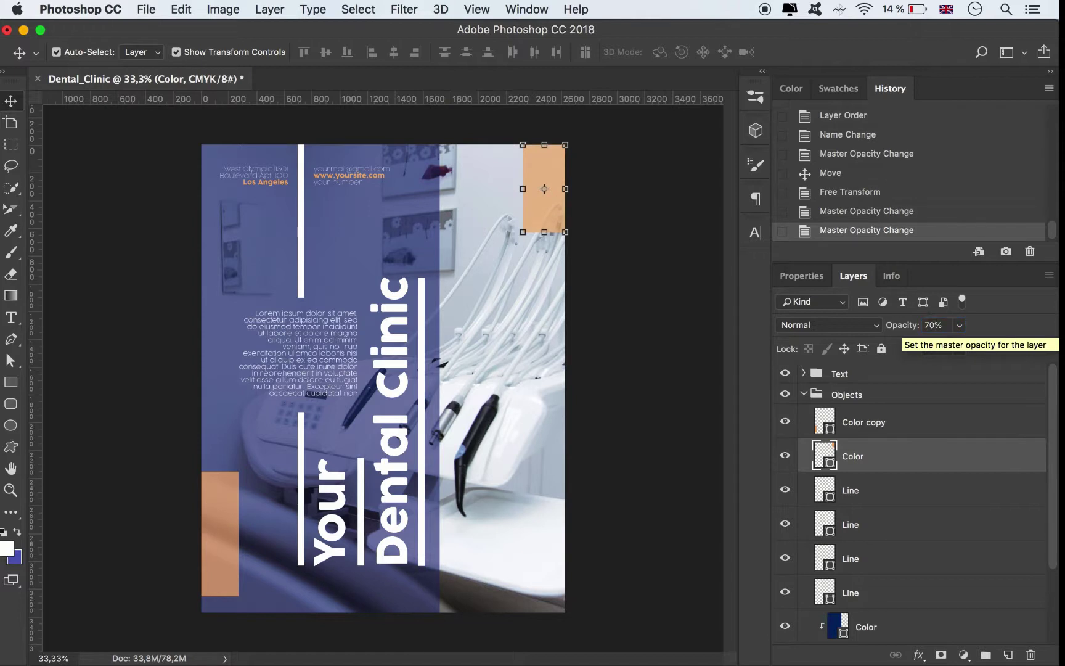
left_click(652, 323)
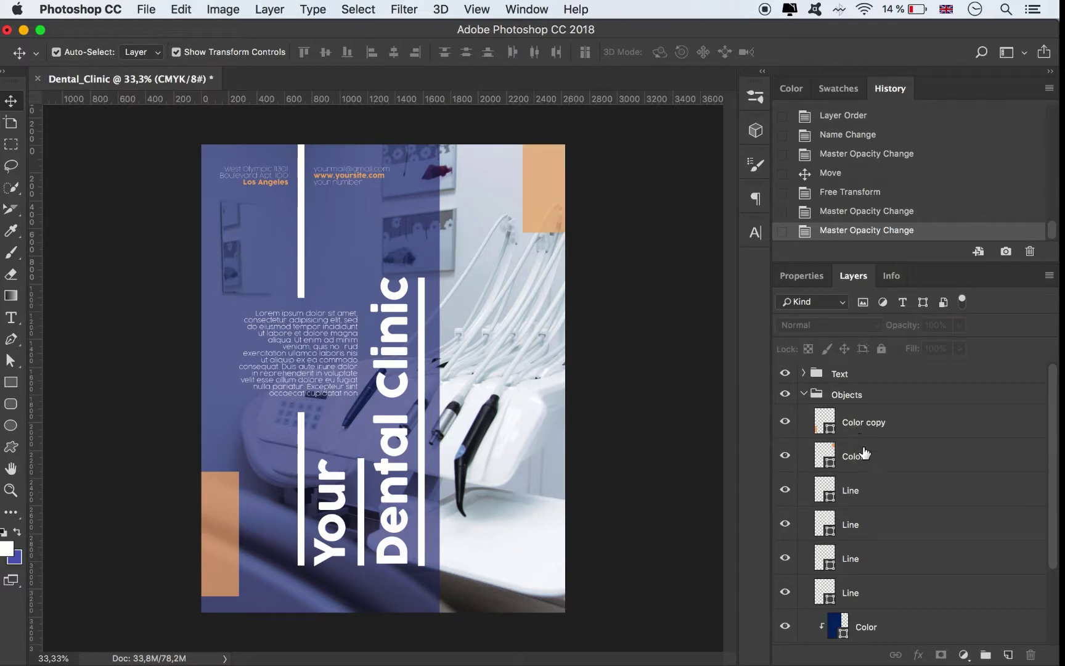
Rename the duplicated rectangle's layer as "Color", collapse the Objects group and deselect all layers
double_click(854, 423)
left_click_drag(865, 423, 894, 422)
key("BackSpace")
key("Return")
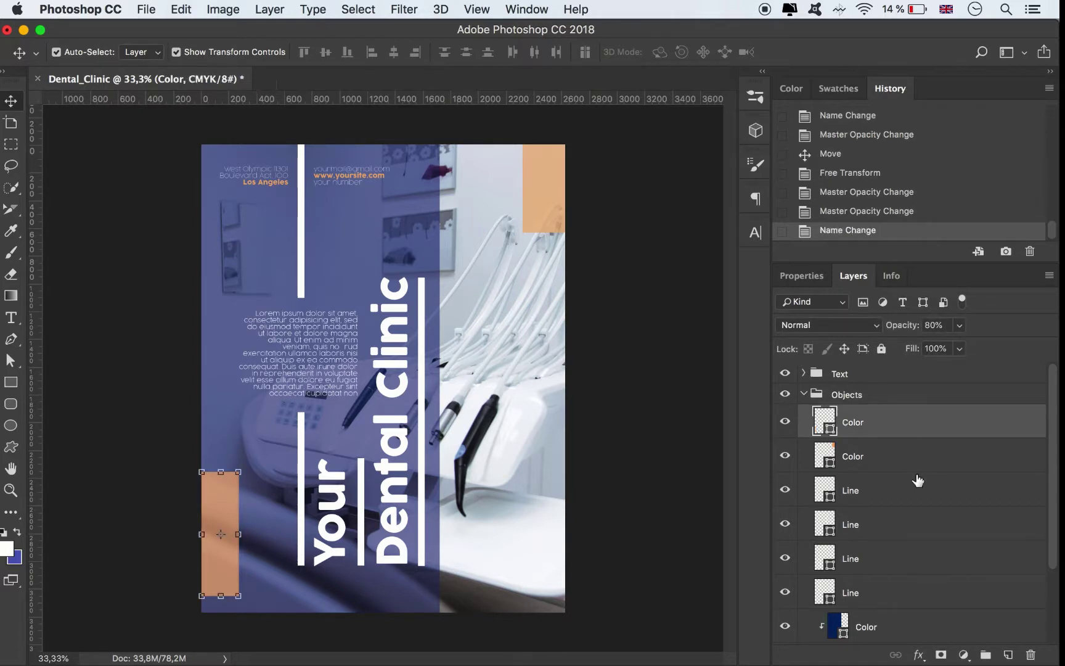
left_click(804, 395)
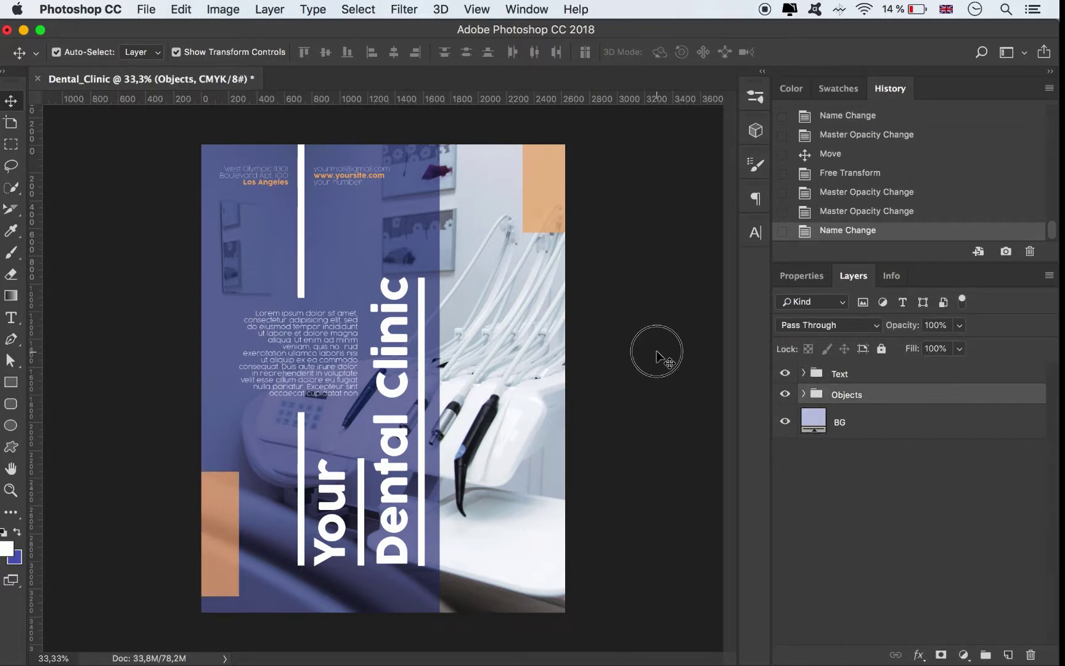
left_click(675, 373)
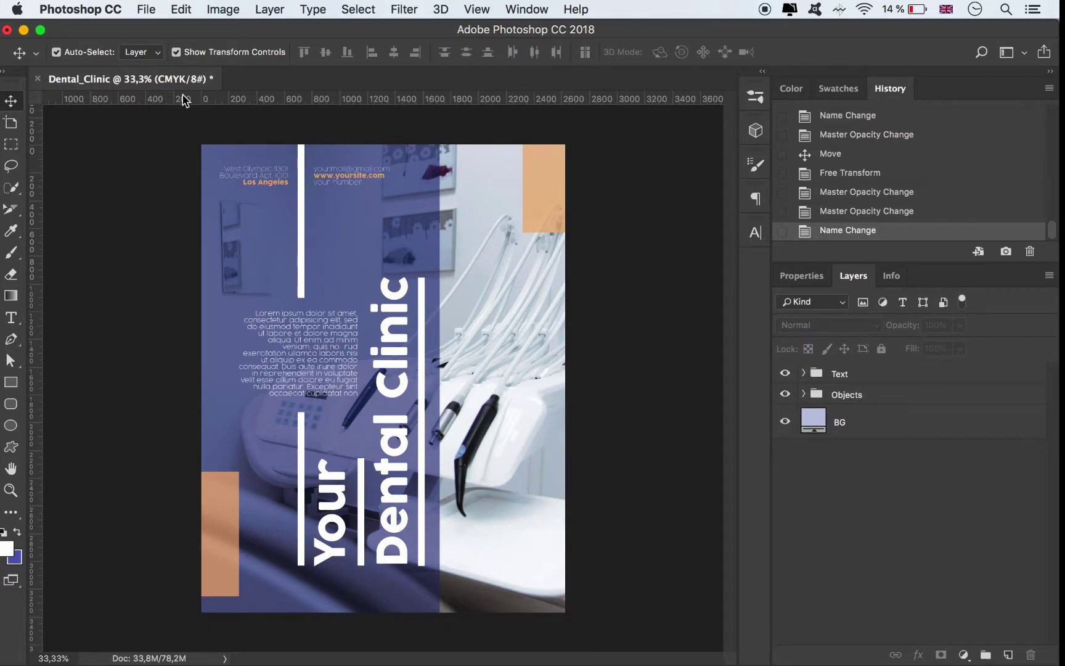